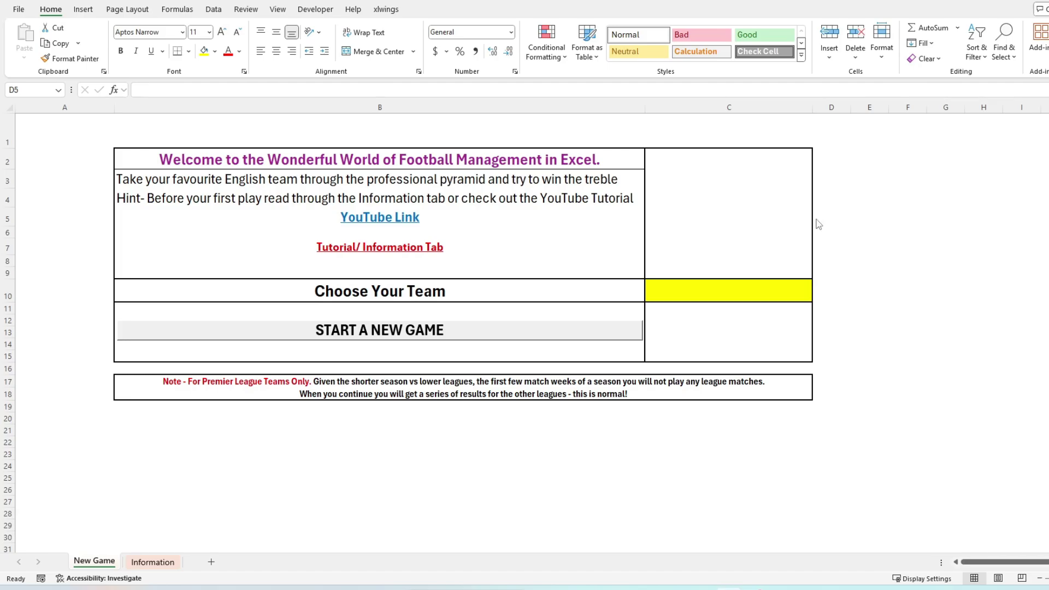
Step: Open the list of teams for the yellow Choose Your Team cell
click(853, 227)
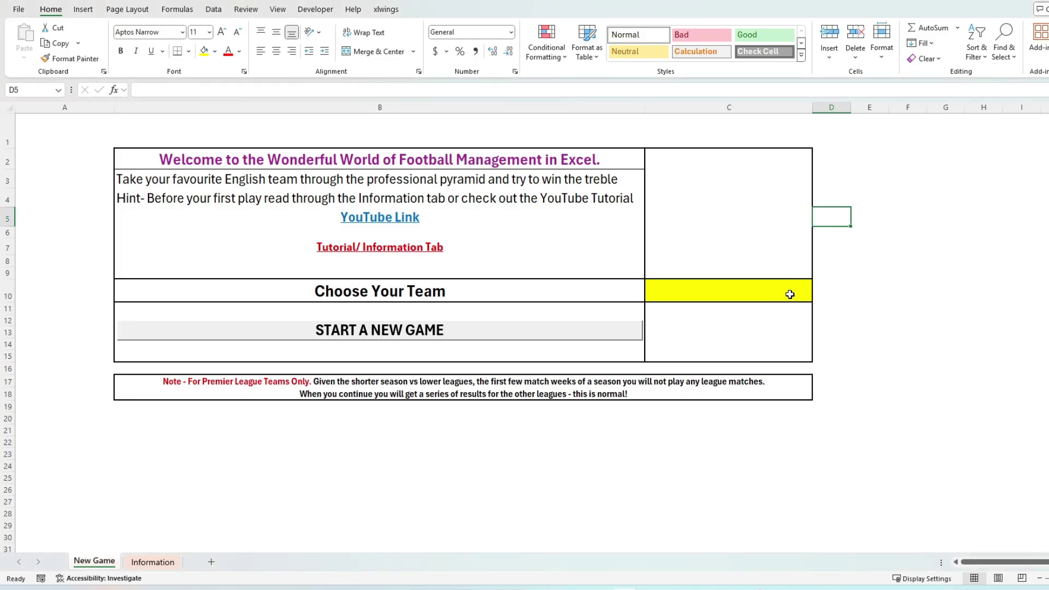
click(791, 295)
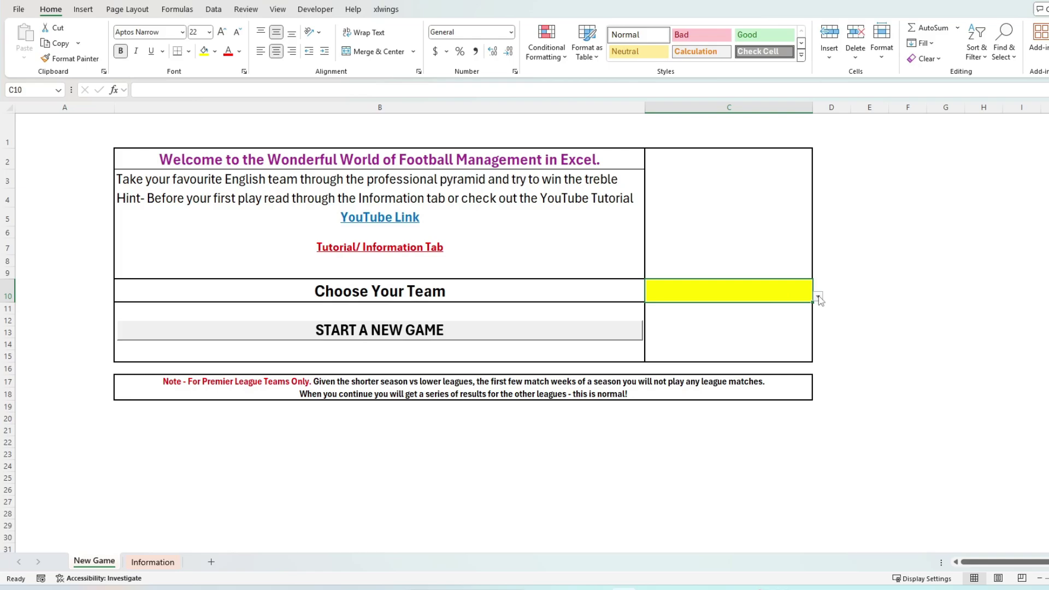
click(818, 298)
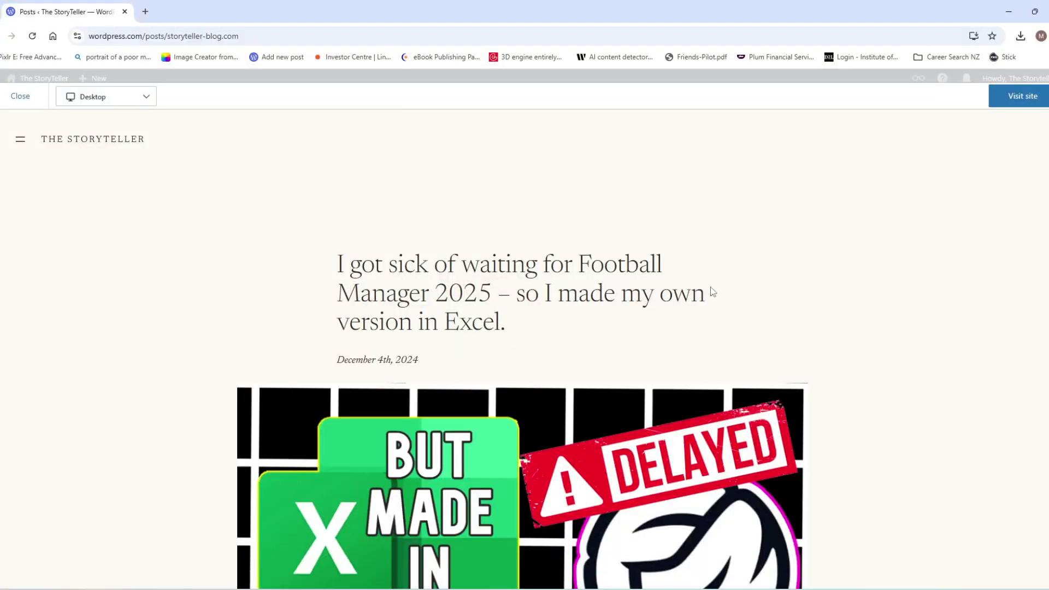
Step: Download the Football Management in Excel V1.3 workbook from the blog post and open it with editing enabled
scroll(655, 278, down, 15)
scroll(628, 276, up, 1)
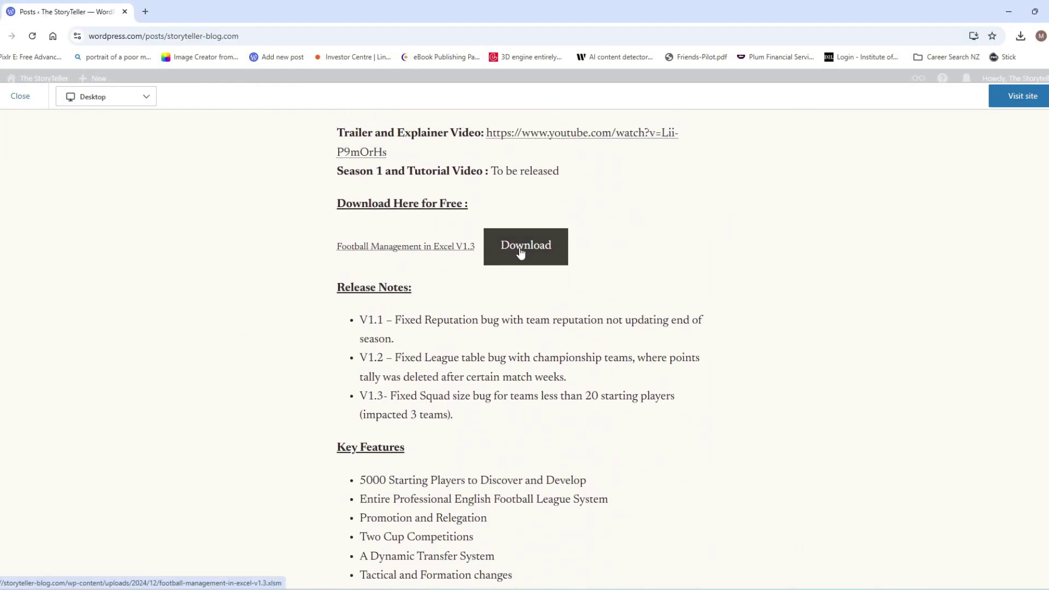
click(527, 243)
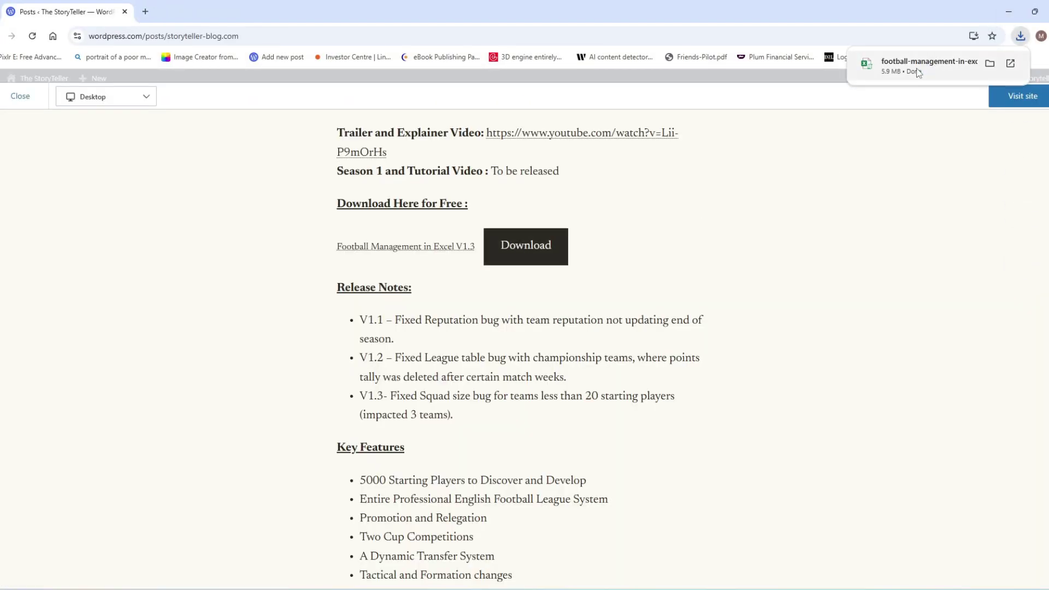
click(920, 74)
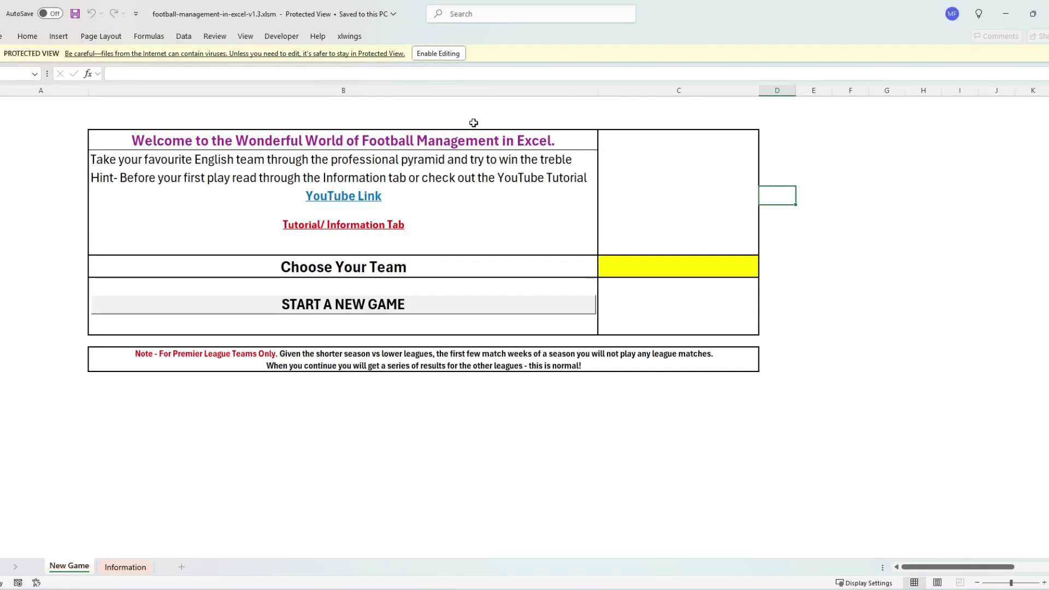
click(444, 54)
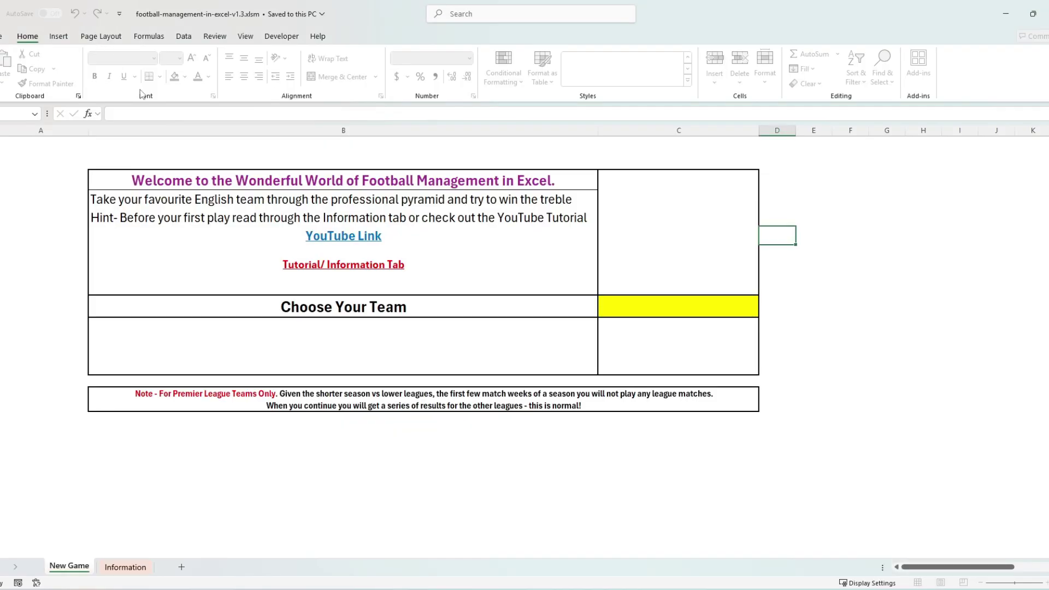
Step: Save a copy of the workbook in Downloads, adding "- For Vid" to the end of the file name
click(6, 36)
click(15, 233)
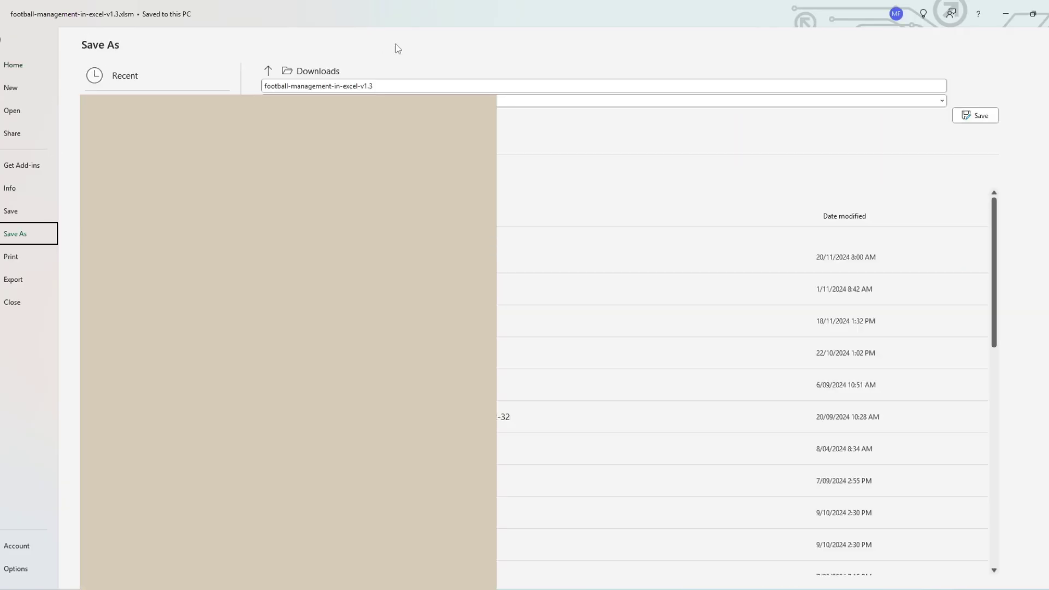
click(398, 83)
click(401, 86)
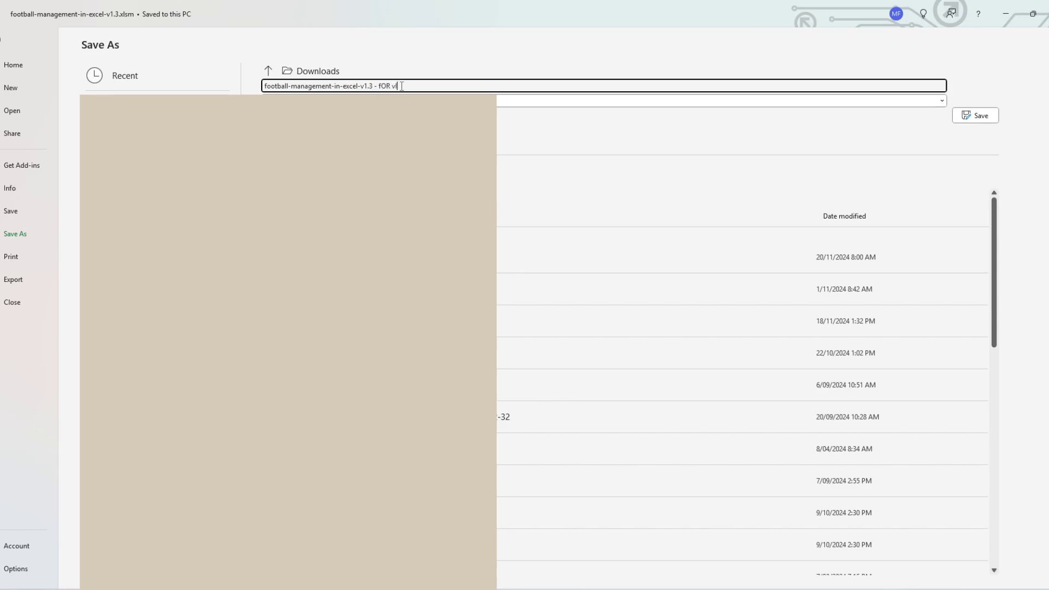
text(- For Vid)
key(Return)
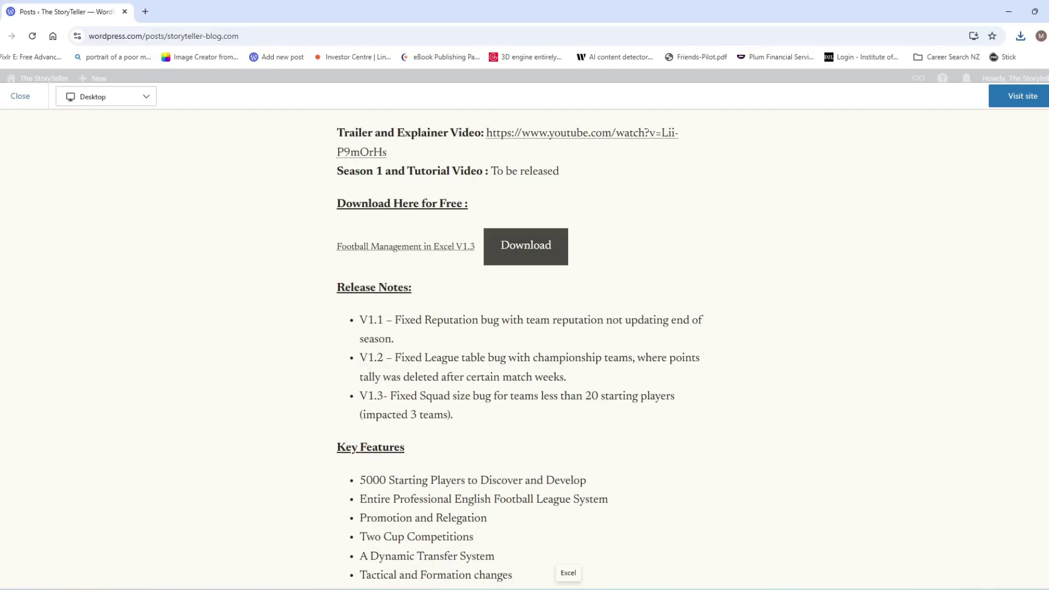
Step: Reopen the saved copy of the football management workbook from File Explorer
right_click(589, 589)
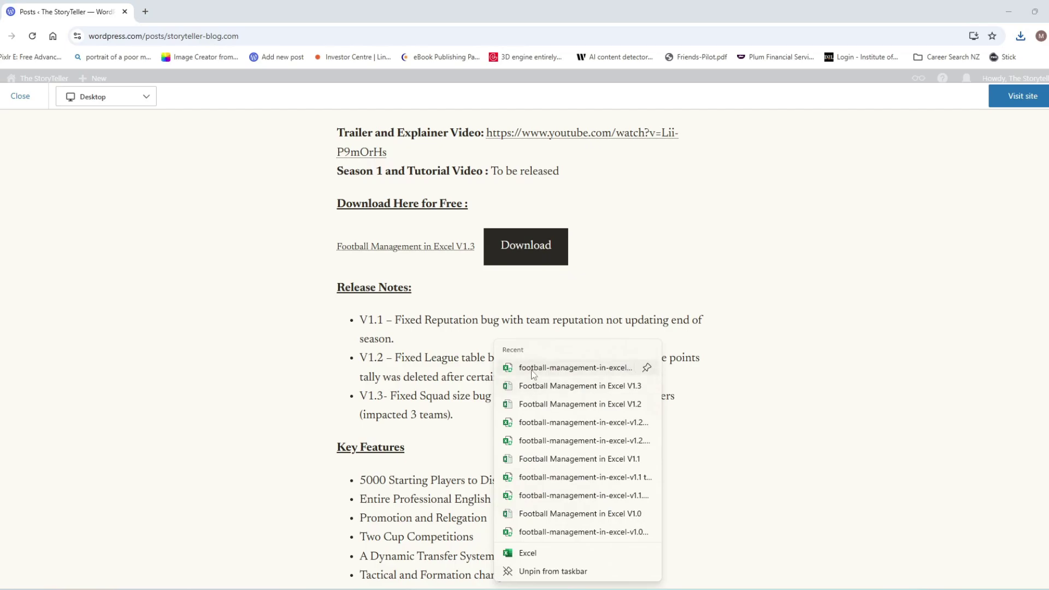
click(268, 225)
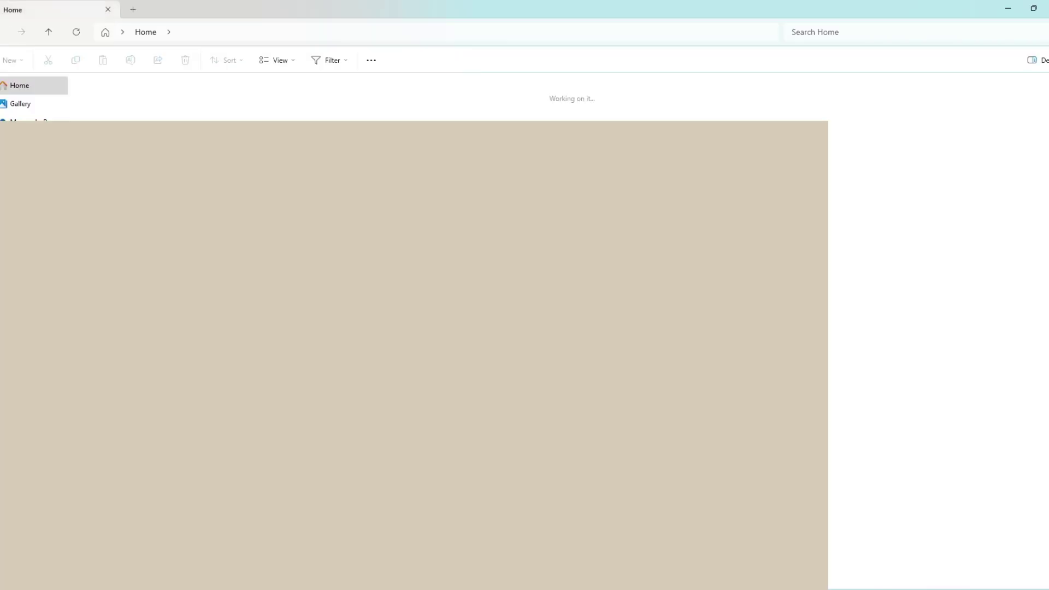
double_click(254, 113)
double_click(266, 116)
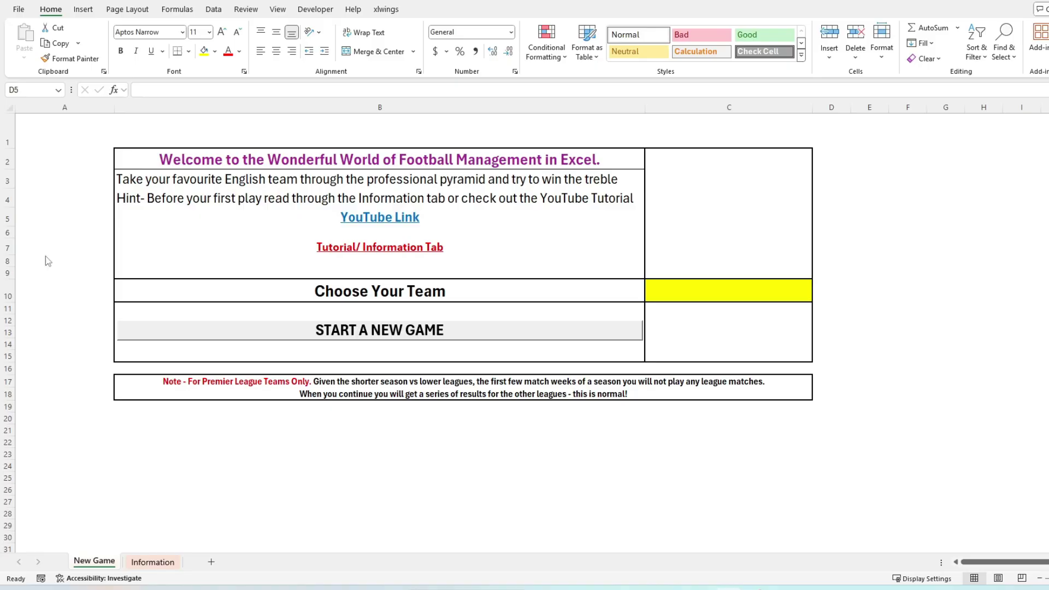
Step: Choose Wigan Athletic as the team and start a new game
click(809, 293)
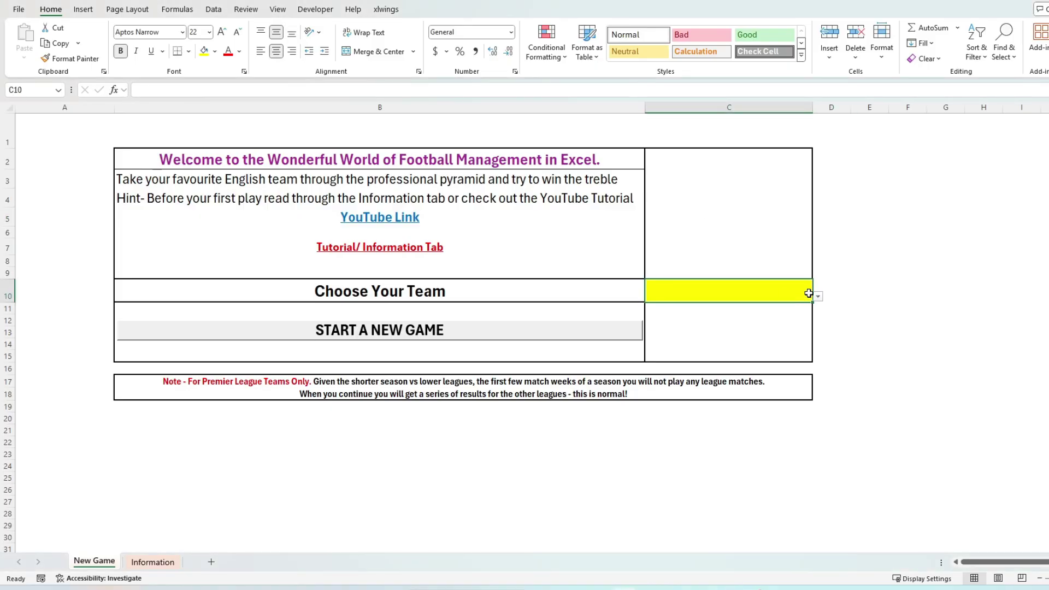
click(818, 298)
text(wigan)
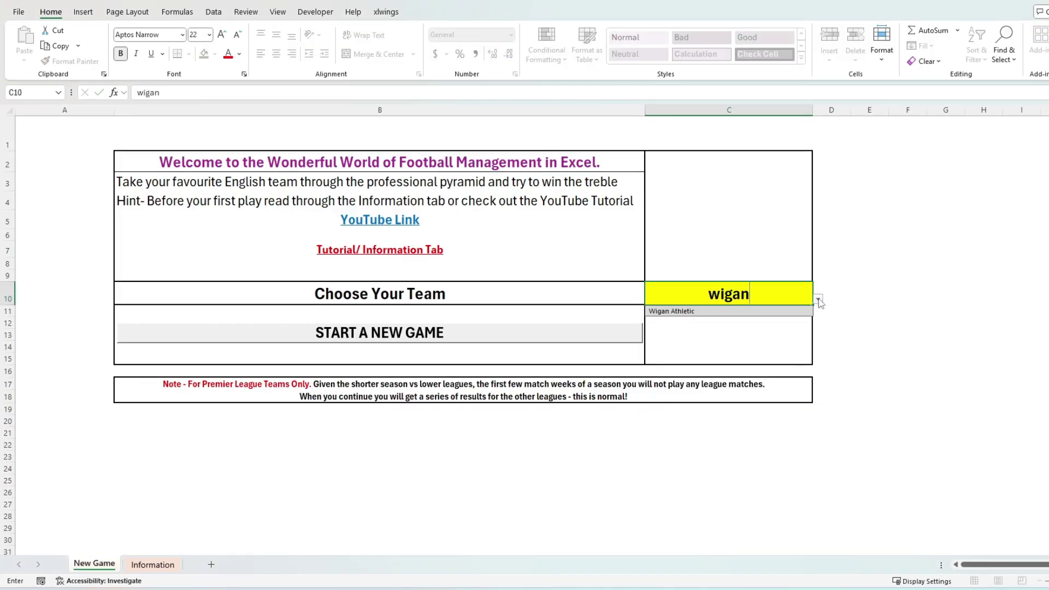
key(Return)
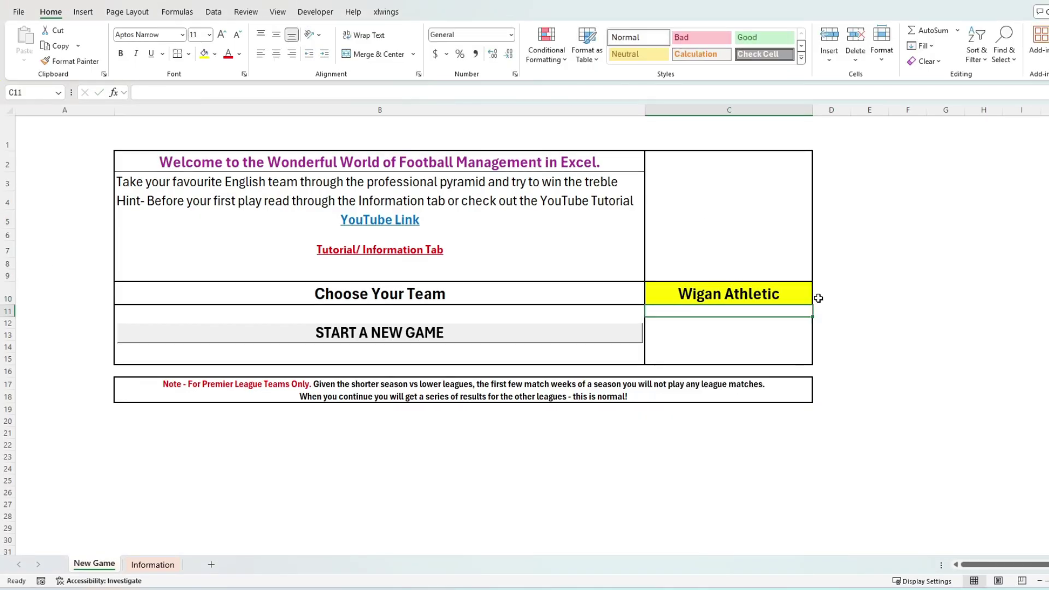
click(479, 340)
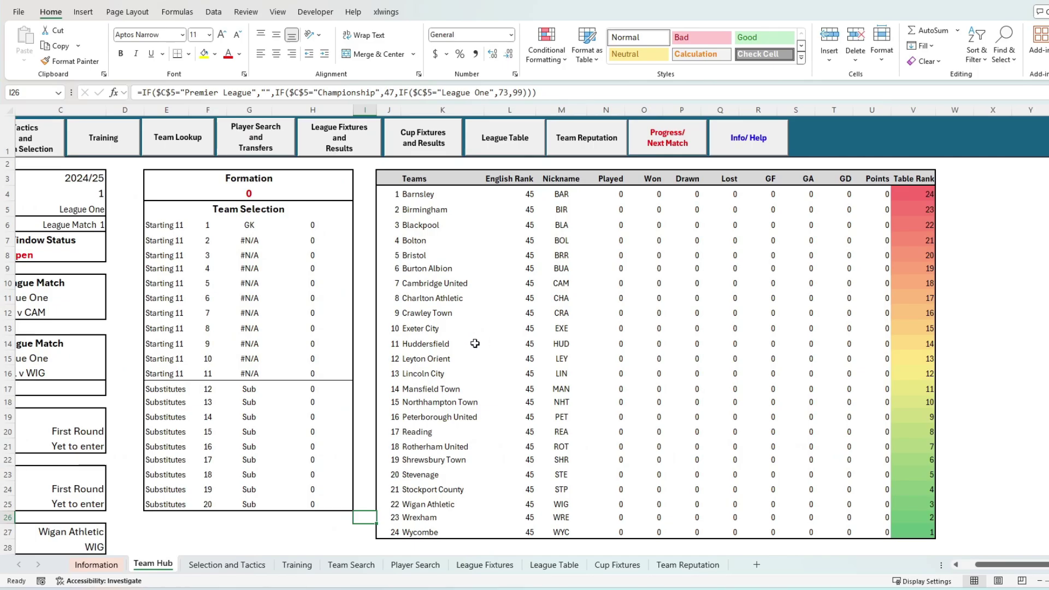
Step: Look over the Team Hub's season details, cup status, team selection and league table
middle_click(471, 344)
click(469, 355)
scroll(263, 373, down, 1)
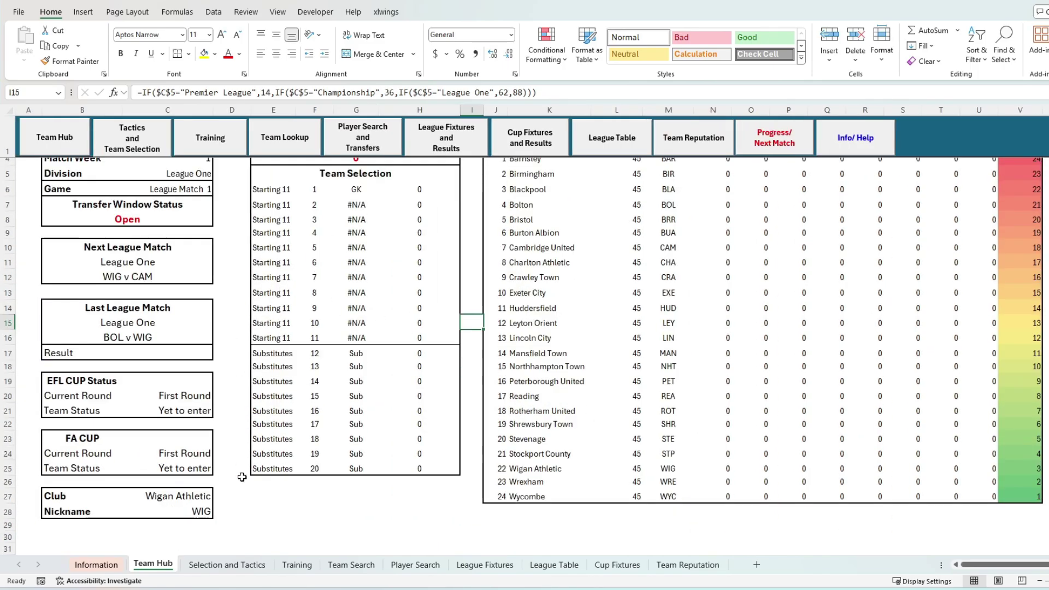
scroll(191, 493, up, 1)
click(205, 209)
click(266, 294)
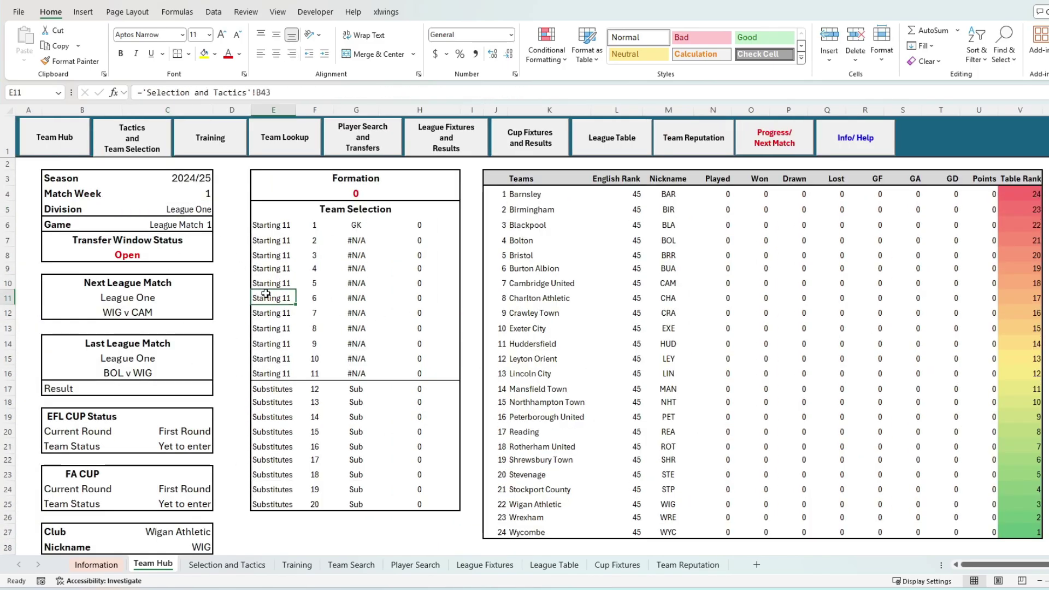
Step: Look through the tactics, training, lookup, transfer, fixture, league table and reputation sheets, and return to the Team Hub
click(132, 138)
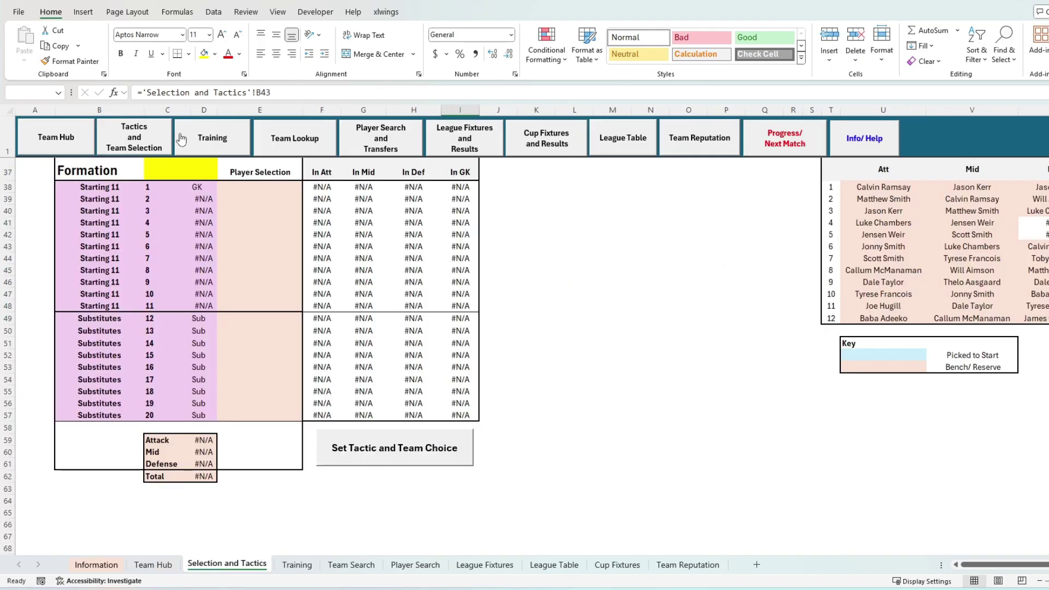
click(204, 136)
click(247, 145)
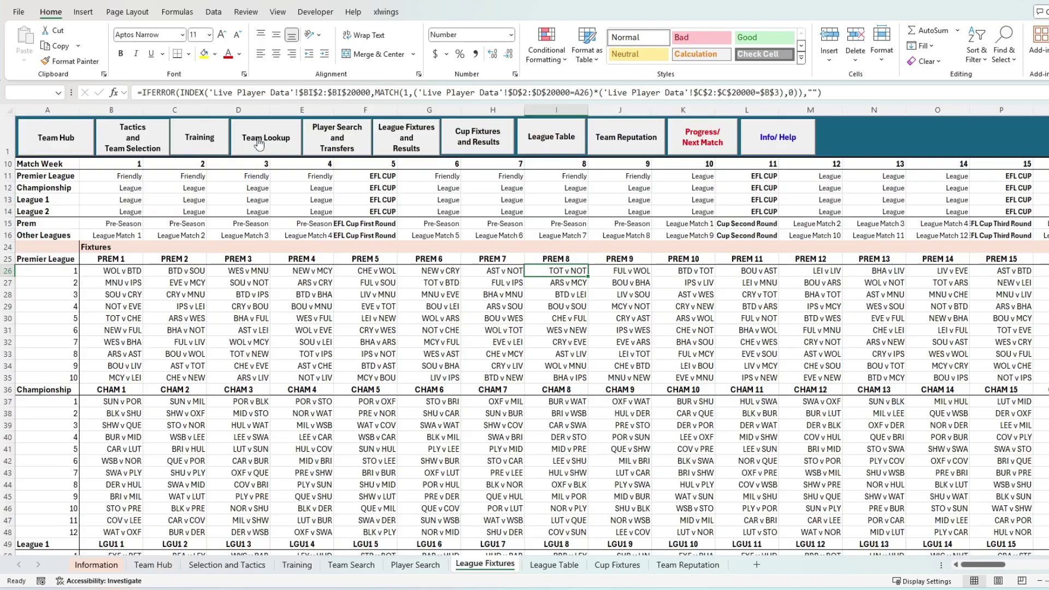
click(333, 144)
click(393, 143)
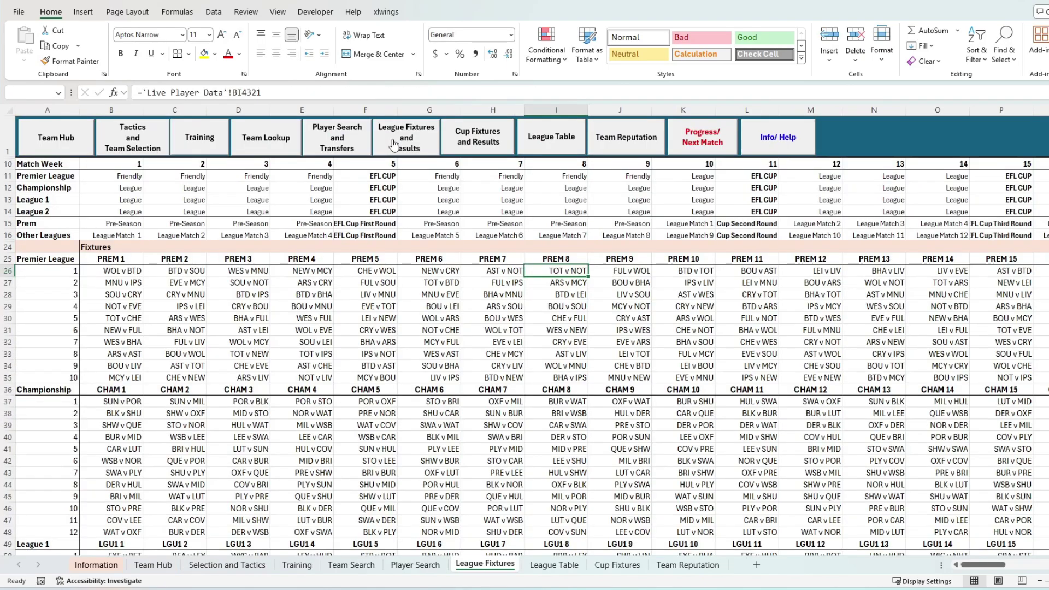
click(470, 141)
click(552, 141)
click(624, 143)
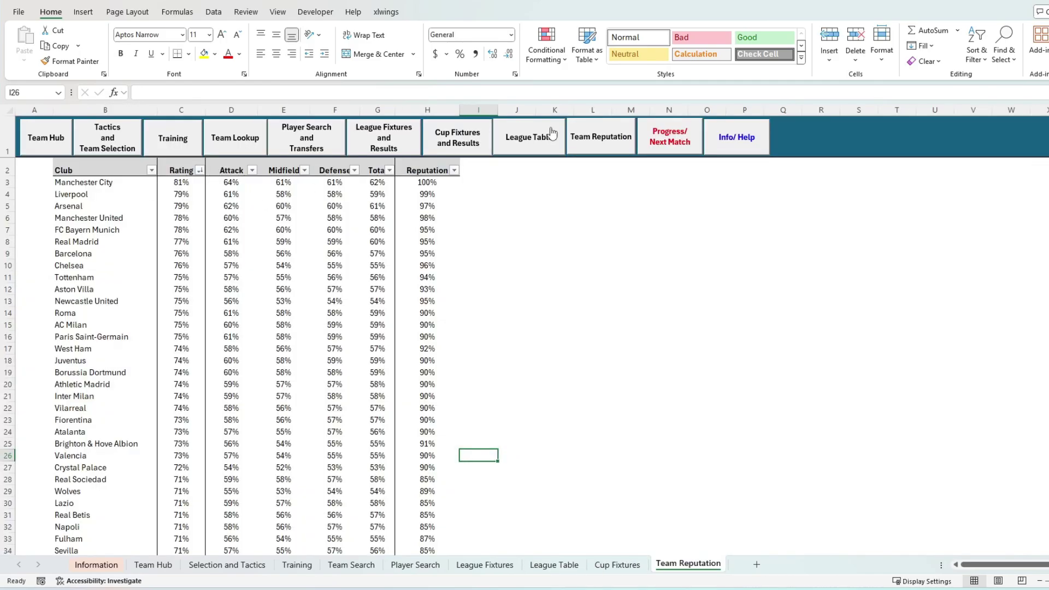
click(46, 139)
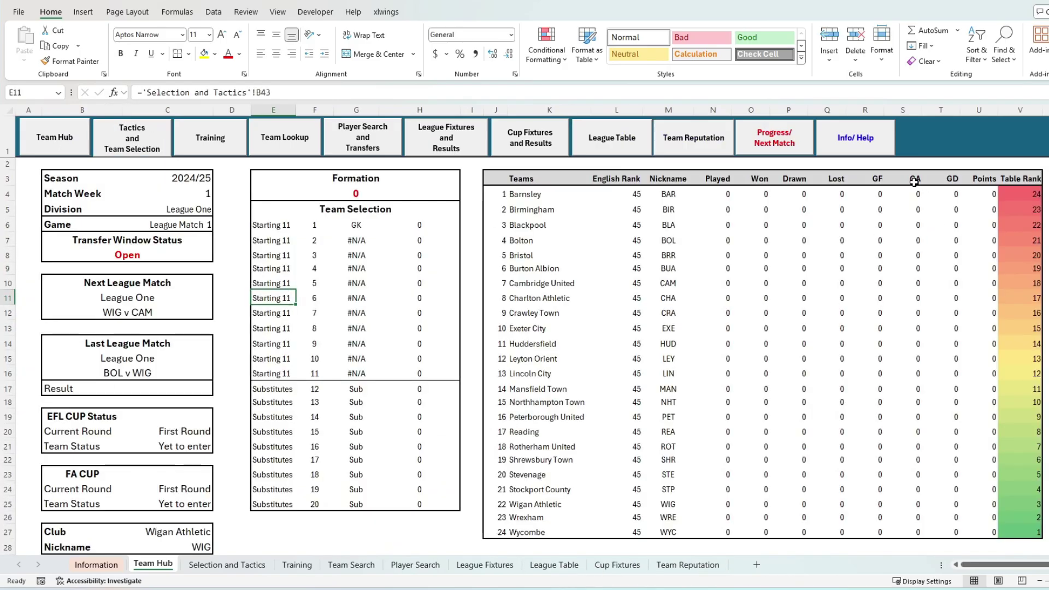
Step: Read through the Info/Help page explaining each tab and go back to the Team Hub
click(847, 144)
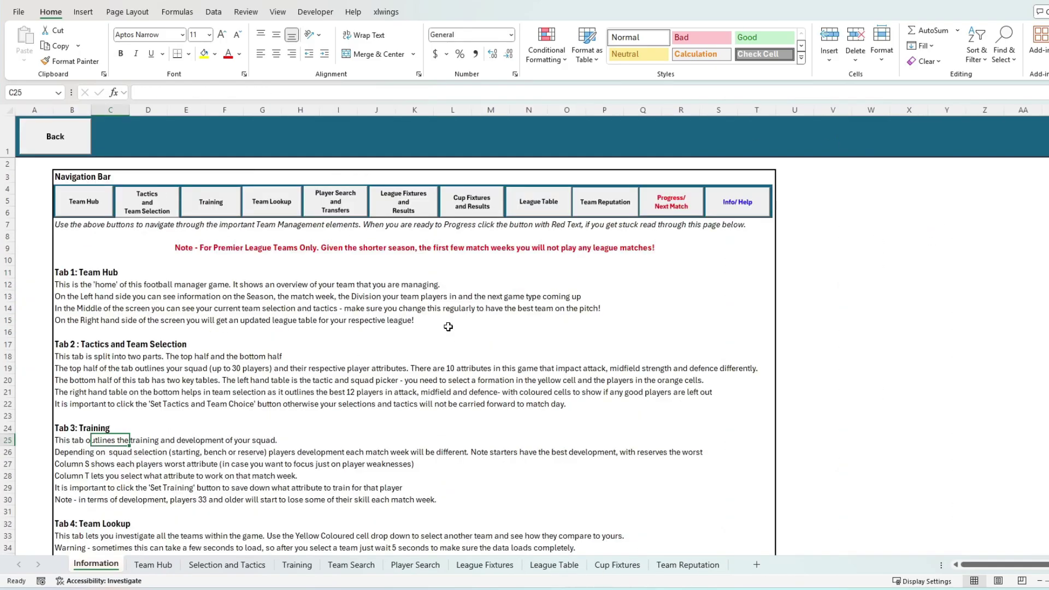
scroll(241, 356, down, 11)
scroll(241, 356, up, 12)
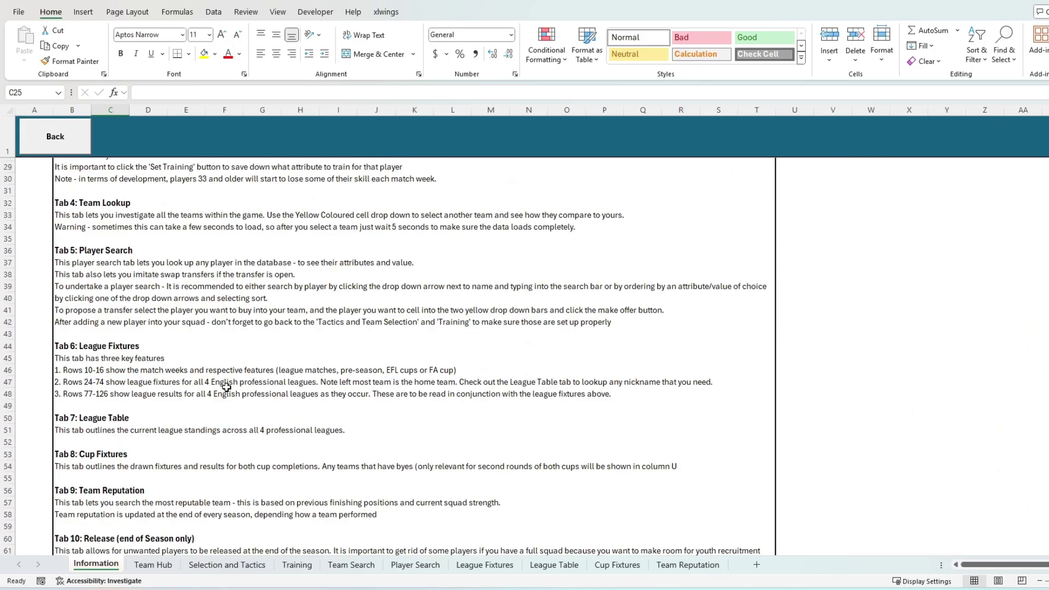
click(83, 127)
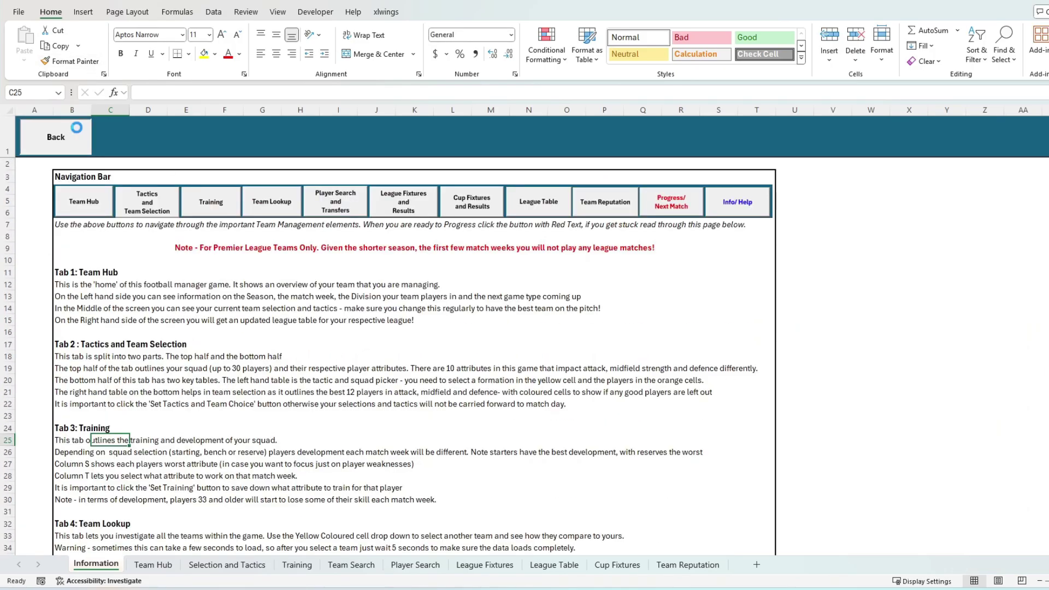
Step: Set the formation to 4-3-3 on the Tactics and Team Selection sheet
click(148, 147)
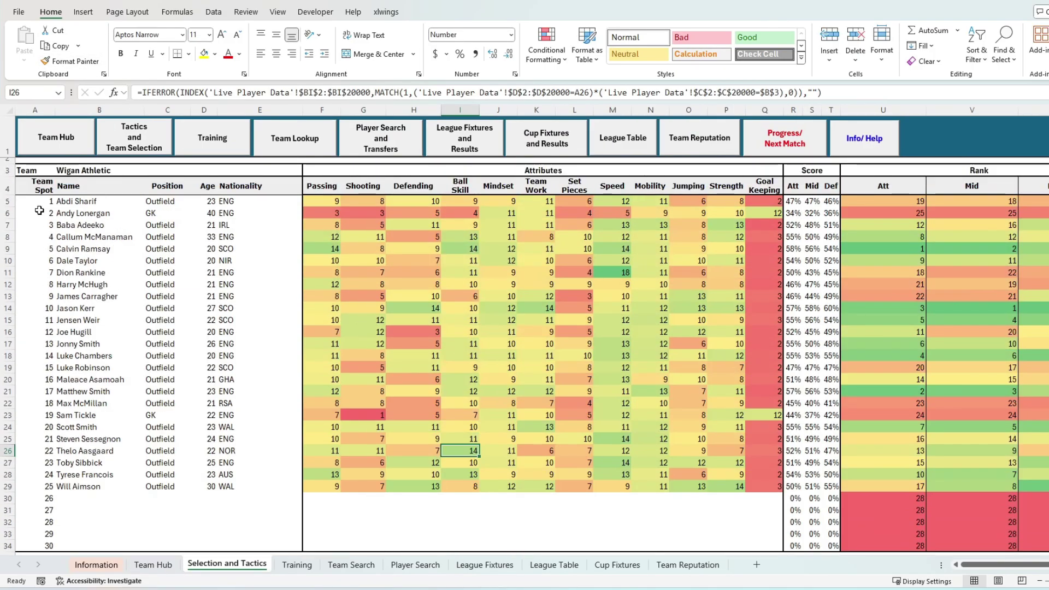
click(972, 356)
scroll(617, 349, down, 9)
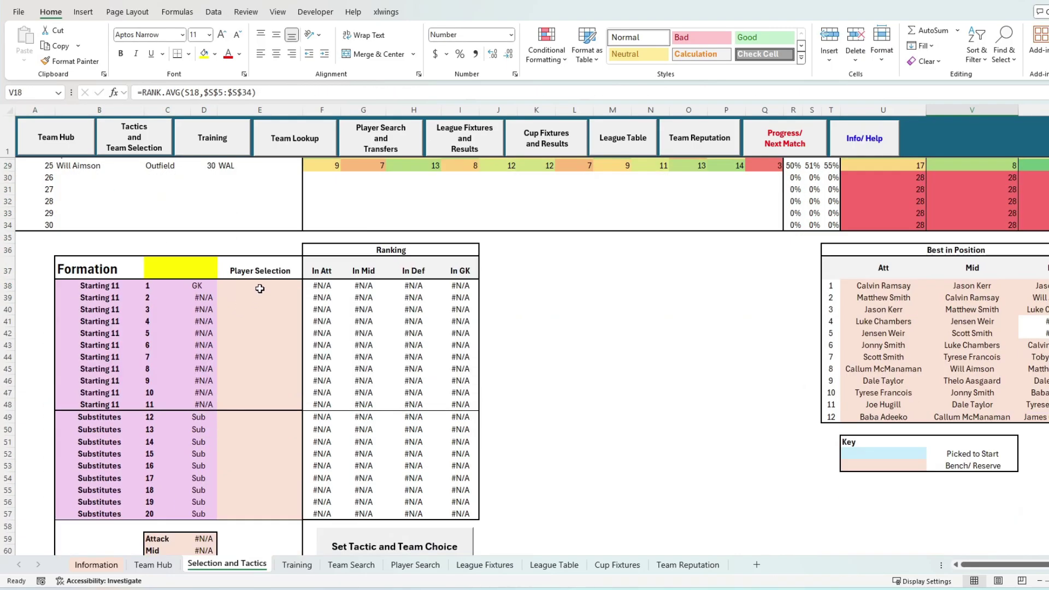
click(202, 271)
click(224, 274)
click(194, 308)
Step: Pick Sam Tickle as goalkeeper and Calvin Ramsay as right back in the Player Selection column
click(232, 290)
text(Sam Tickle)
key(Return)
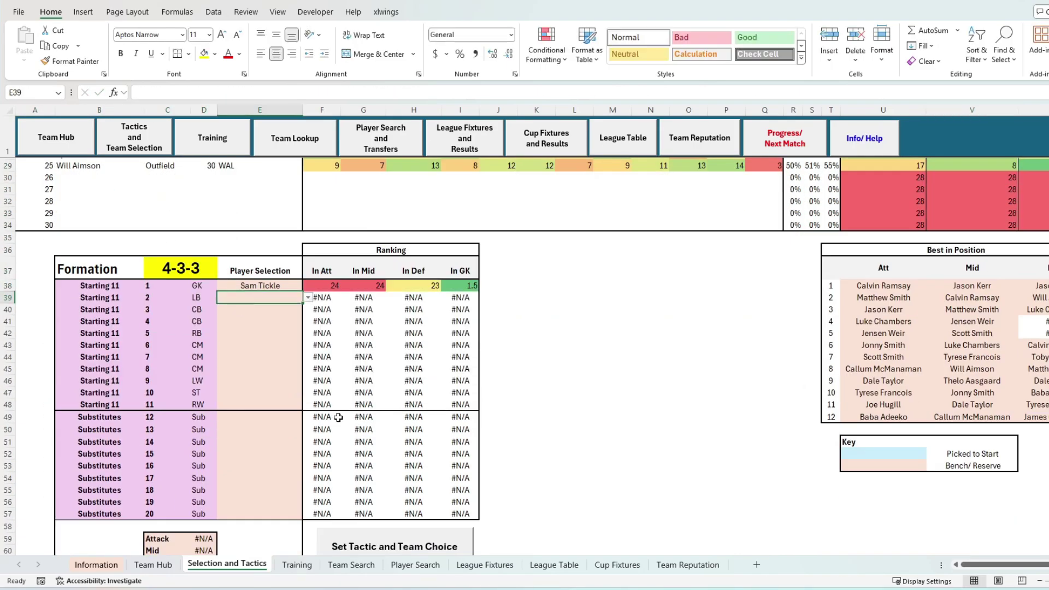
scroll(337, 417, up, 9)
scroll(196, 289, down, 7)
click(267, 403)
text(Calvin Ramsay)
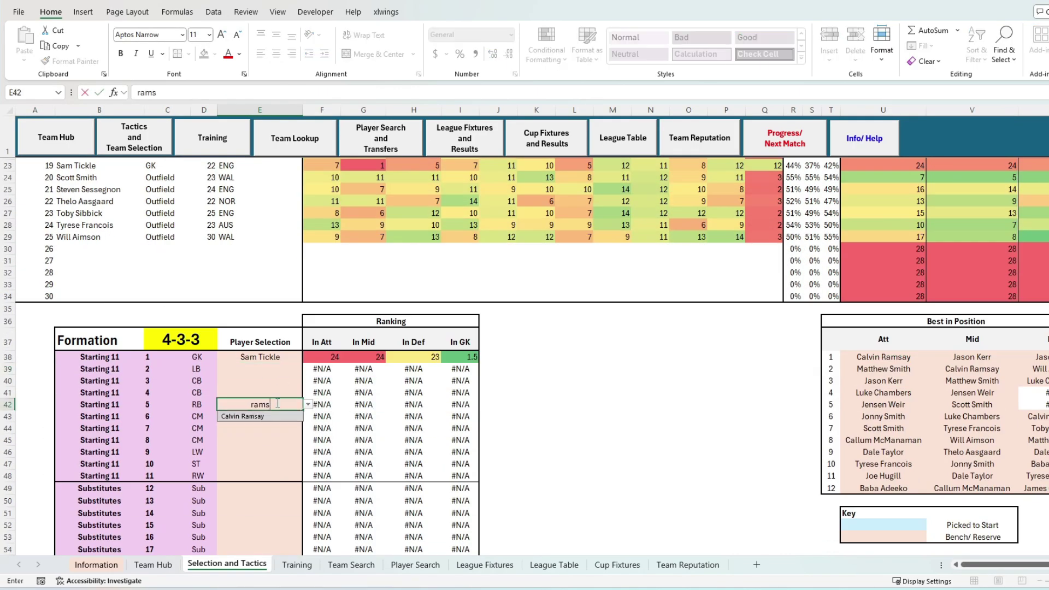
key(Tab)
Step: Pick Steven Sessegnon for substitute position 13
scroll(228, 355, up, 1)
scroll(229, 366, up, 1)
scroll(246, 426, down, 1)
click(260, 537)
text(Steven Sessegnon)
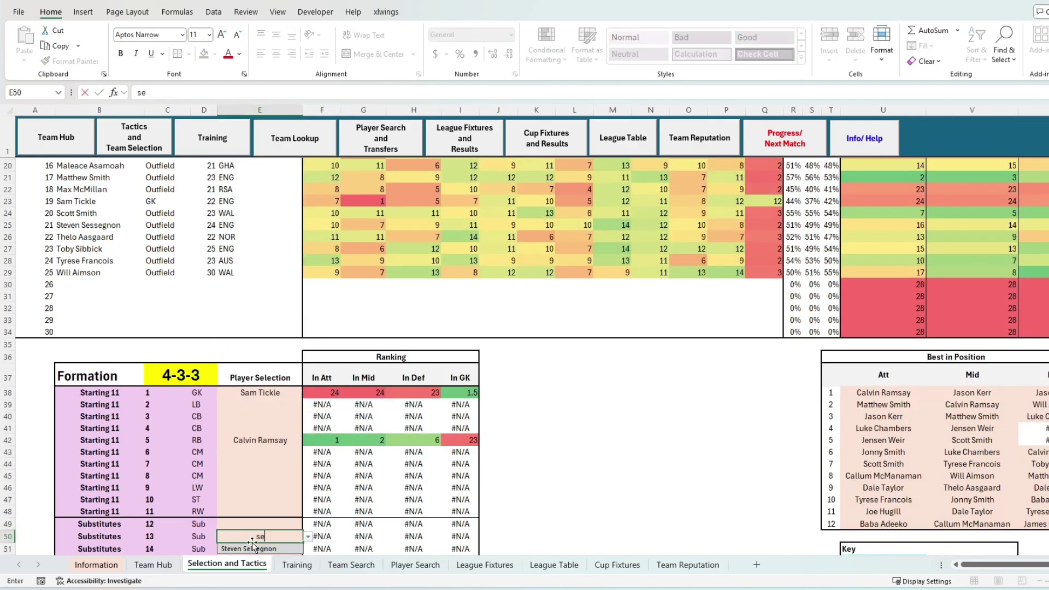
click(259, 550)
Step: Fill the two centre-back positions with Will Aimson at number 3 and Jason Kerr at number 4
scroll(260, 520, up, 5)
scroll(261, 519, down, 3)
click(259, 499)
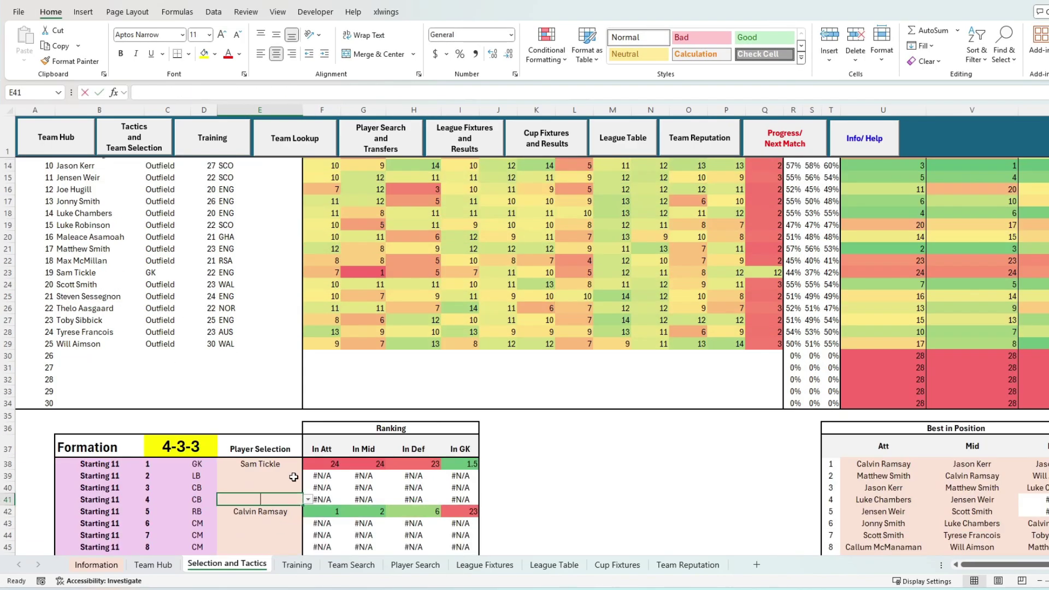
text(Jason Kerr)
key(Return)
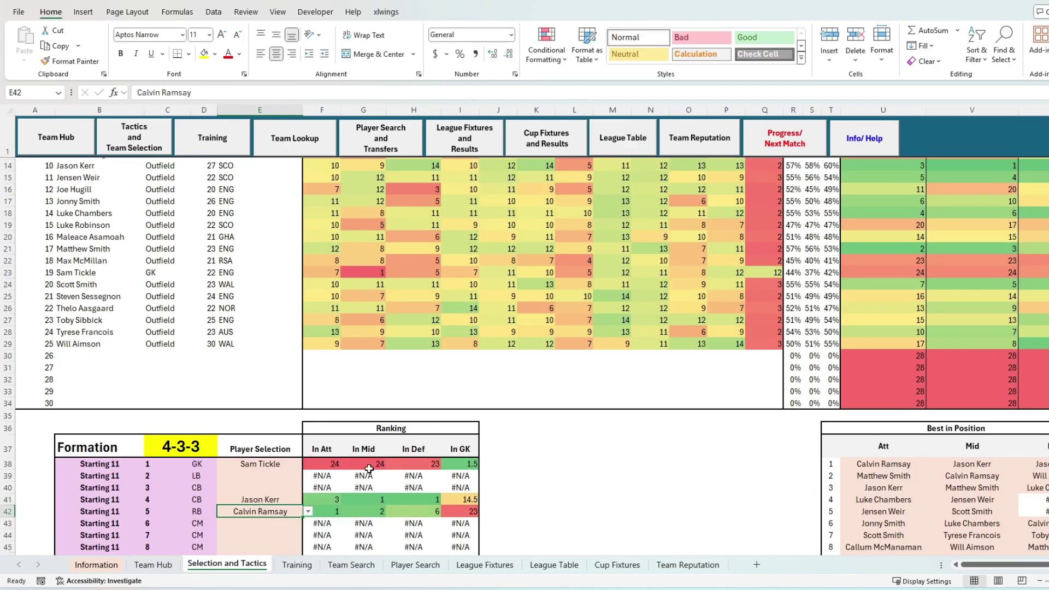
key(Up)
key(Up)
text(Will Aimson)
key(Tab)
scroll(867, 369, up, 4)
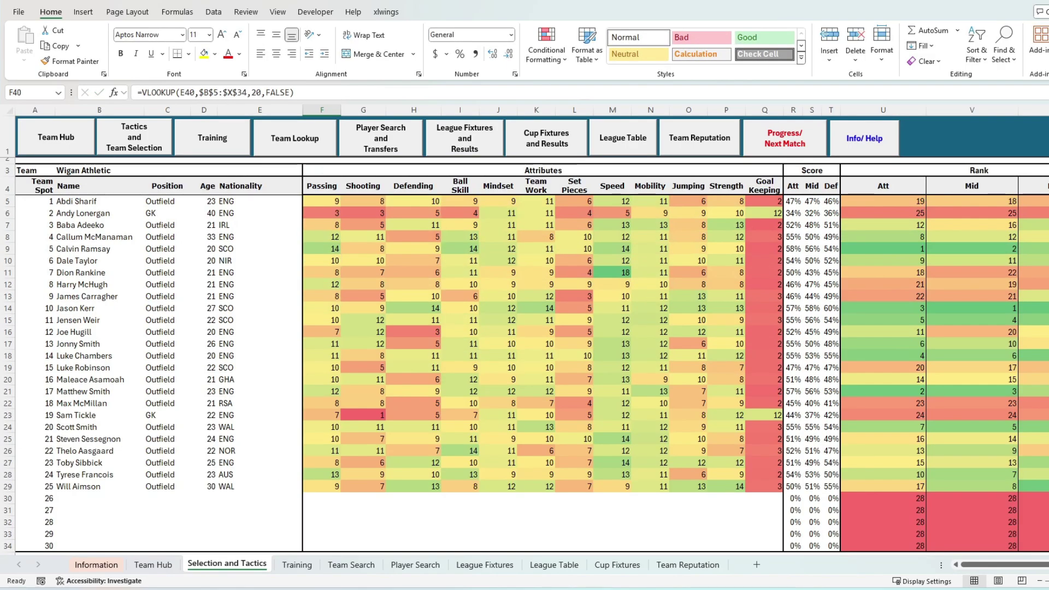
Step: Pick Toby Sibbick as left back at number 2, using the players' position rankings
click(1033, 319)
click(1033, 356)
click(1033, 427)
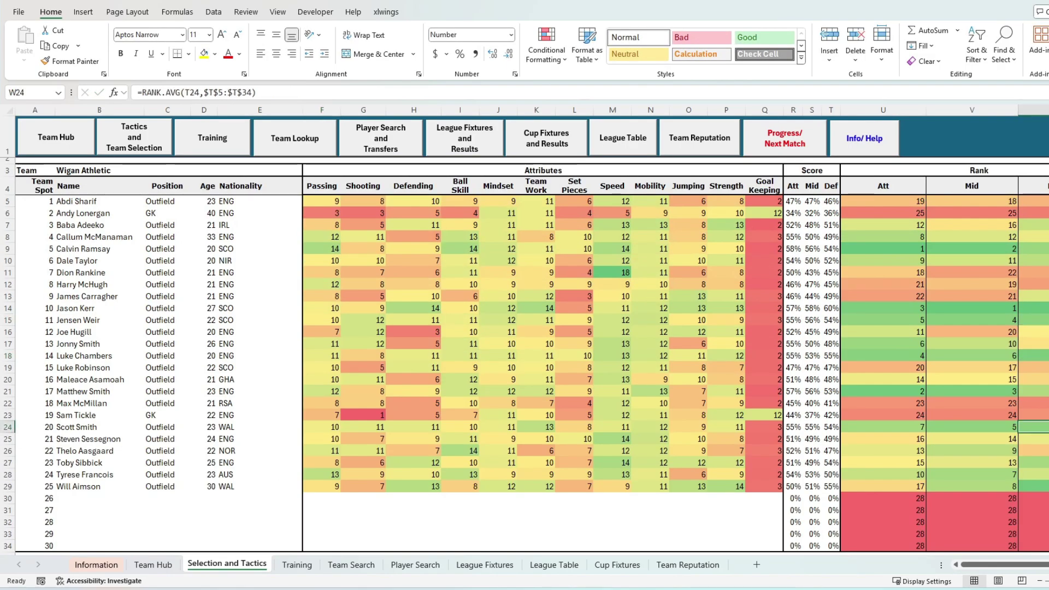
scroll(260, 328, down, 9)
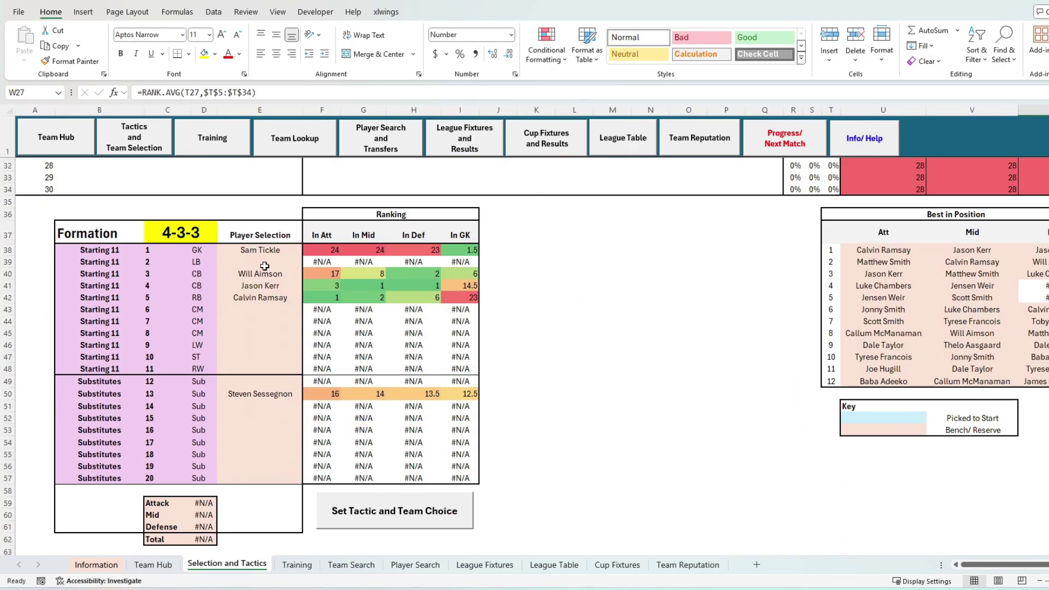
click(260, 274)
Step: Fill the three central midfield positions with Matthew Smith at number 6, Jensen Weir at 7 and Tyrese Francois at 8
click(258, 308)
scroll(710, 378, up, 2)
scroll(711, 378, down, 1)
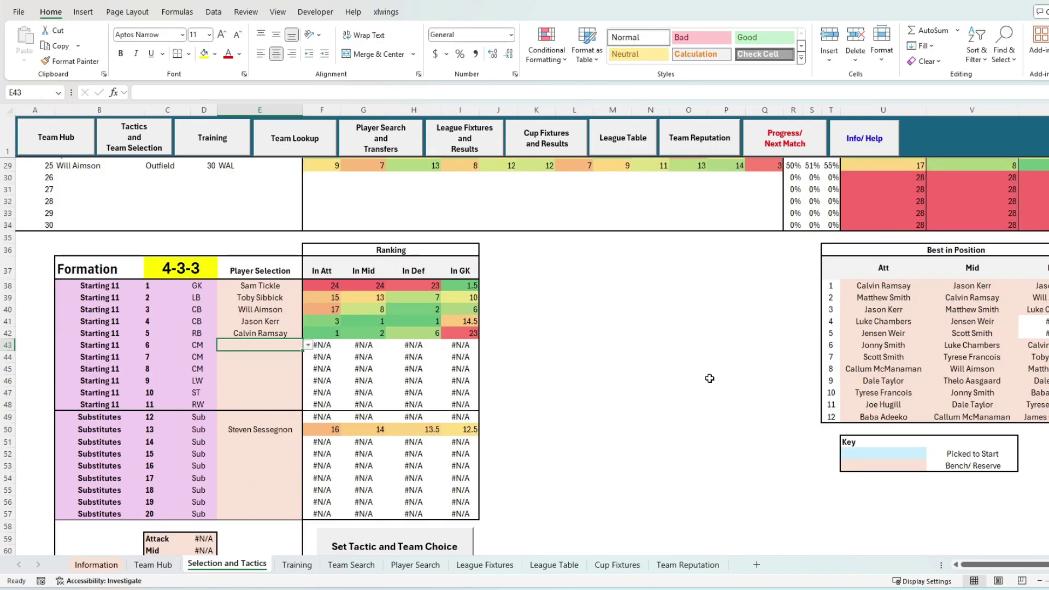
text(smi)
key(Down)
key(Return)
text(wei)
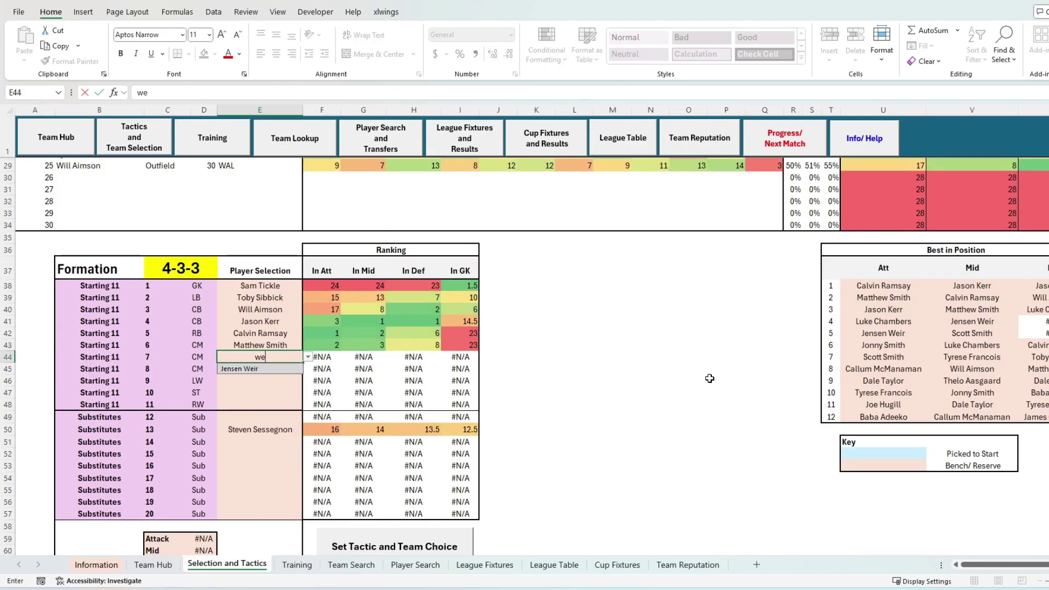
key(Return)
text(tyr)
key(Down)
key(Return)
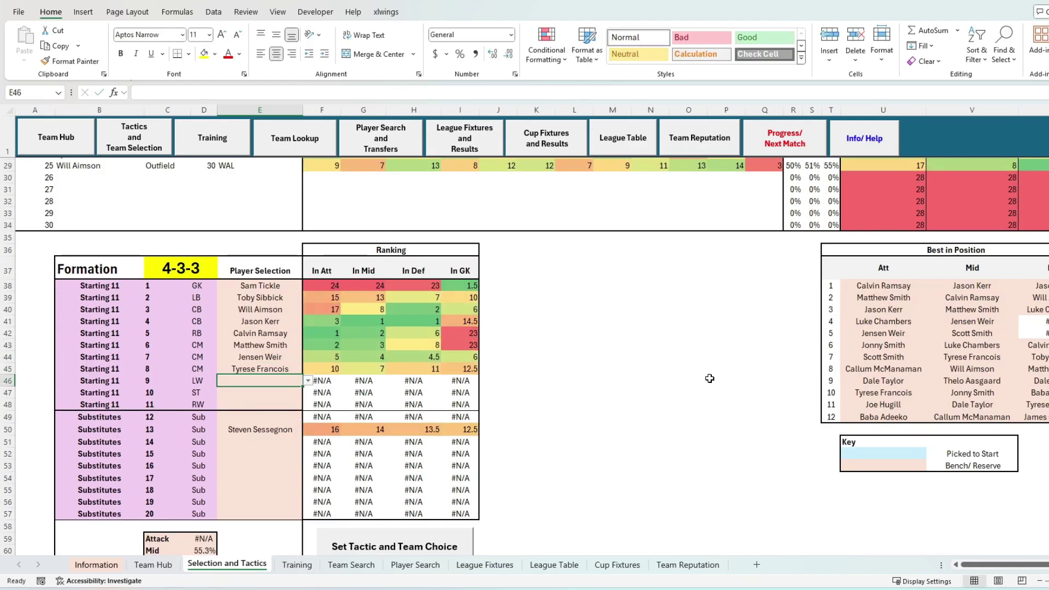
Step: Fill the front three with Jonny Smith as left wing, Joe Hugill as striker and Callum McManaman as right wing
text(jon)
key(Return)
key(Down)
text(cal)
key(Return)
key(Up)
key(Up)
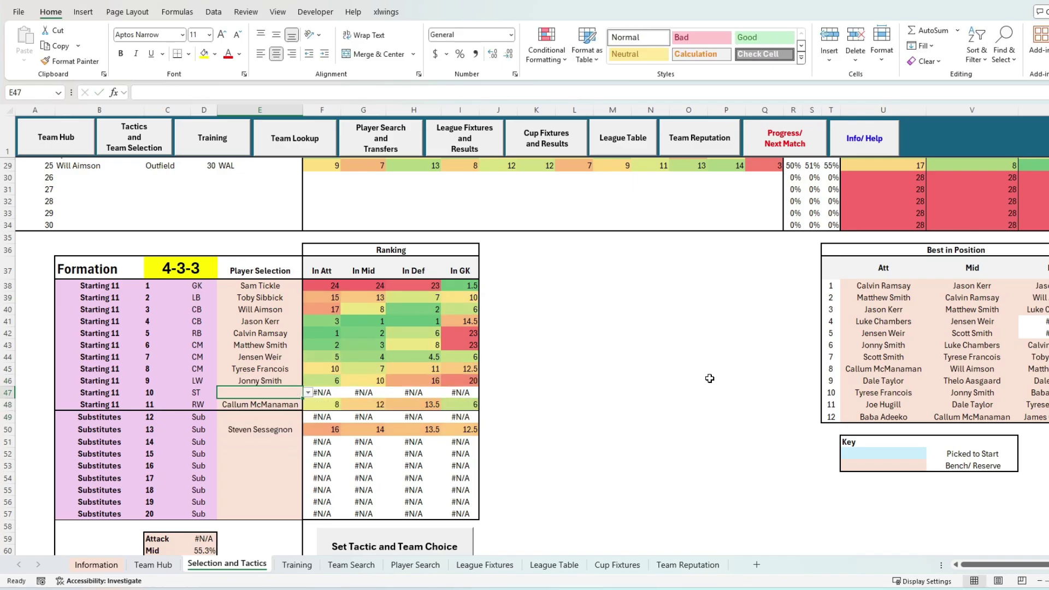
text(hug)
key(Return)
key(Down)
Step: Pick Andy Lonergan for substitute position 12, Dale Taylor for 14 and Tyrese Francois for 15
scroll(709, 378, up, 9)
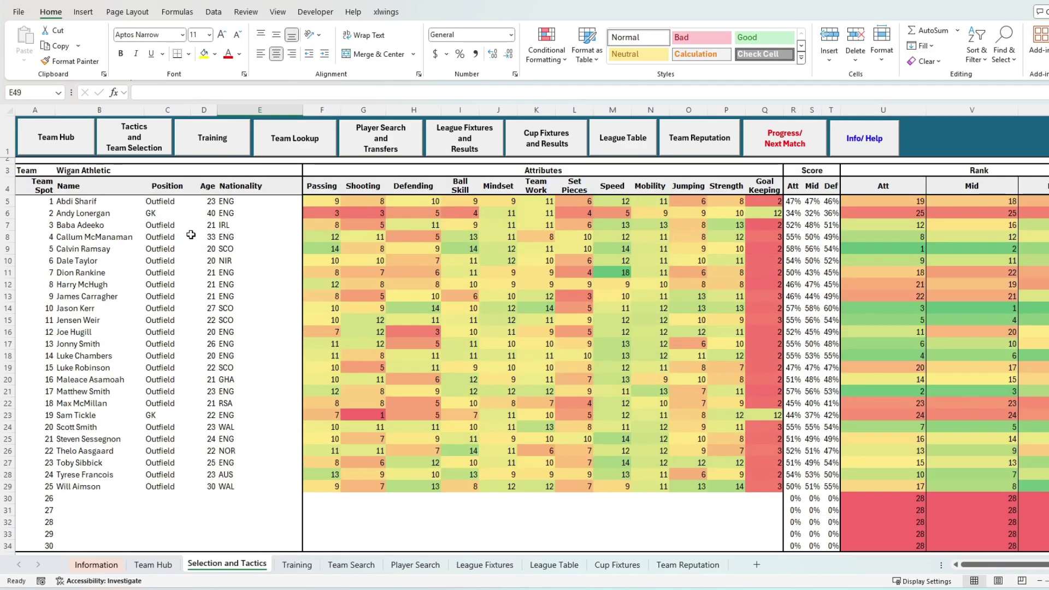
scroll(603, 395, down, 10)
key(Down)
key(Down)
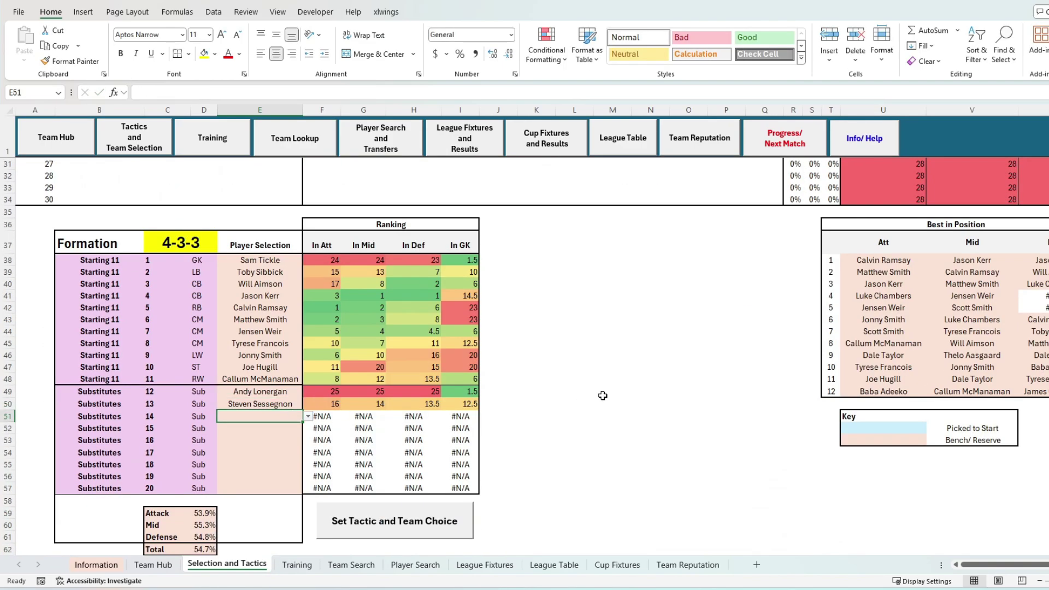
text(Dale Taylor)
key(Return)
text(Tyrese Francois)
key(Return)
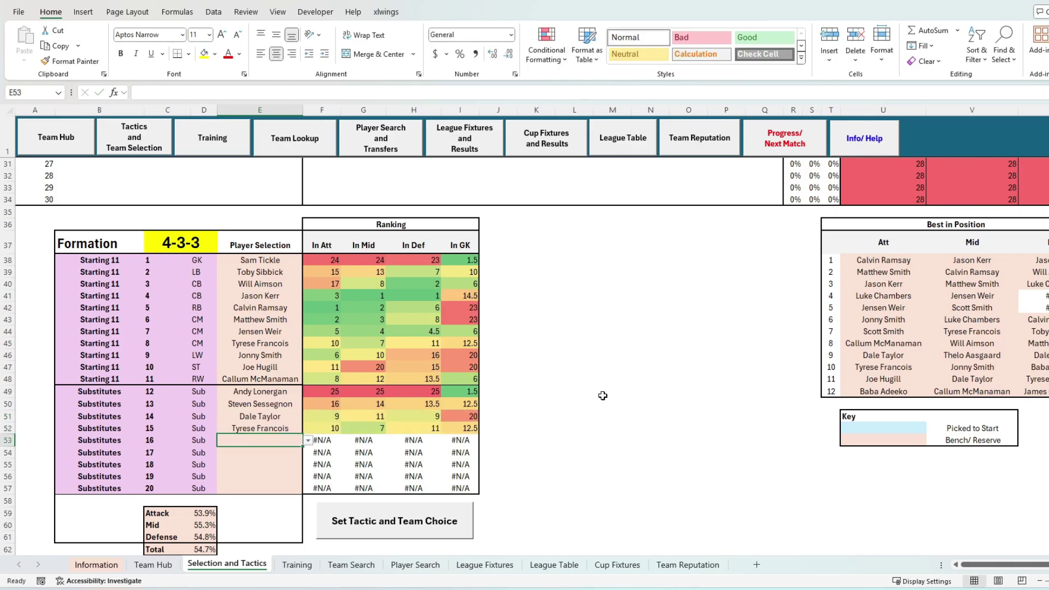
Step: Pick Baba Adeeko for substitute position 16, Scott Smith for 17 and Thelo Aasgaard for 18
text(Baba Adeeko)
key(Return)
text(sco)
key(Down)
key(Return)
key(Down)
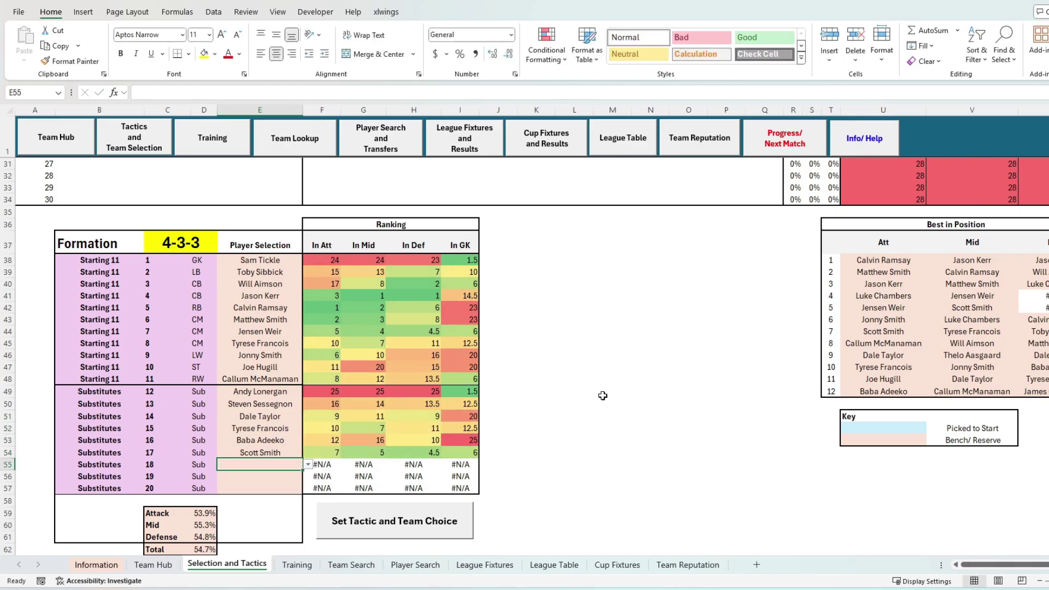
text(the)
key(Down)
key(Return)
key(Down)
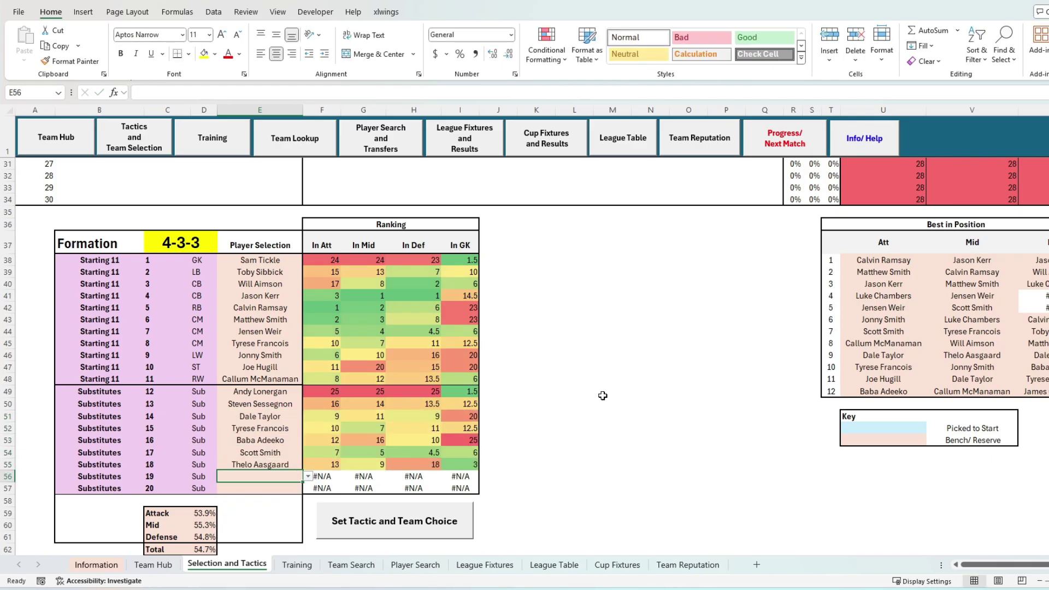
Step: Complete the bench with James Carragher at substitute position 19 and Maleace Asamoah at 20
text(ca)
key(Down)
key(Down)
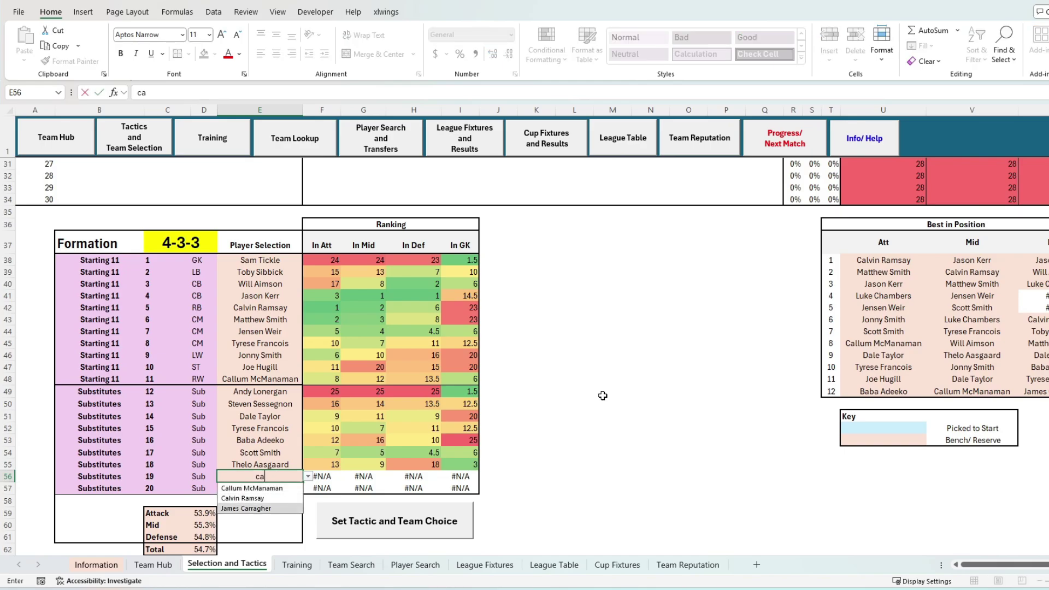
key(Return)
scroll(603, 396, up, 6)
scroll(603, 395, down, 2)
scroll(603, 396, down, 3)
text(as)
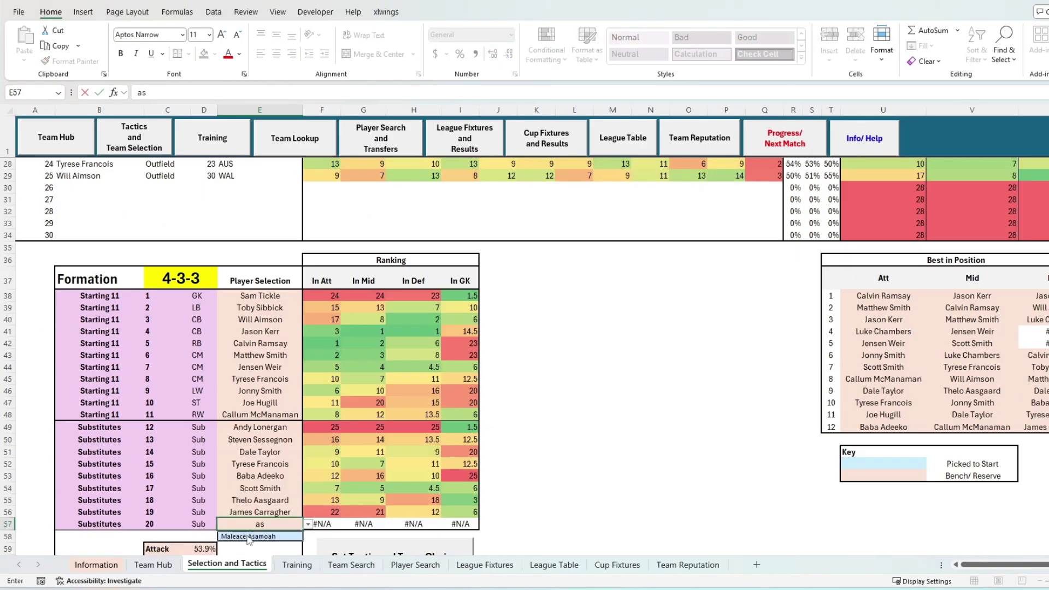
key(Down)
key(Return)
Step: Try other formations such as 4-5-1 and 5-3-2 to compare the team scores, and return to 4-3-3
scroll(456, 446, down, 2)
click(192, 211)
click(222, 214)
click(208, 225)
click(223, 213)
click(205, 235)
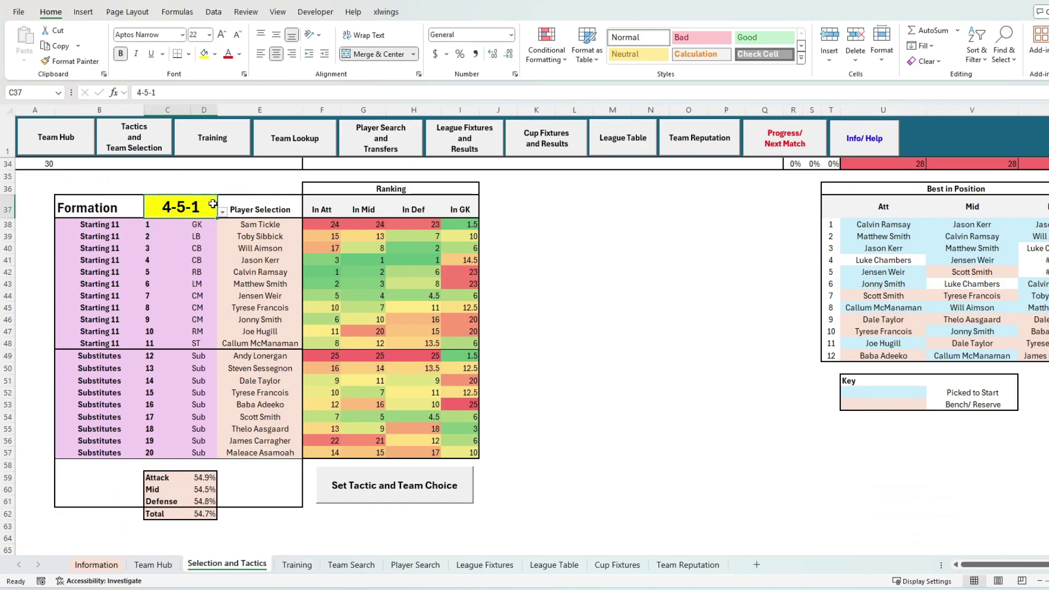
click(222, 213)
click(207, 244)
click(223, 213)
click(206, 256)
click(221, 214)
click(191, 263)
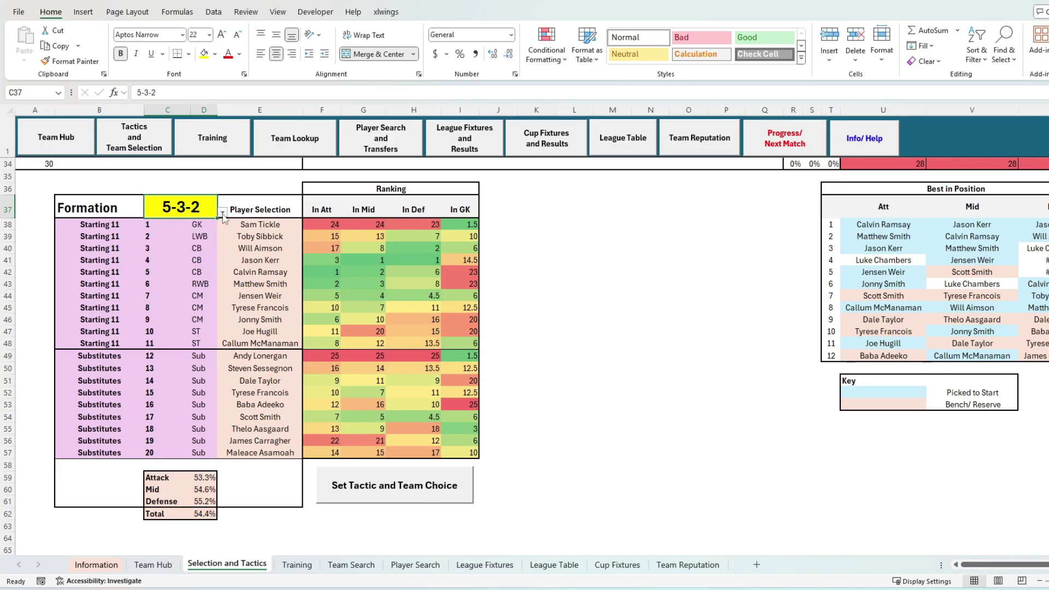
click(223, 214)
click(196, 245)
Step: Check the team's score summary and save the tactic and team choice
click(254, 536)
click(159, 489)
click(163, 477)
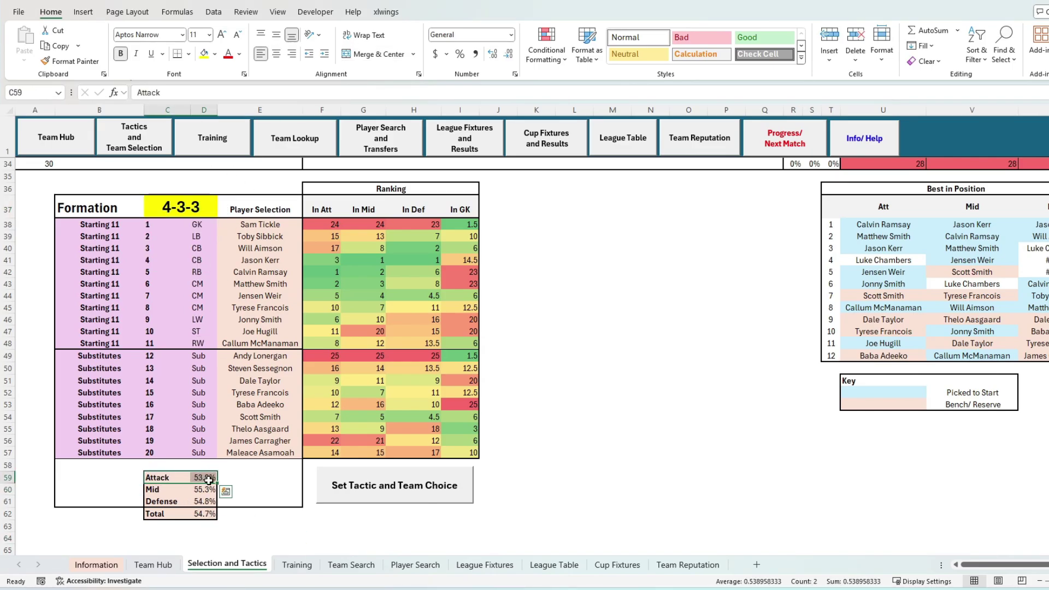
click(395, 485)
click(633, 329)
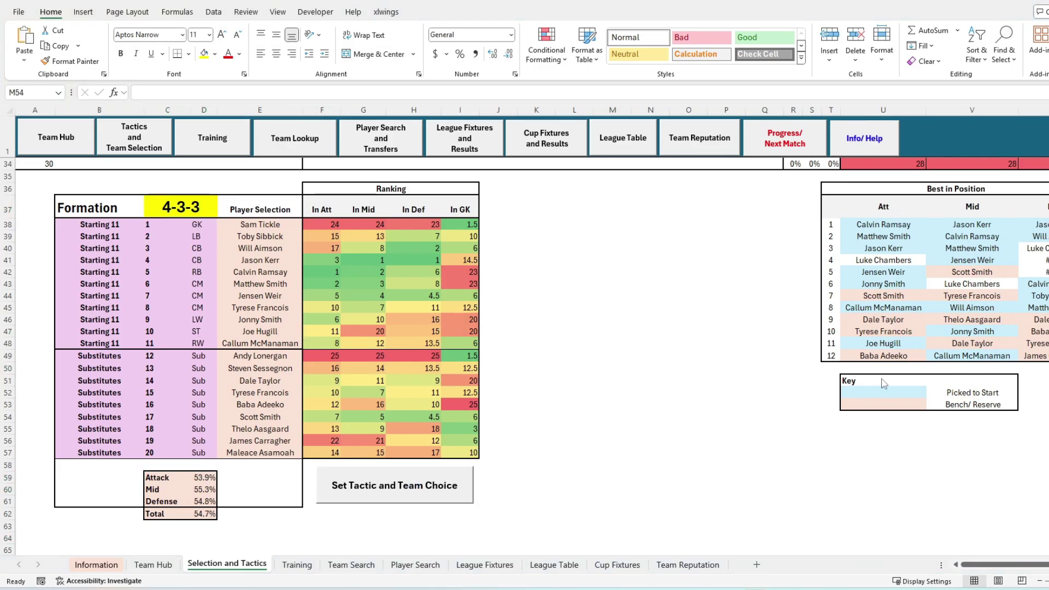
Step: Filter the Club column on the Team Reputation sheet for "wigan"
click(208, 514)
click(688, 565)
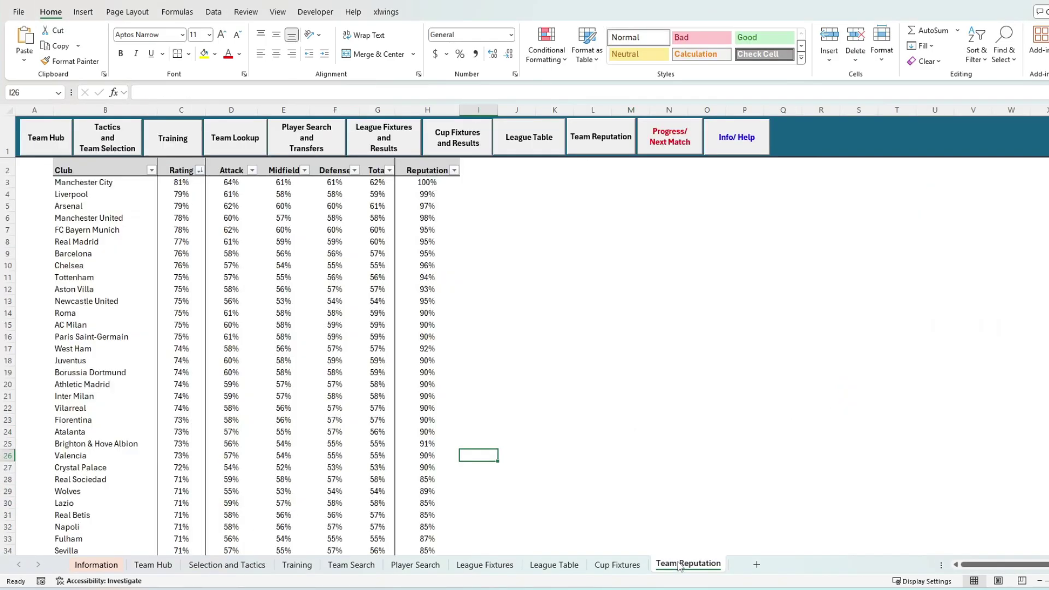
click(151, 170)
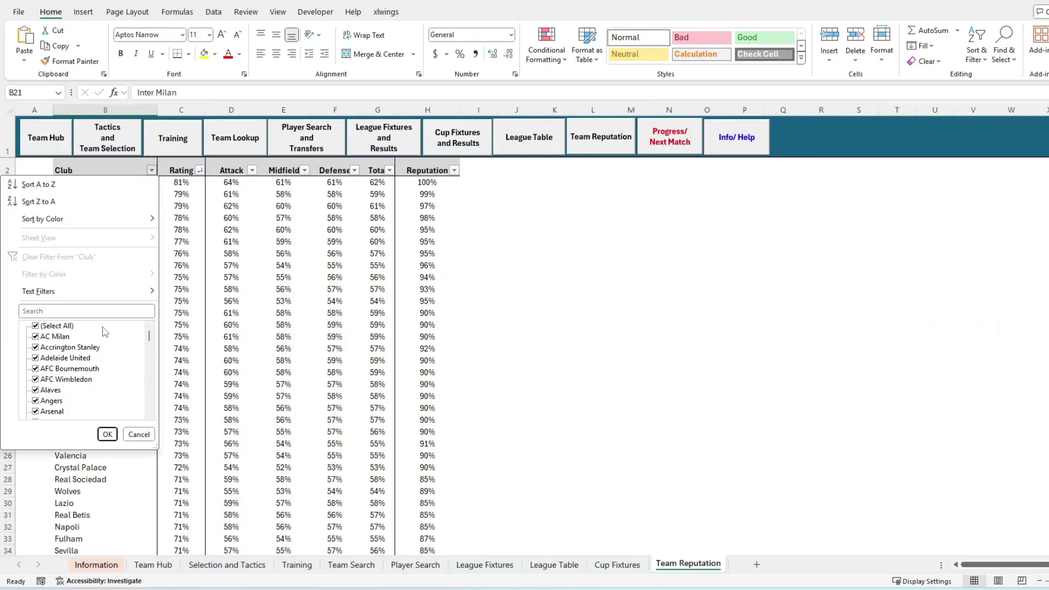
click(82, 311)
text(wigan)
key(Return)
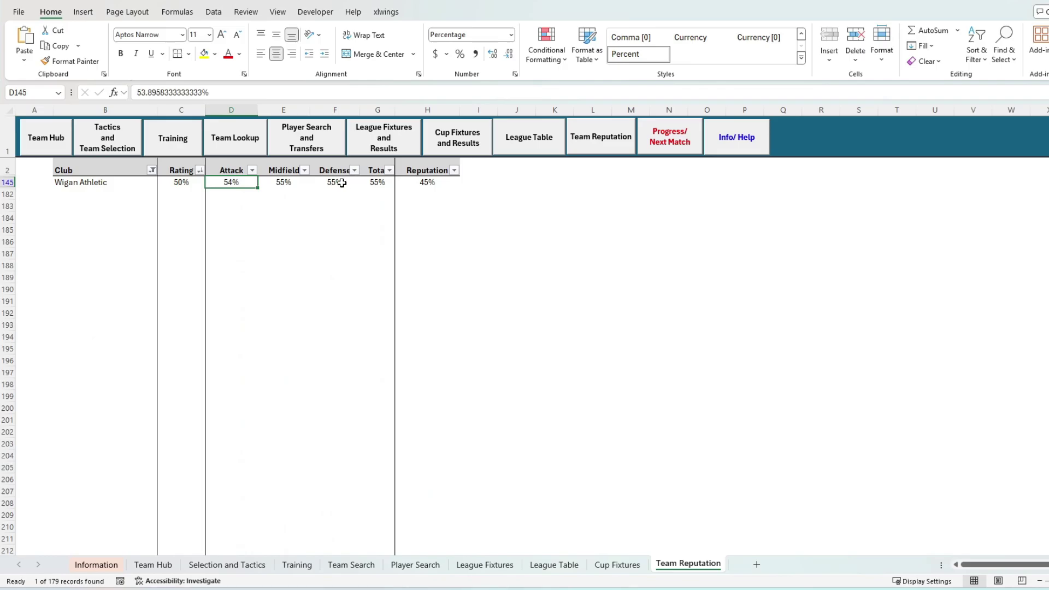
Step: Examine Wigan Athletic's attack, midfield, defense, total and reputation figures on the Team Reputation sheet
drag(231, 183, 343, 183)
double_click(381, 184)
double_click(429, 184)
key(Escape)
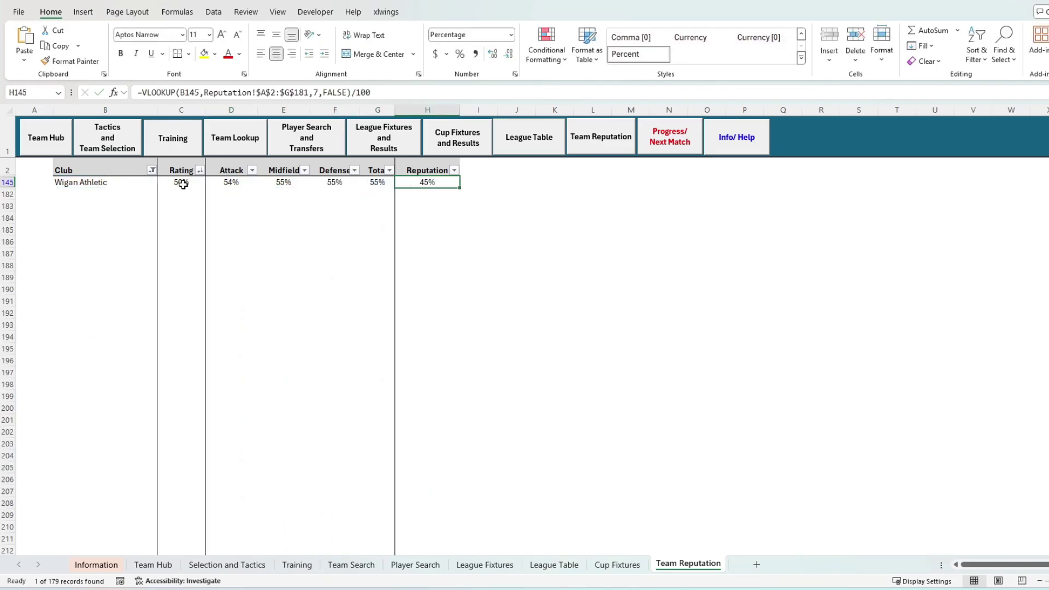
click(377, 184)
click(448, 182)
click(389, 183)
click(283, 194)
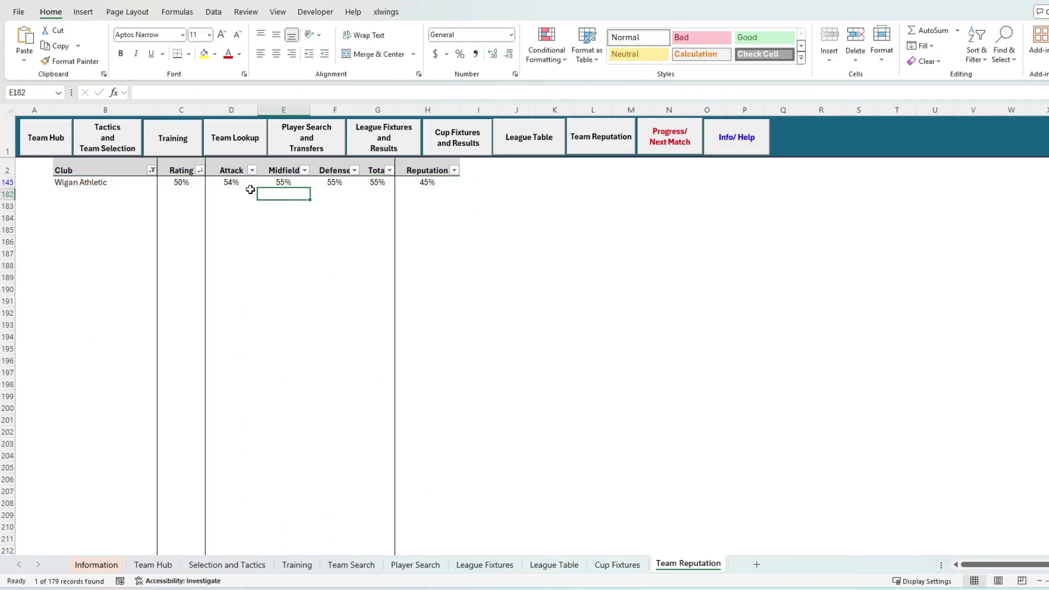
click(344, 182)
Step: Widen column D on Selection and Tactics and show the Attack score with five decimals, comparing it with the Team Reputation sheet
click(236, 565)
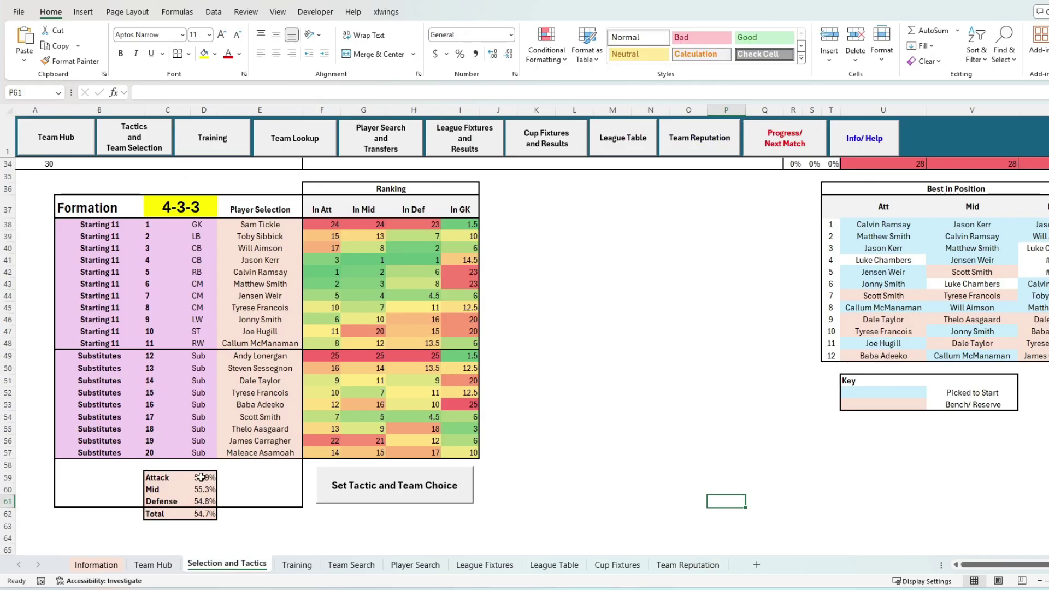
click(206, 479)
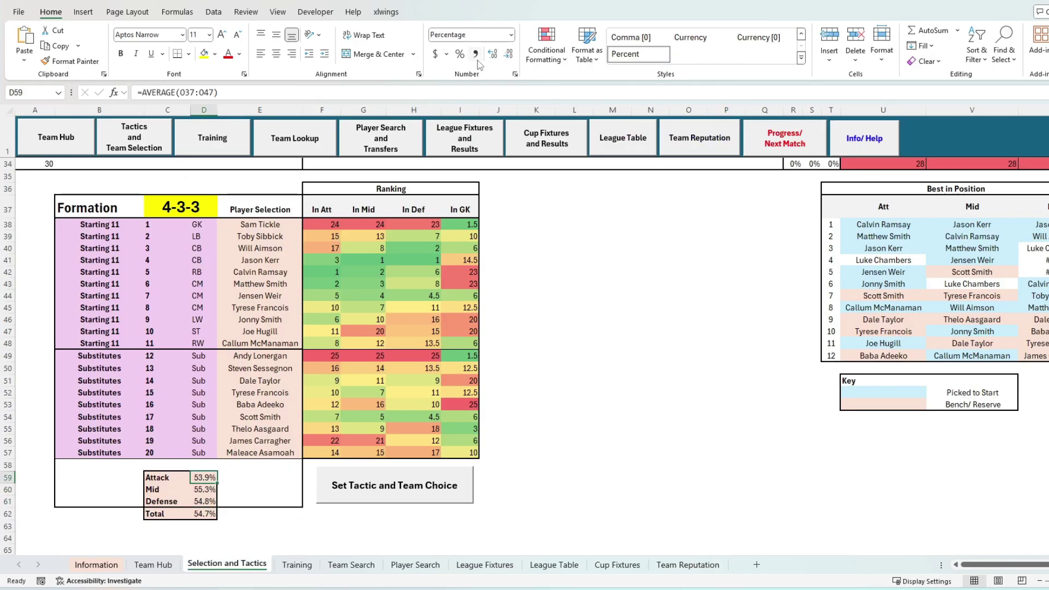
drag(215, 109, 248, 109)
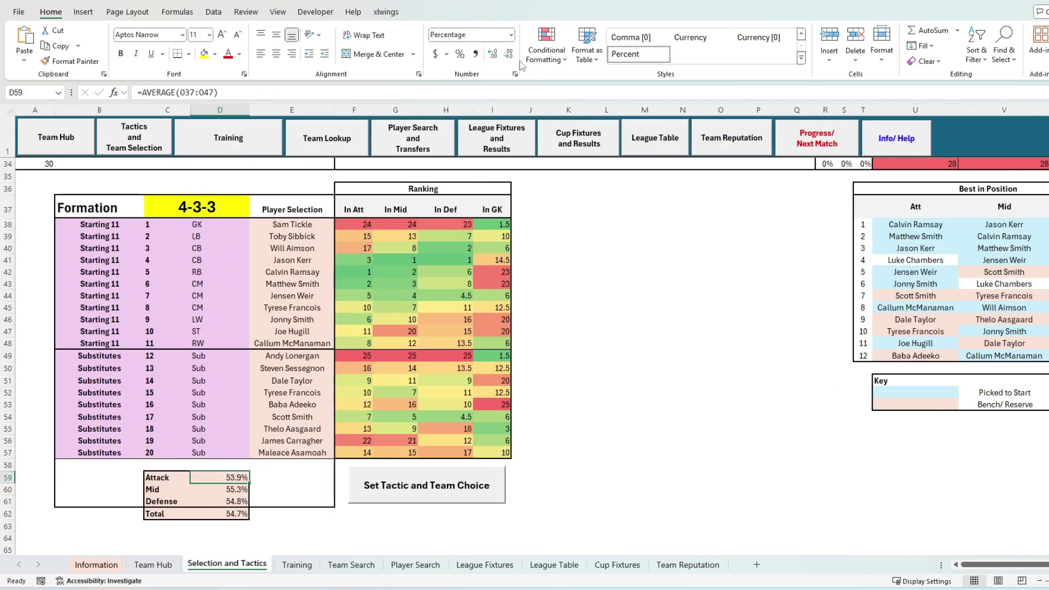
click(492, 54)
click(492, 54)
click(492, 53)
click(492, 54)
click(687, 564)
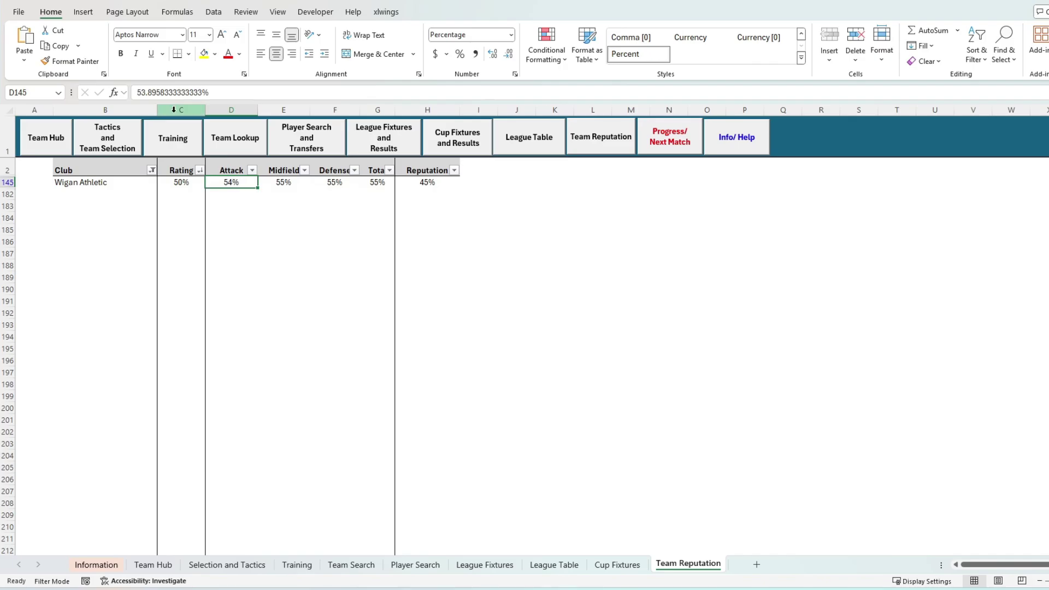
click(249, 569)
click(915, 440)
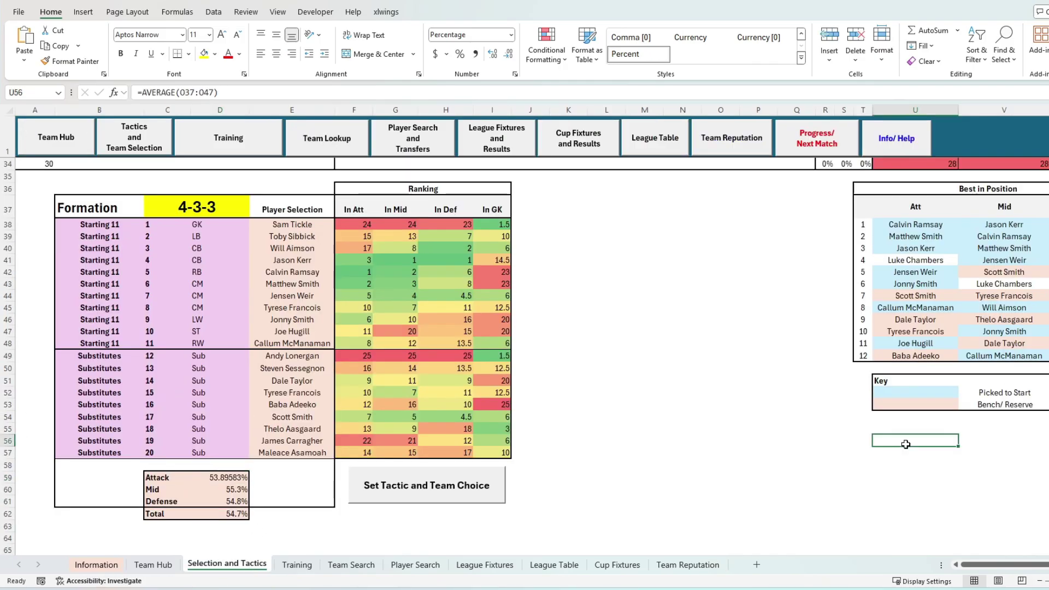
Step: Open the Training sheet and copy the training attributes in S5:S29 into T5:T29 as values
click(297, 565)
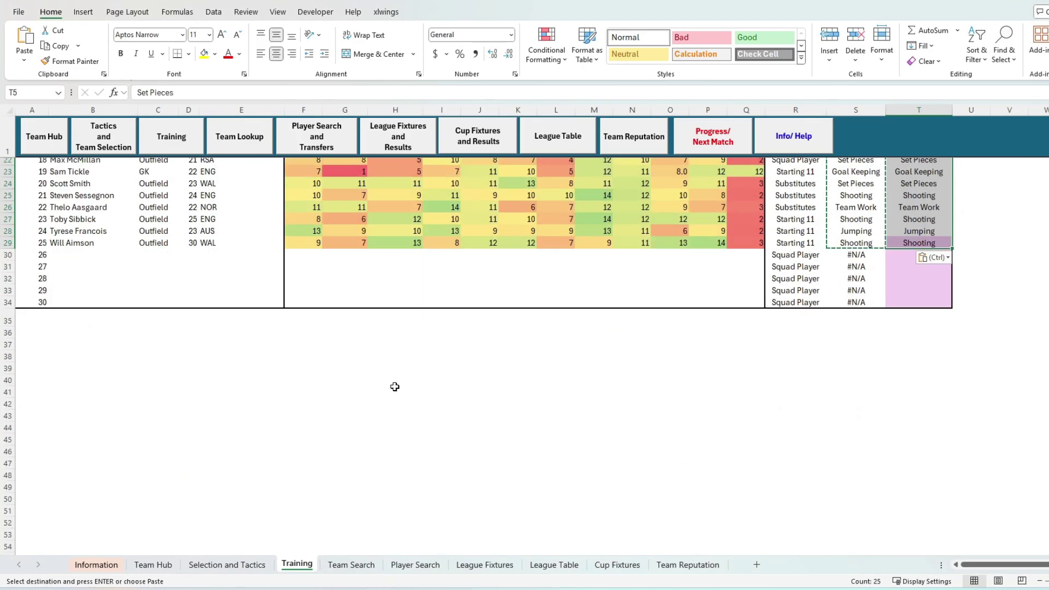
Step: Try to copy the Starting 11 and Substitutes status cells from column R into G36 and G37 with a plain paste
click(776, 244)
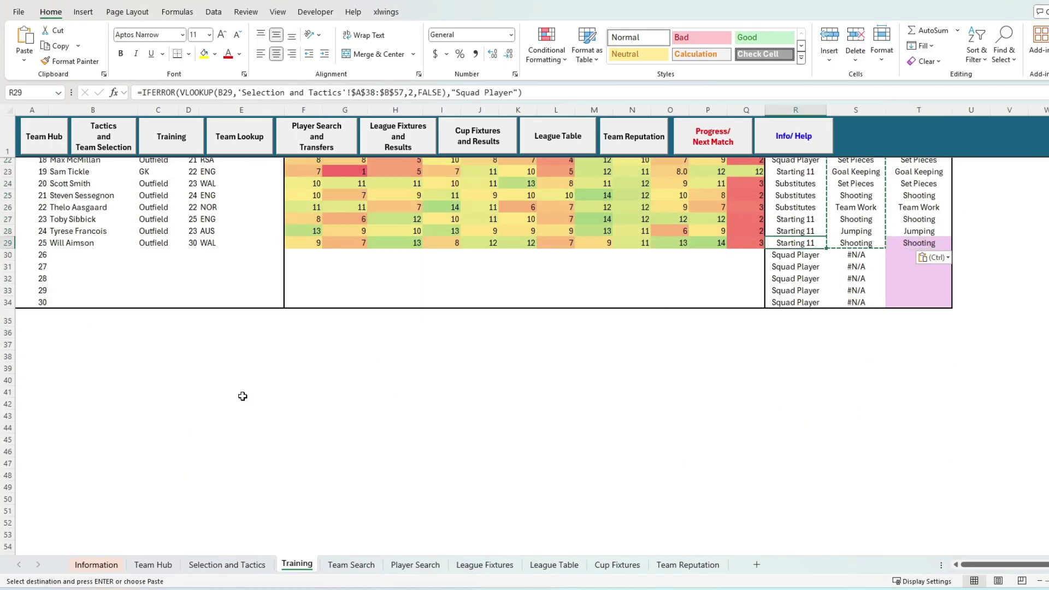
key(ctrl+c)
click(356, 333)
key(ctrl+v)
click(787, 195)
key(ctrl+c)
click(345, 344)
key(ctrl+v)
scroll(868, 227, up, 2)
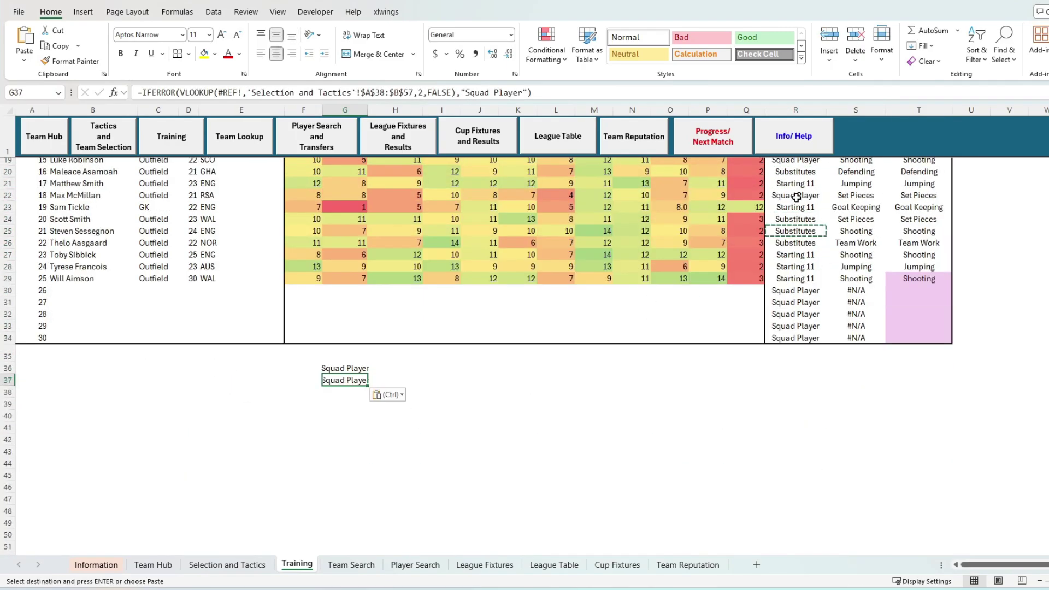
click(806, 263)
key(ctrl+c)
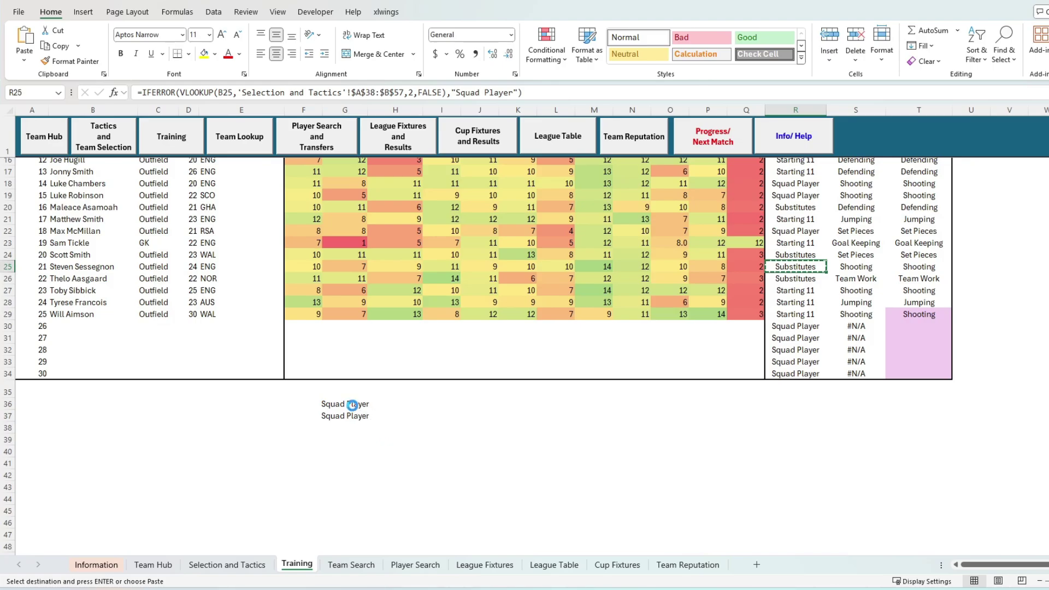
click(352, 405)
key(ctrl+v)
Step: Paste the status labels from column R as values below the table: Starting 11 in G36, Substitutes in G37, Squad Player in G38
click(803, 278)
click(797, 268)
key(ctrl+c)
right_click(345, 415)
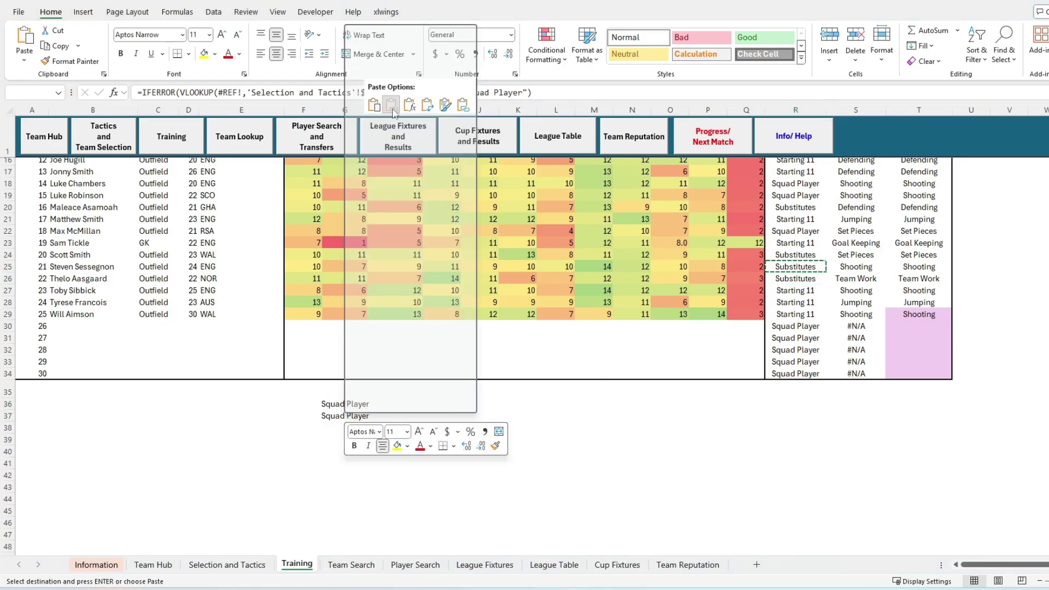
click(394, 96)
click(796, 314)
key(ctrl+c)
right_click(346, 404)
click(394, 97)
click(796, 362)
key(ctrl+c)
right_click(344, 428)
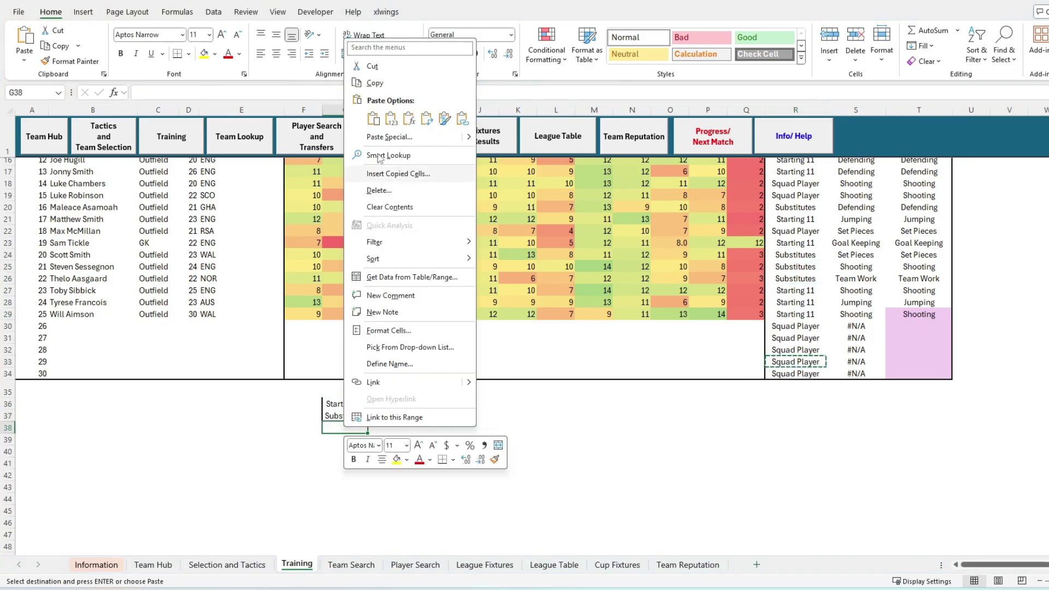
click(393, 117)
Step: Enter the heading "Weekly Development" in cell H35 beside the status labels
click(376, 392)
text(Weekly Dev)
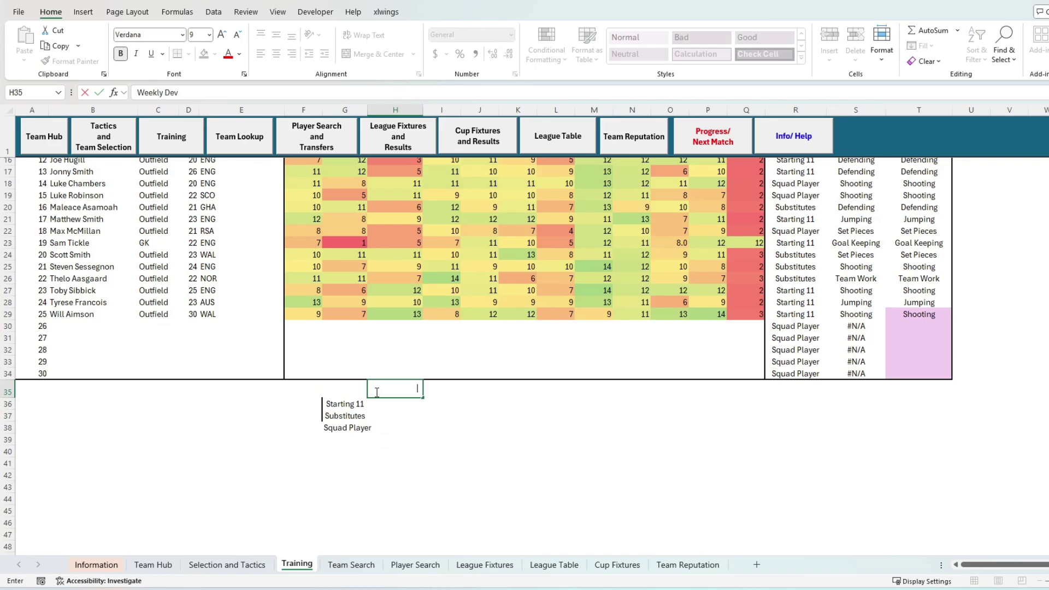
text(elopment)
key(Return)
key(Up)
key(Right)
key(Left)
key(Left)
key(Down)
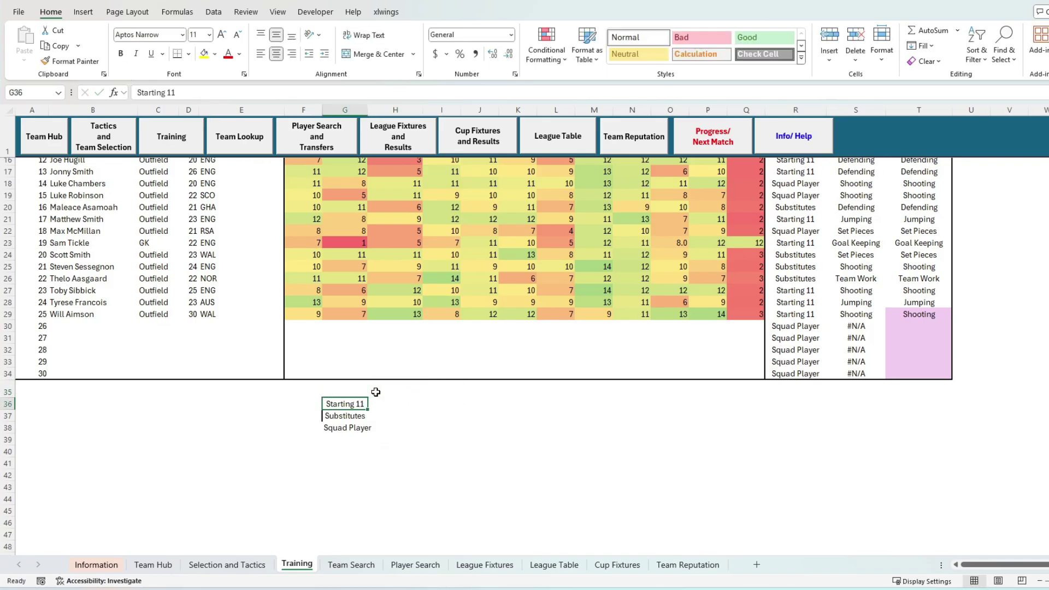
Step: Shift the status labels down to G37:G39 and enter the headings "Weekly Development" in H36 and "Yearly Development" in I36
key(Down)
key(shift+Down)
key(shift+Down)
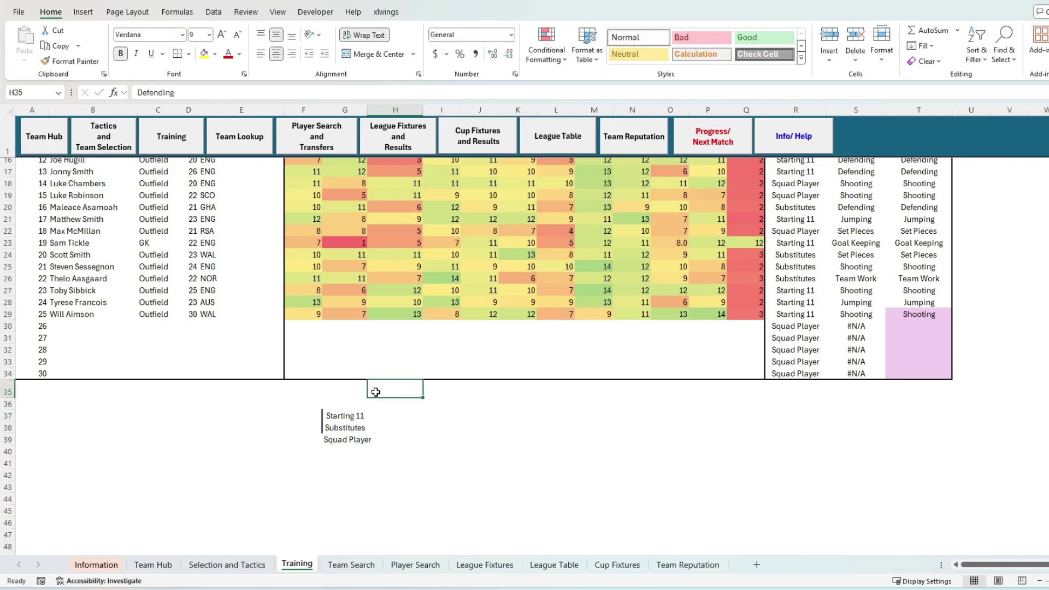
text(Weekly Develo)
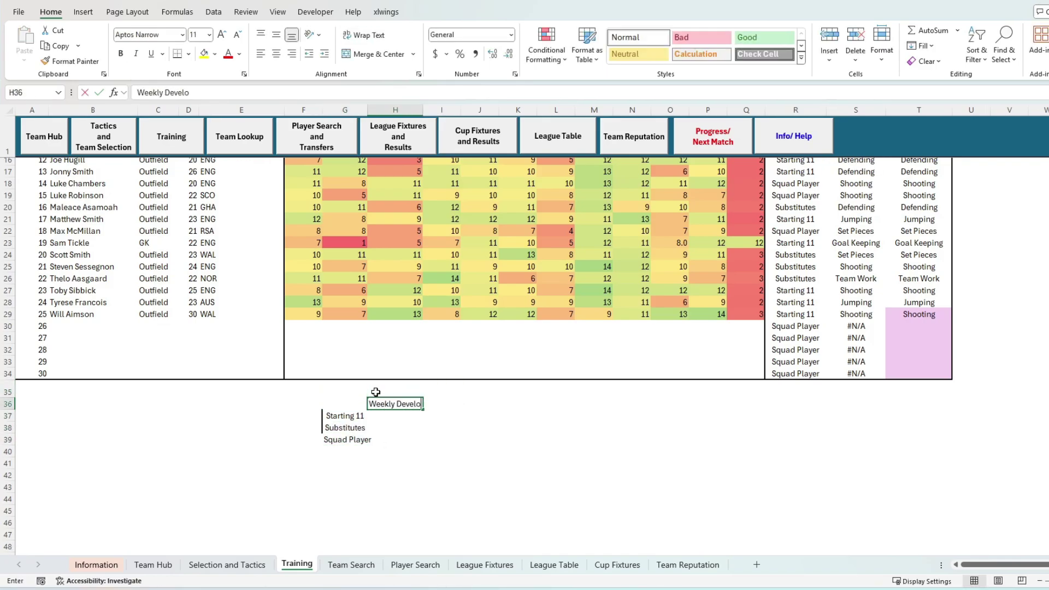
text(pment)
key(Tab)
text(Yearly Develop)
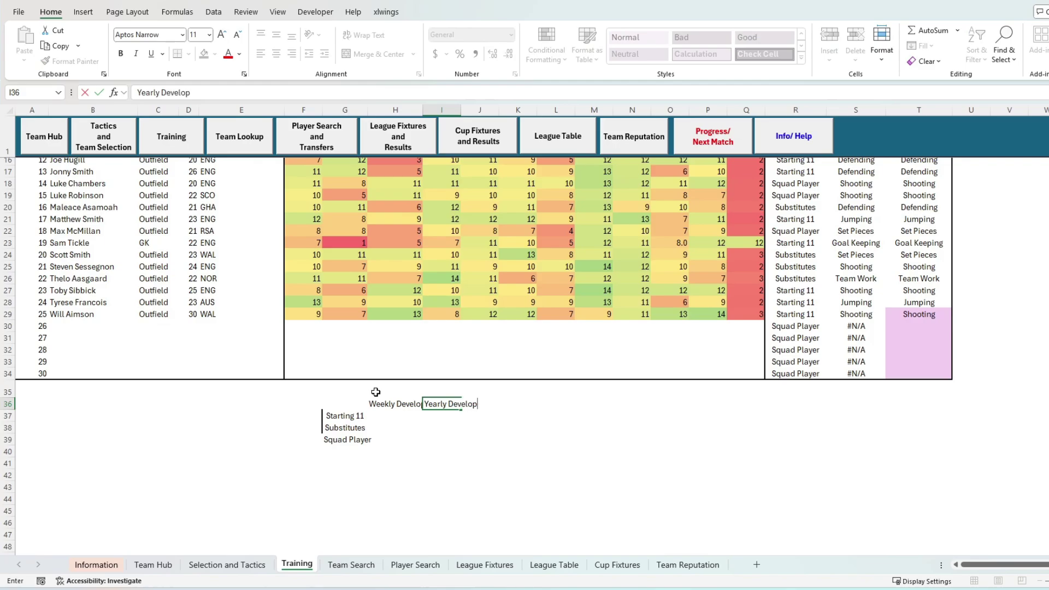
text(ment)
key(Return)
key(Up)
key(Right)
Step: Fit the widths of columns I and H to the two development headings
double_click(461, 110)
click(400, 405)
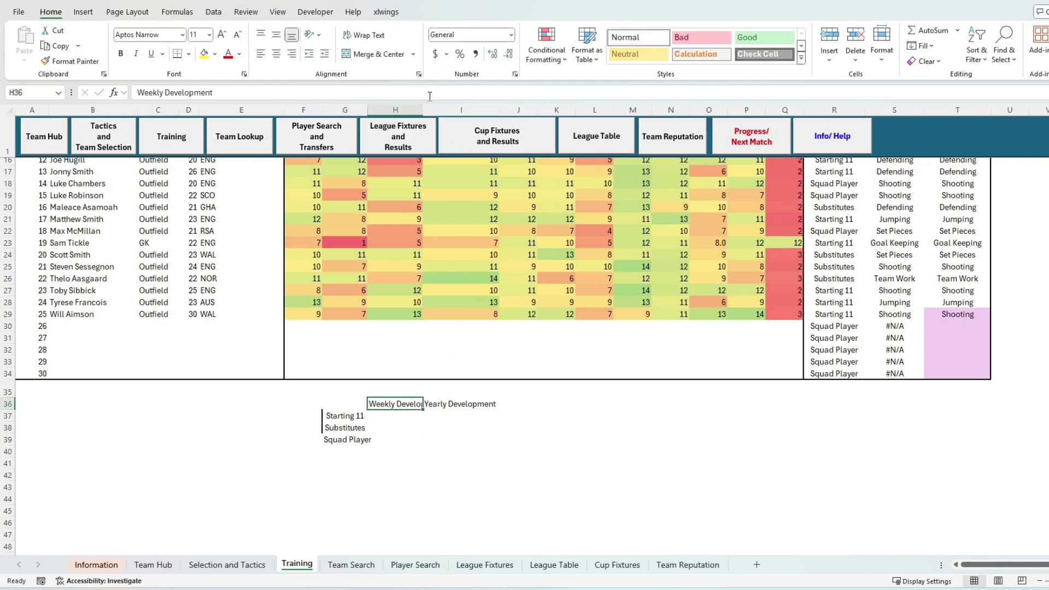
double_click(422, 110)
click(492, 404)
click(544, 402)
Step: Enter the label "Old Age Development Score" in H41 and fit column H to it
click(361, 463)
click(398, 453)
click(398, 461)
text(Old A)
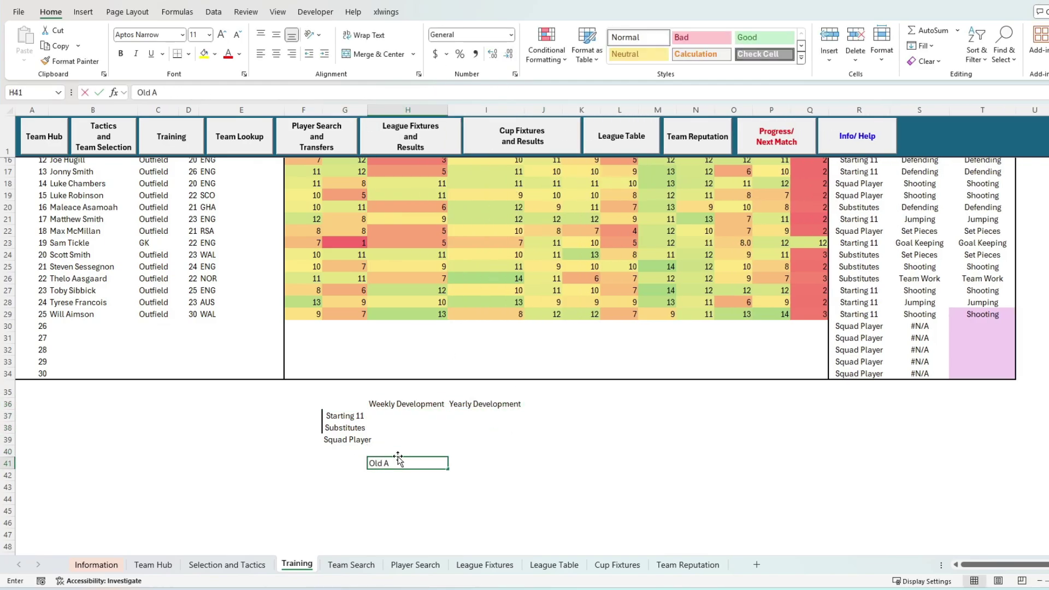
text(ge Developemnt Score)
key(Tab)
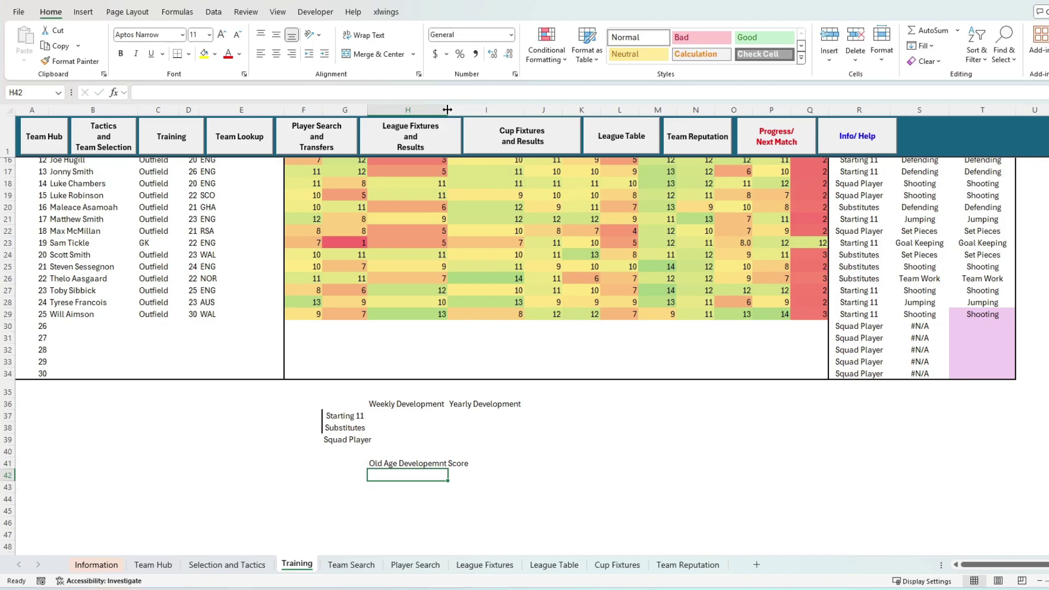
double_click(448, 110)
click(418, 463)
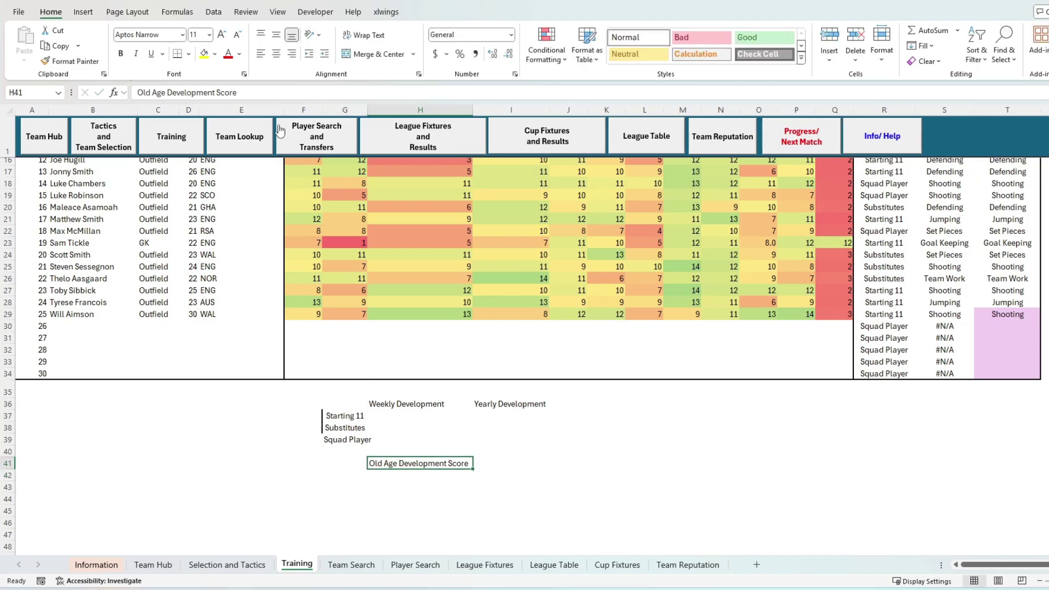
Step: Make the headings in H36:I36 bold and right-aligned, and fit column I to its heading
drag(421, 415, 511, 416)
key(Up)
key(shift+Right)
key(ctrl+b)
click(292, 54)
click(568, 497)
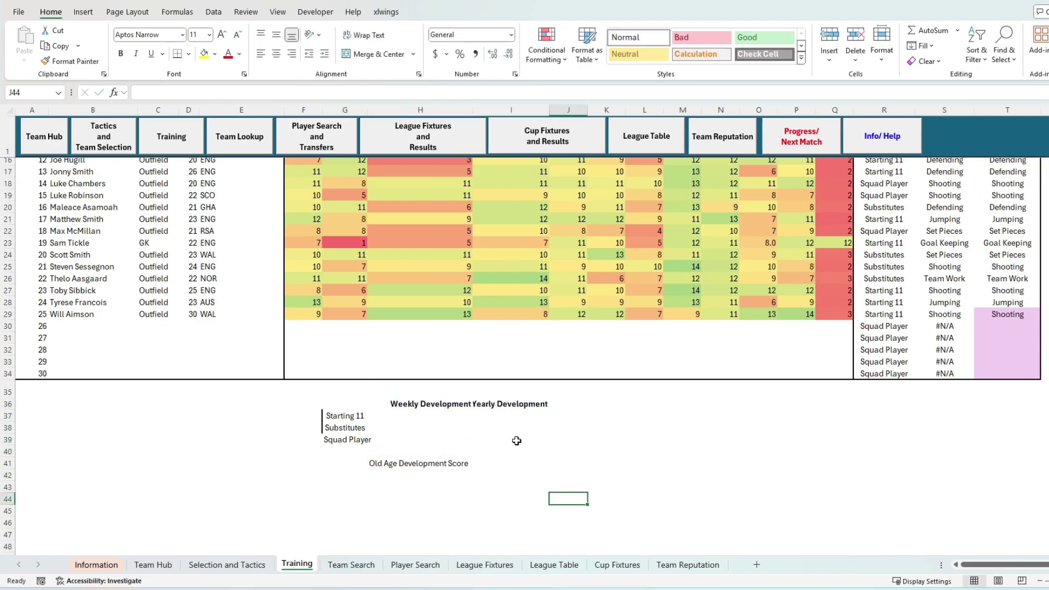
click(514, 404)
double_click(550, 110)
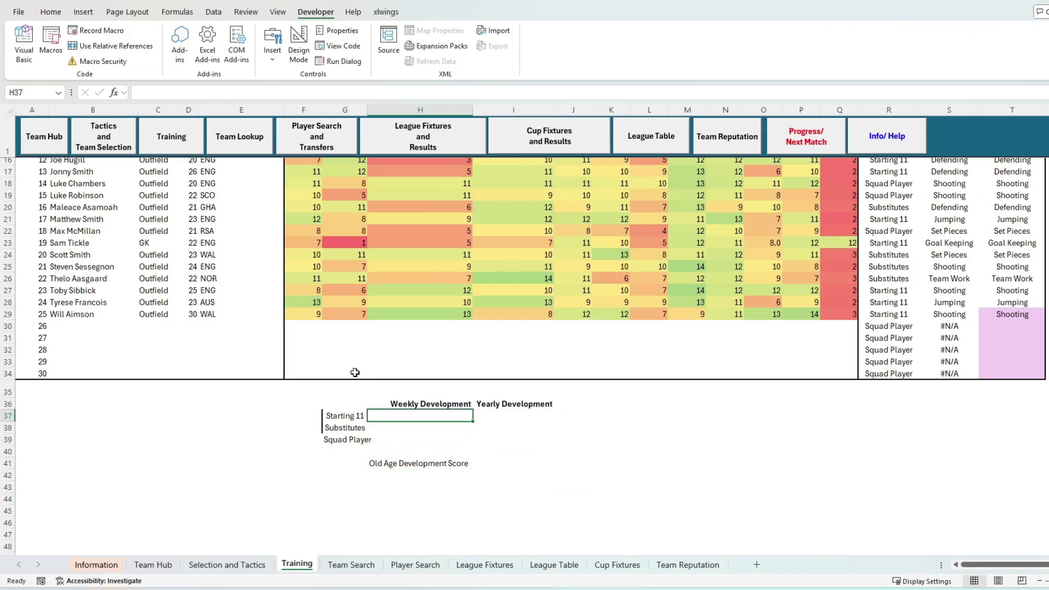
Step: Enter the weekly development rates: 0.09 for Starting 11, 0.06 for Substitutes and 0.03 for Squad Player
text(0.09)
key(Return)
text(0)
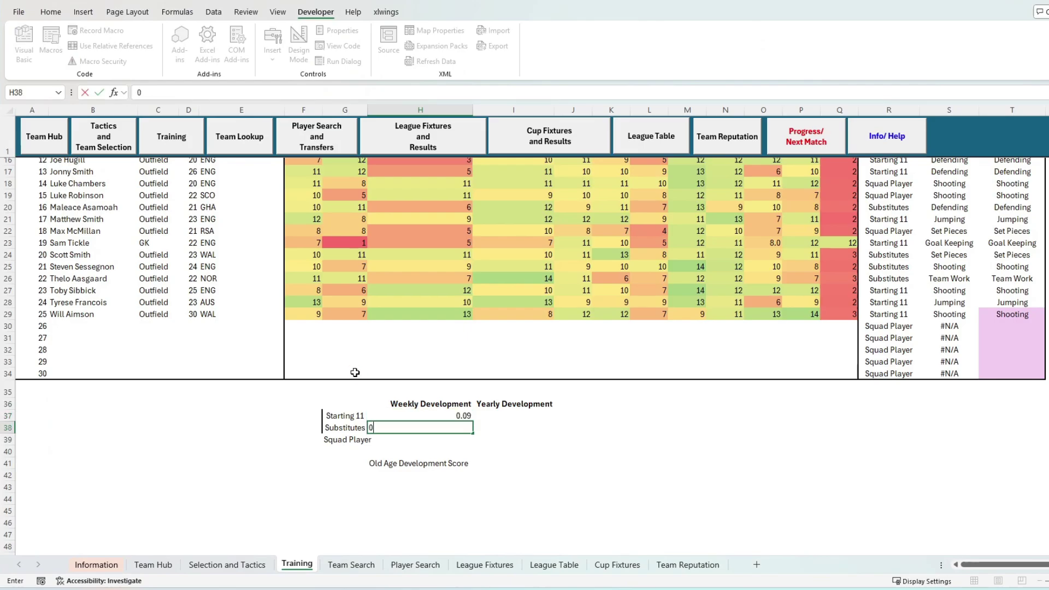
text(.06)
key(Return)
text(0.03)
key(Return)
Step: Calculate the yearly development in I37 with =H37*63 and copy the formula into I38:I39
key(Up)
key(Up)
key(Up)
key(Right)
text(=)
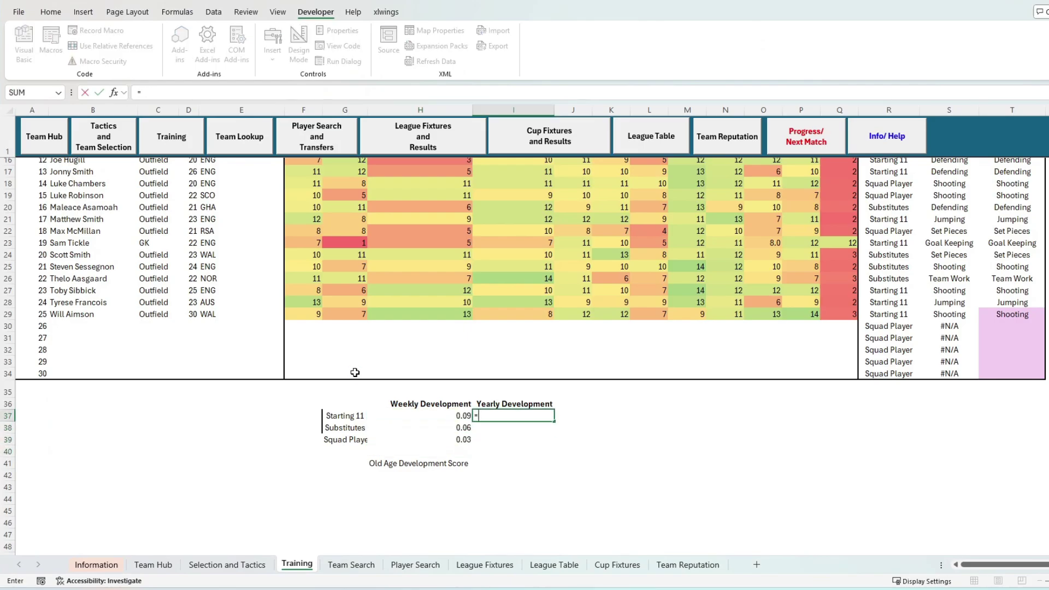
key(Left)
text(^)
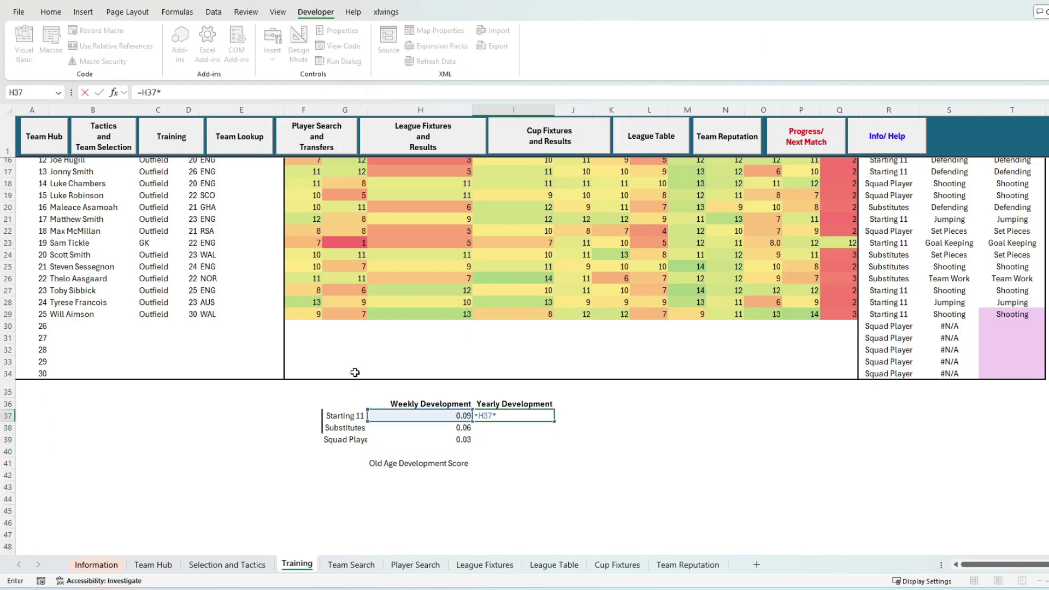
text(63)
key(Return)
key(Up)
key(ctrl+c)
key(Down)
key(shift+Down)
key(ctrl+v)
key(Up)
key(Down)
key(F2)
key(Return)
key(Up)
key(Up)
key(Up)
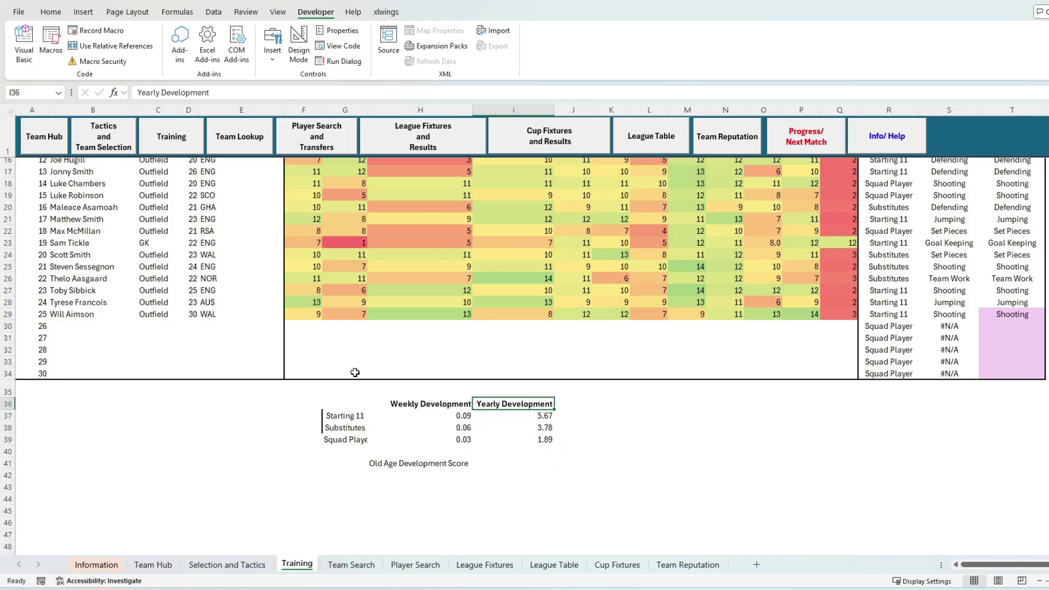
Step: Enter -0.2 in I41 beside the Old Age Development Score label
key(Down)
key(Down)
key(Down)
key(Down)
key(Down)
text(-0.2)
key(Return)
key(Up)
key(Left)
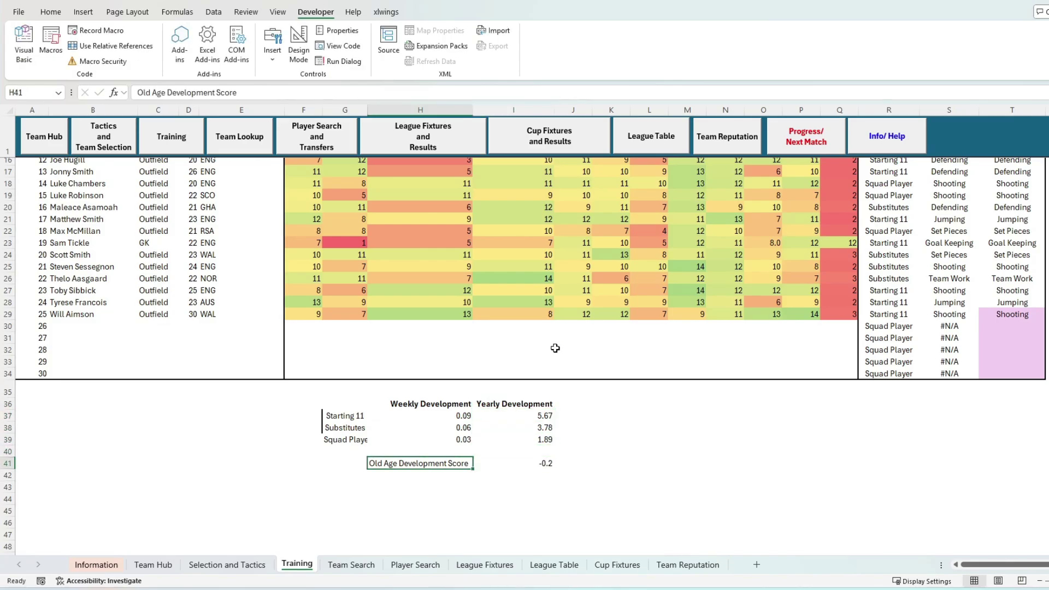
Step: Move the Old Age Development Score label to G41 and copy the -0.2 score into H41
key(ctrl+x)
key(Left)
key(ctrl+v)
key(Right)
key(Right)
key(ctrl+c)
key(Left)
key(ctrl+v)
key(Right)
Step: Replace the entry in I41 with the yearly old age formula =H41*63
text(=)
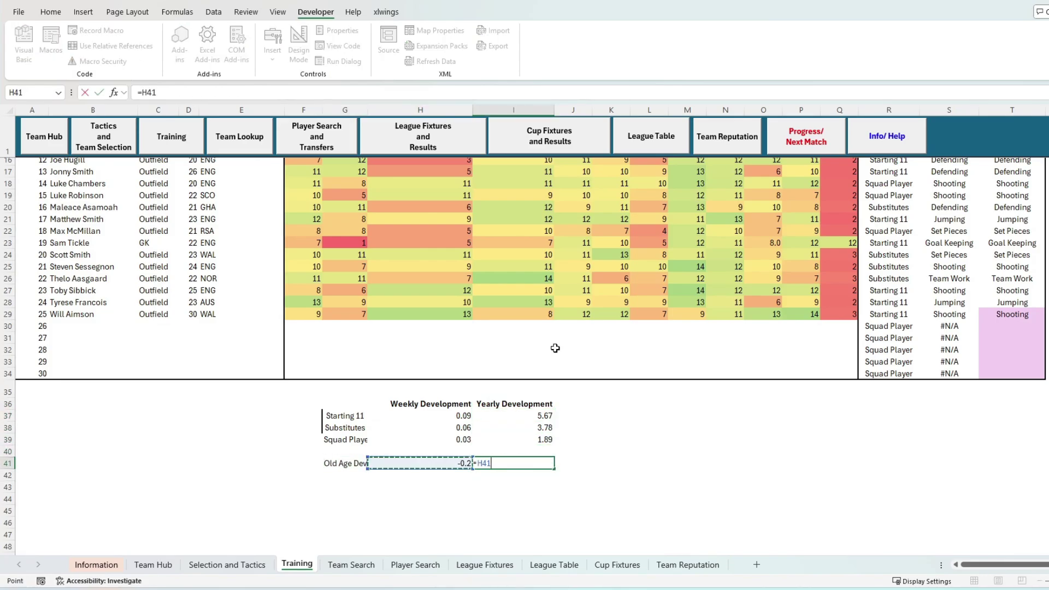
text(*63)
key(ctrl+Return)
click(578, 497)
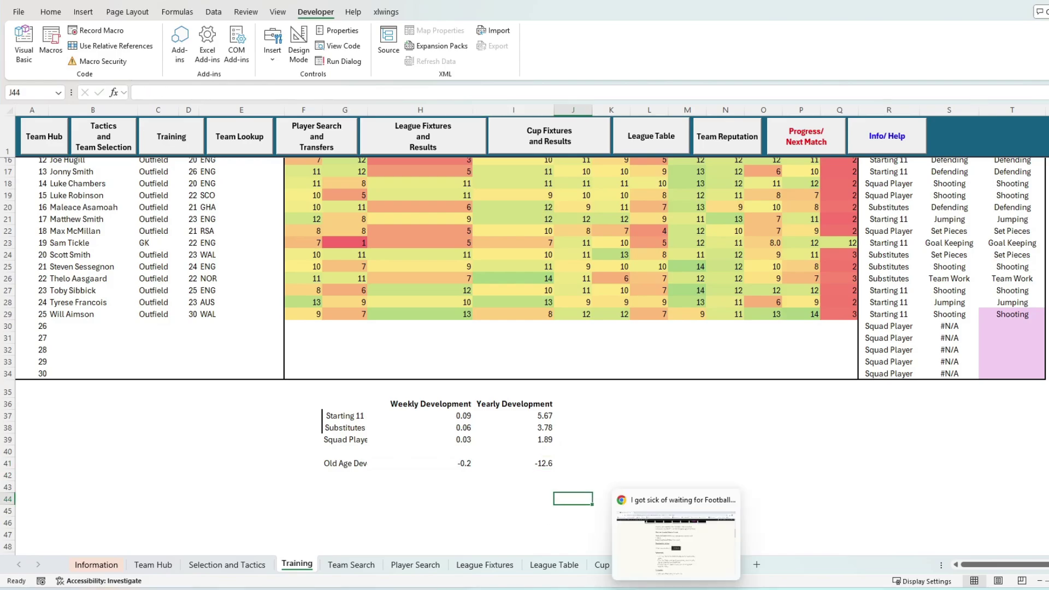
click(514, 452)
click(337, 455)
Step: Calculate ten seasons of development in J37 with =I37*10 and copy the formula into J38, J39 and J41
click(564, 415)
text(=)
key(Left)
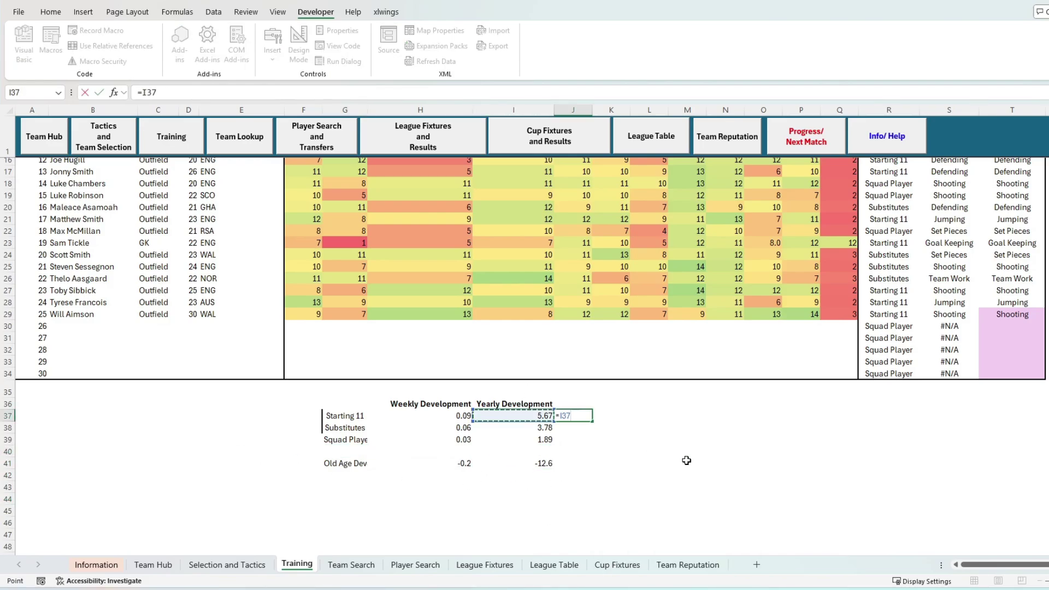
text(*10)
key(ctrl+Return)
key(ctrl+c)
key(Down)
key(ctrl+v)
key(Down)
key(ctrl+v)
key(Down)
key(Down)
key(ctrl+v)
key(Up)
key(Up)
key(Up)
key(Up)
key(Escape)
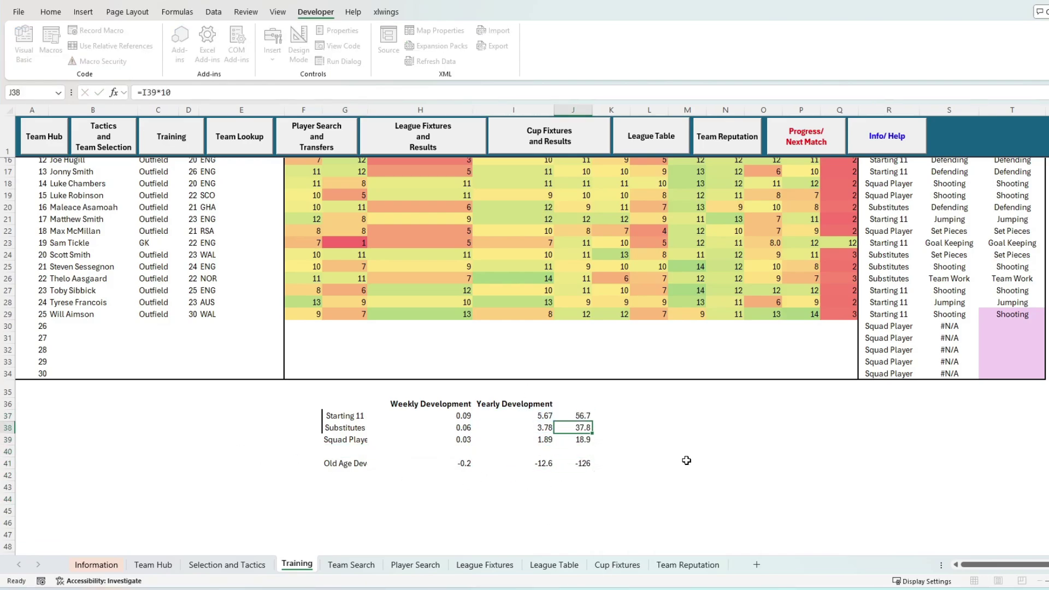
Step: Enter the headings "10 seasons" in J36 and "15 seasons" in K36
key(Up)
text(10 seasons)
key(Tab)
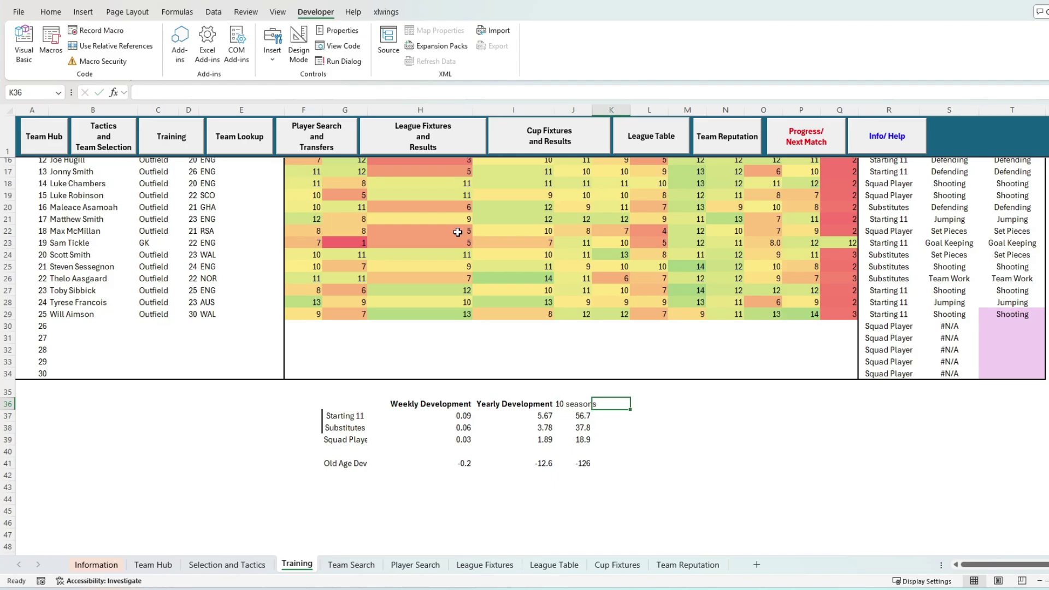
text(15 seasons)
key(Return)
Step: Calculate fifteen seasons of development in K37 with =I37*15 and copy the formula into K38, K39 and K41
key(Right)
text(=)
key(Left)
key(Left)
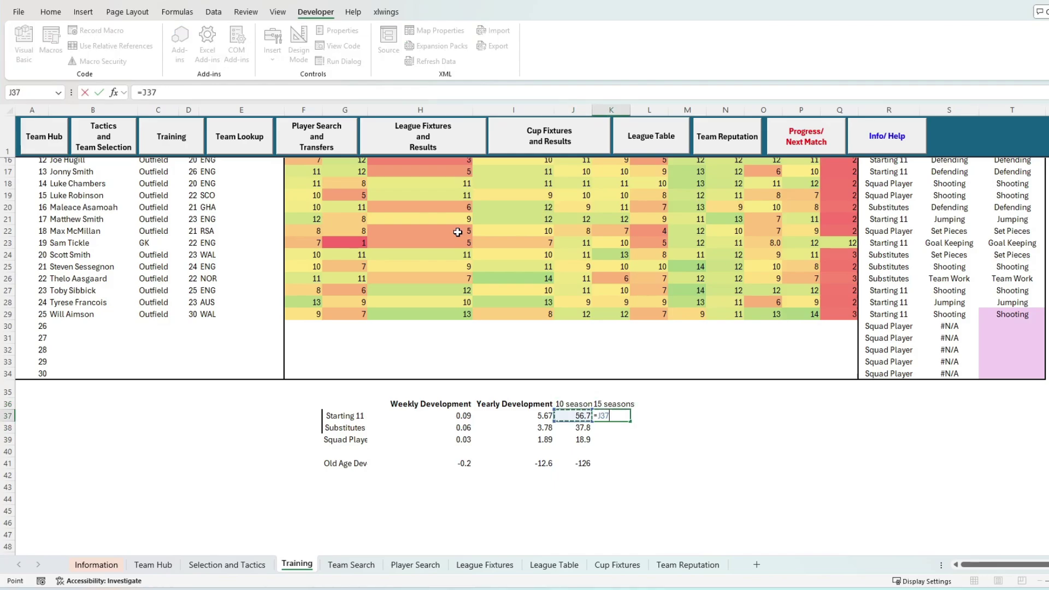
text(*15)
key(ctrl+Return)
key(ctrl+c)
key(Down)
key(ctrl+v)
key(Down)
key(ctrl+v)
key(Down)
key(Down)
key(ctrl+v)
Step: Delete the old age formulas for 15 and 10 seasons in K41 and J41
key(Delete)
key(Left)
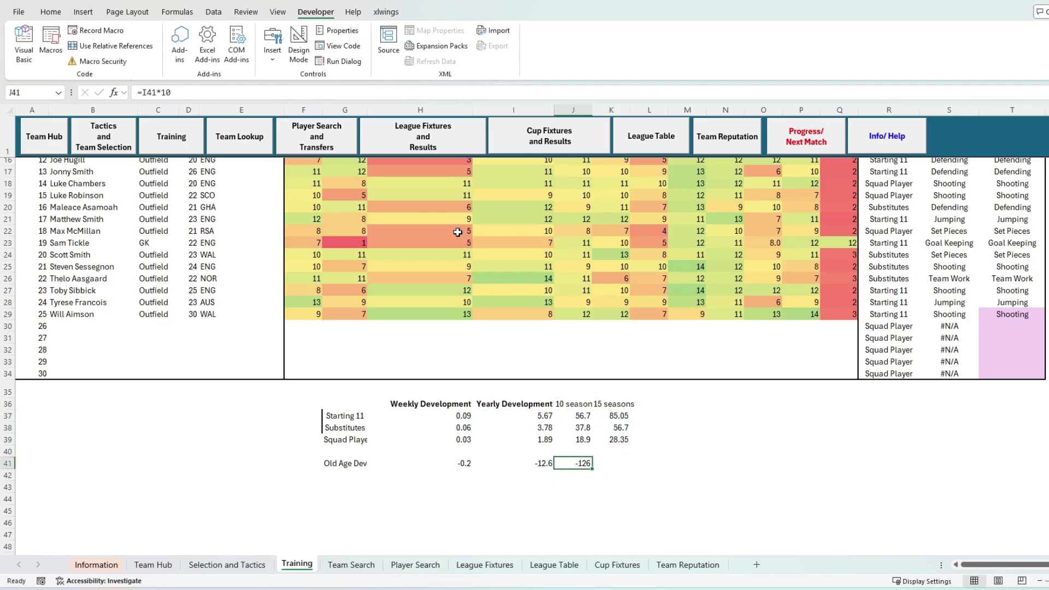
key(Delete)
key(Left)
key(Right)
Step: Make the 10 seasons and 15 seasons headings bold and fit columns J and K to them
key(Up)
key(Up)
key(Up)
key(Up)
key(Up)
key(shift+Right)
key(ctrl+b)
key(Right)
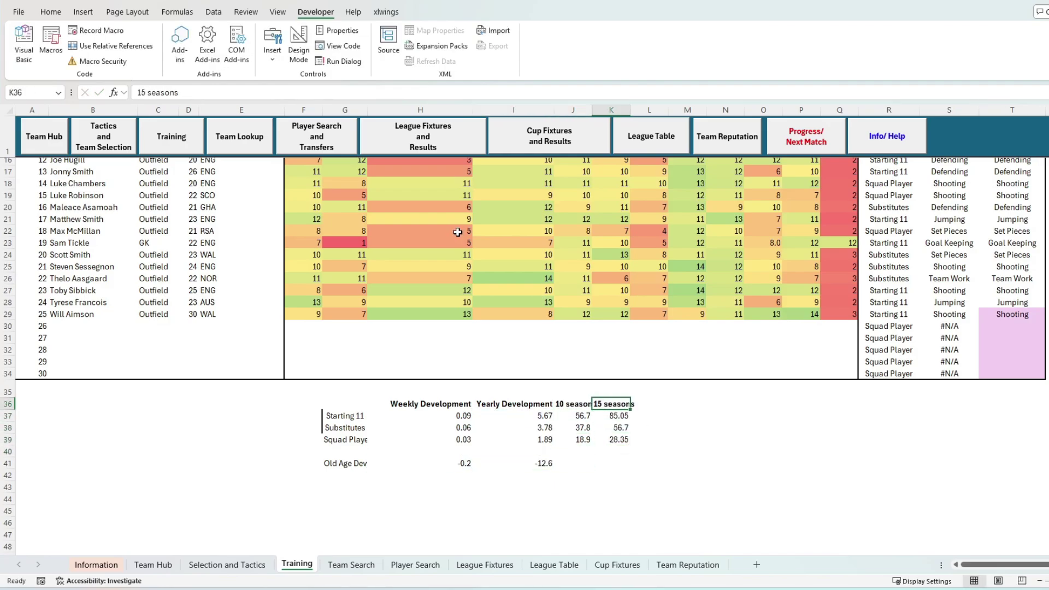
double_click(593, 110)
double_click(637, 109)
Step: Add a bottom border under the heading row G36:K36 of the development table
drag(344, 404, 622, 404)
click(51, 11)
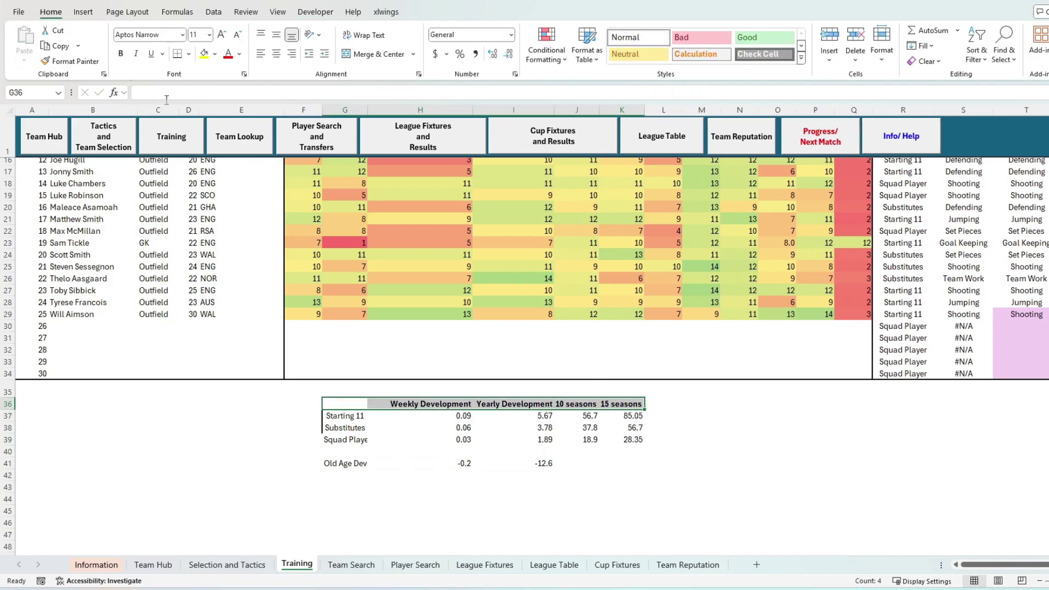
click(177, 54)
click(837, 389)
scroll(836, 389, up, 5)
click(624, 330)
scroll(843, 331, down, 4)
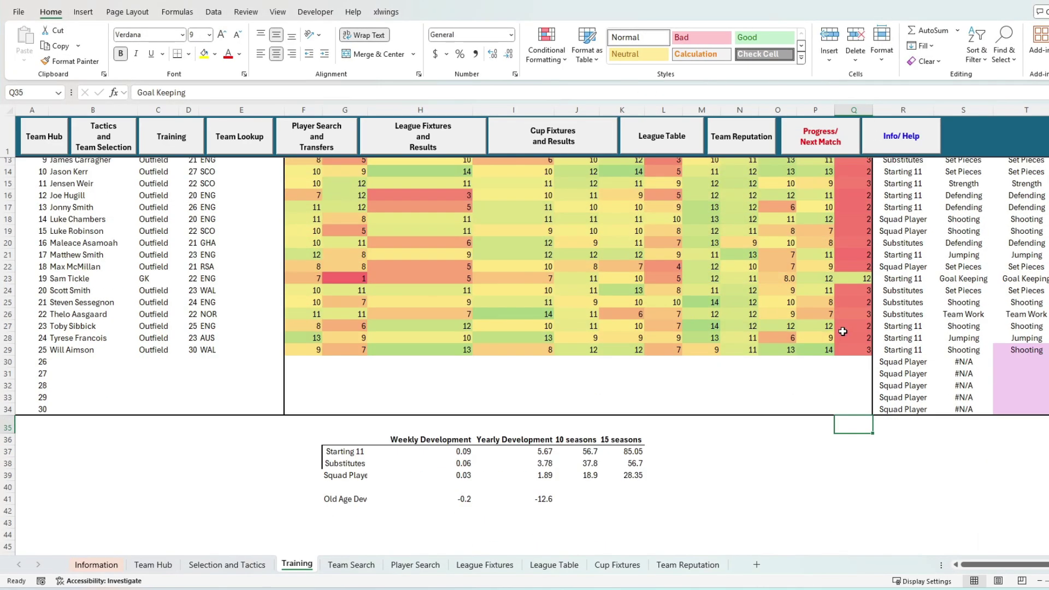
Step: Look through the team list on the Team Search sheet, then check the next league match on the Team Hub sheet
click(351, 564)
click(311, 168)
click(371, 168)
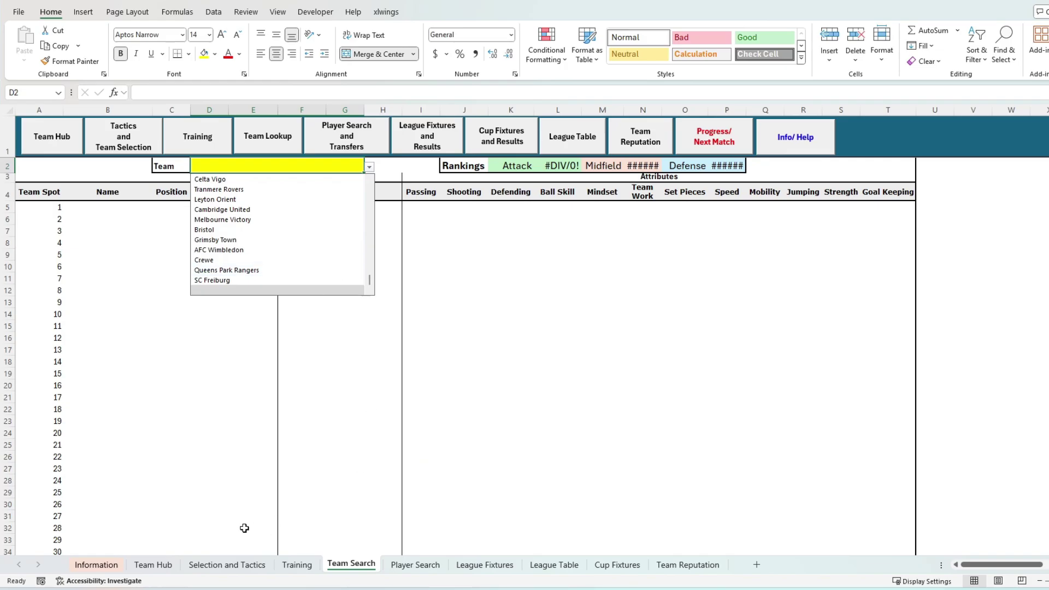
click(178, 546)
click(152, 566)
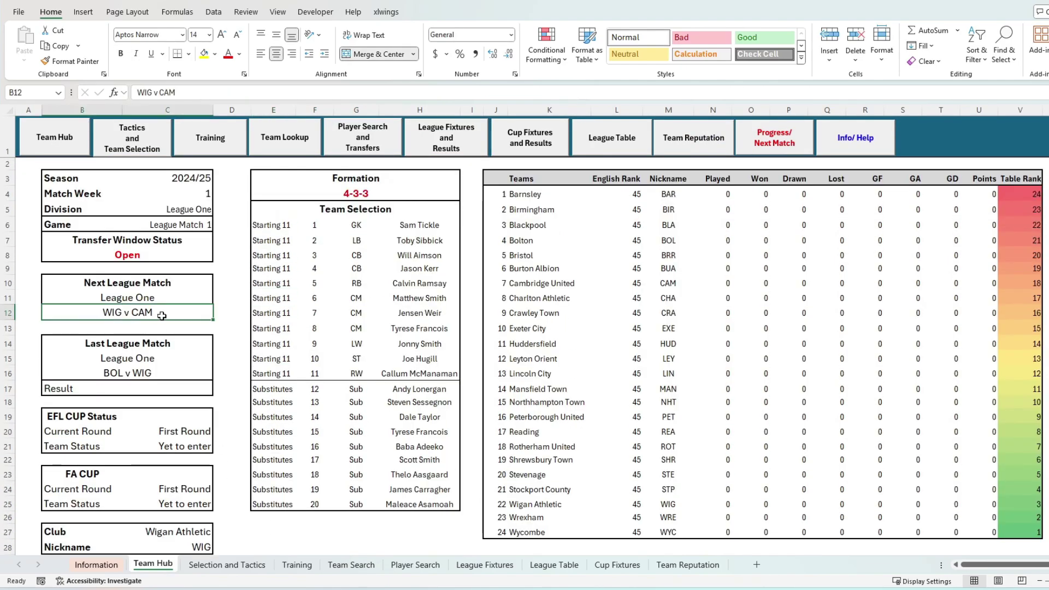
Step: Look up Cambridge United on the Team Search sheet by choosing it as the team in D2
click(351, 565)
click(270, 167)
text(ca)
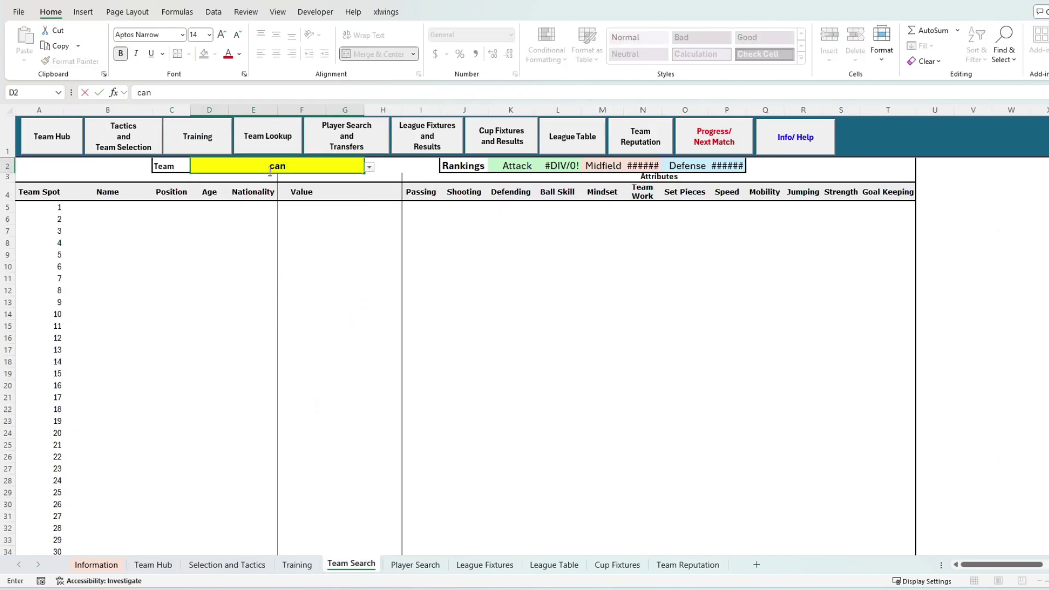
key(Return)
click(270, 168)
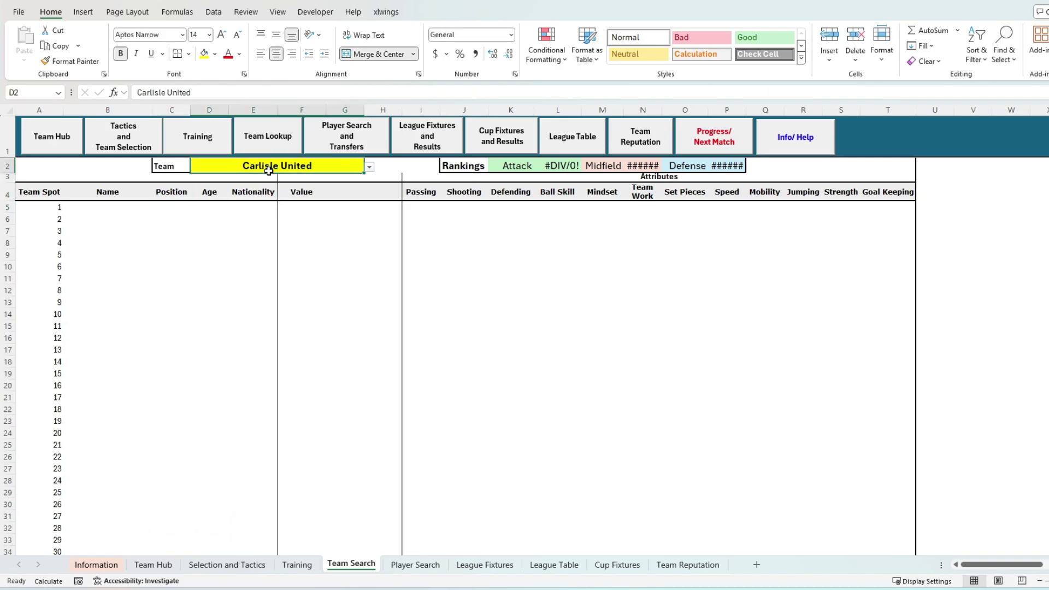
click(371, 167)
key(Escape)
text(cam)
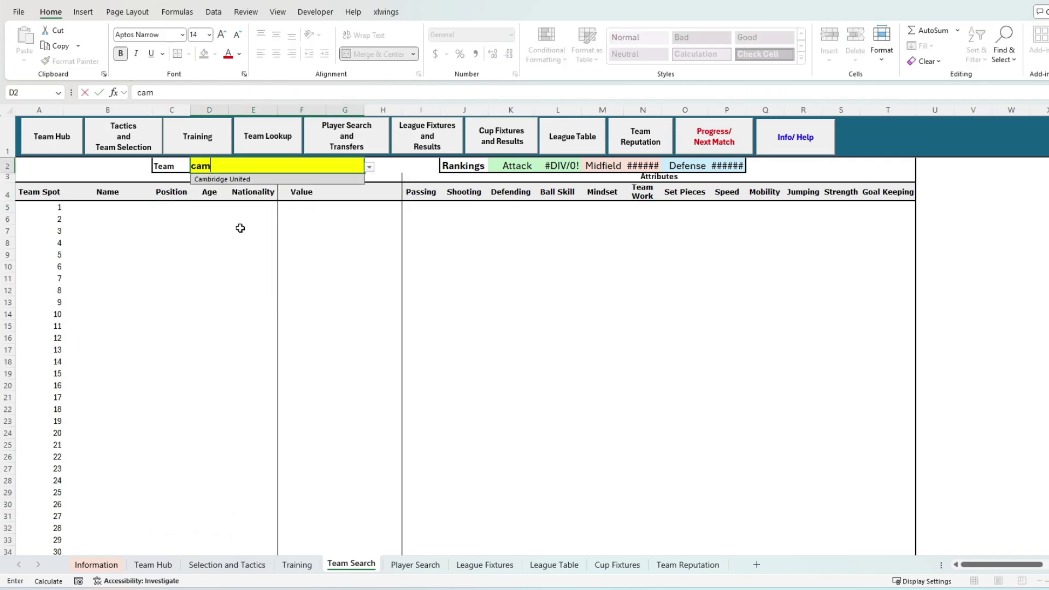
click(257, 180)
Step: Examine the team's Attack, Midfield and Defense rankings and open the Player Search sheet
drag(511, 166, 722, 160)
key(ctrl+c)
key(ctrl+Page_Down)
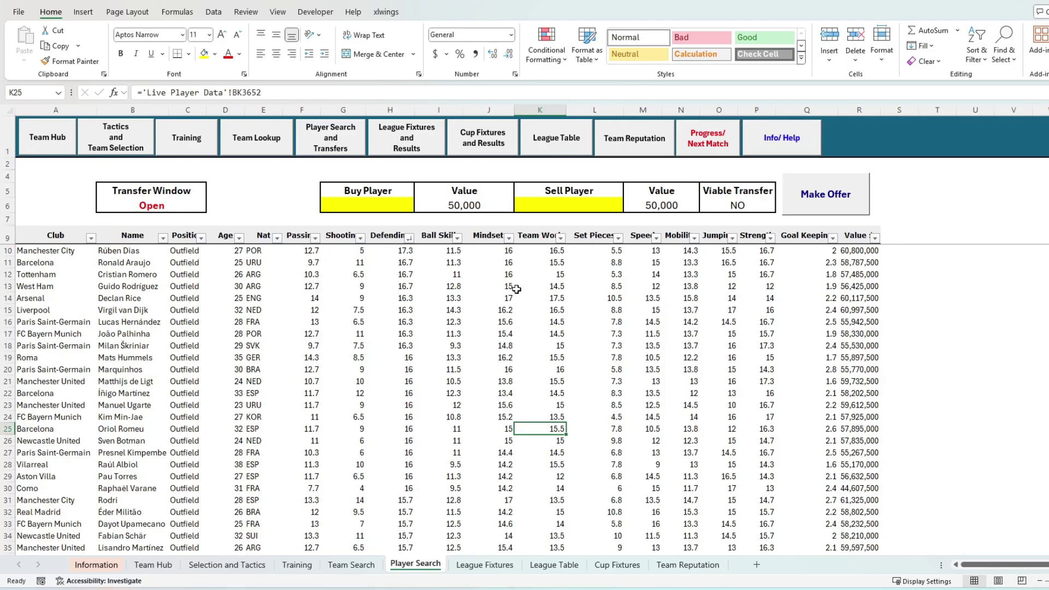
Step: Format the Attack, Mid and Defense percentages in D59:D61 of the Selection and Tactics sheet to one decimal place
click(198, 567)
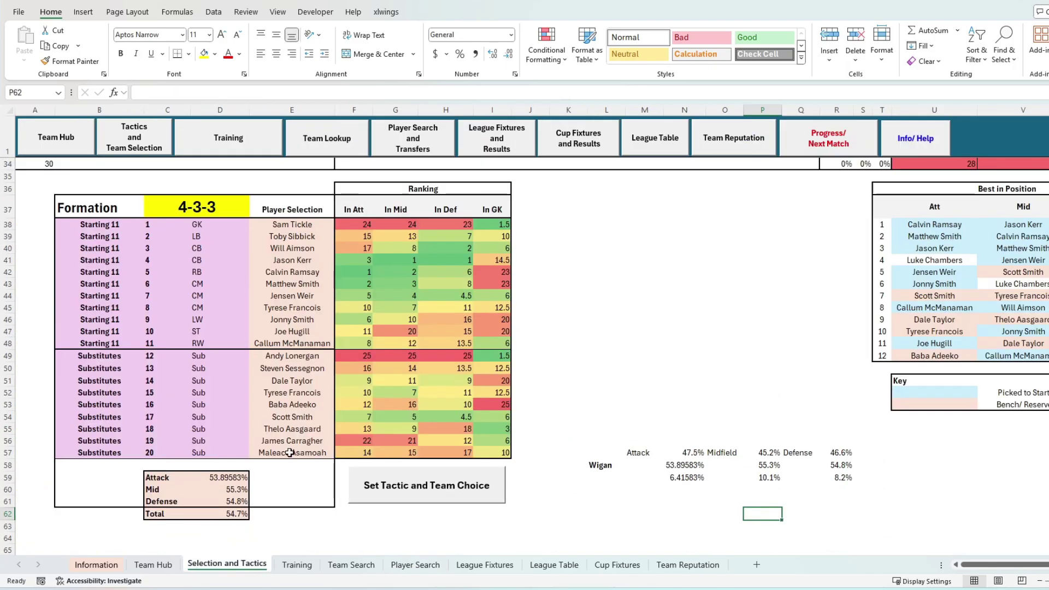
drag(236, 478, 232, 501)
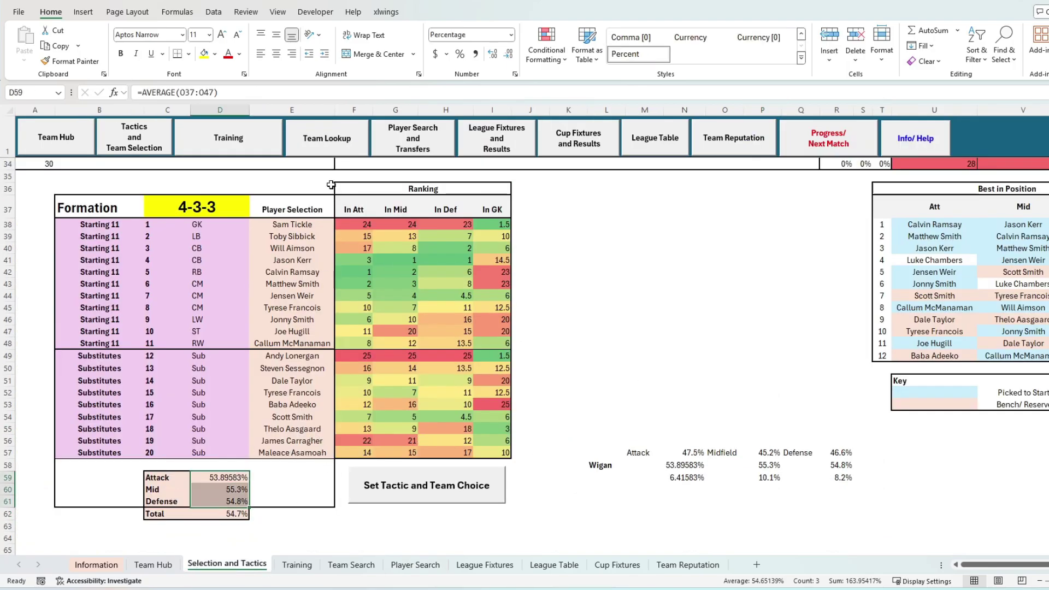
click(508, 53)
click(508, 53)
click(508, 53)
click(508, 53)
Step: Take the player in substitute spot 20 and enter Maleace Asamoah as the Sell Player on the Player Search sheet
click(308, 455)
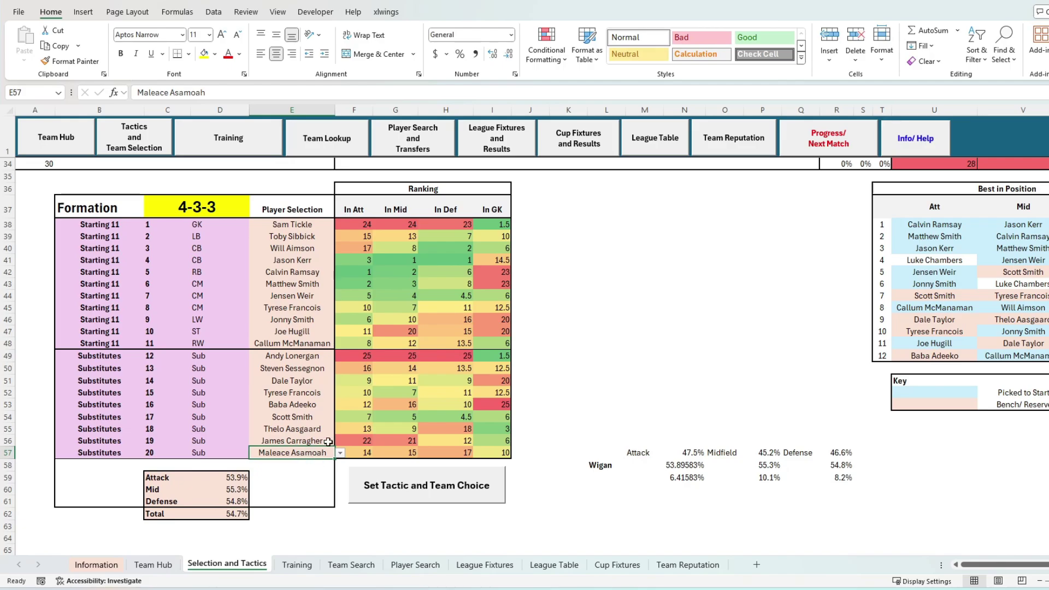
scroll(569, 397, up, 5)
scroll(570, 398, down, 7)
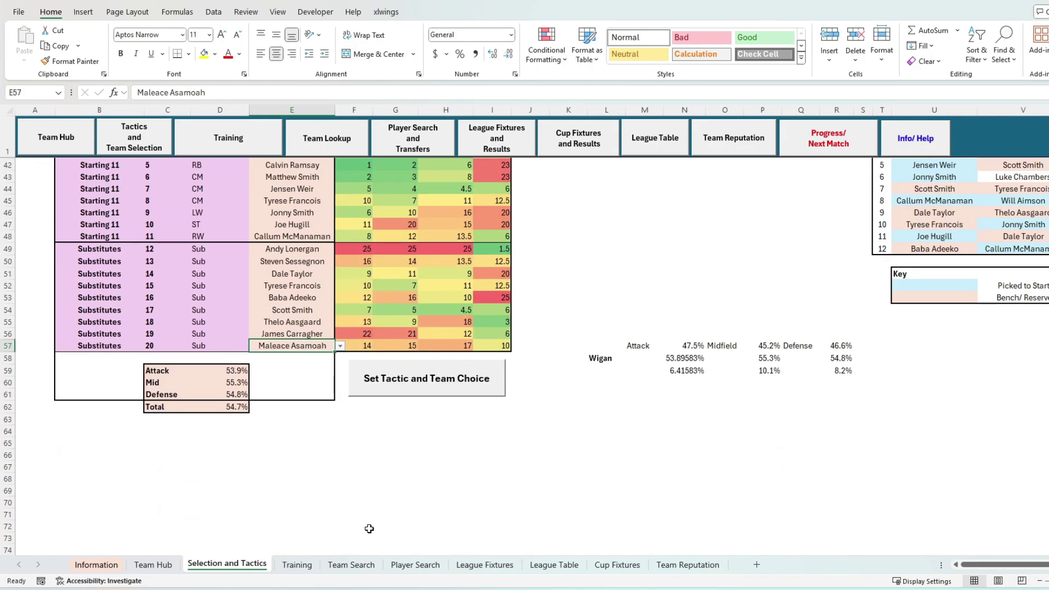
click(415, 564)
click(569, 204)
text(Maleace Asamoah)
key(Return)
Step: Filter the Value column of the player list to values less than or equal to 30,307,500
click(876, 238)
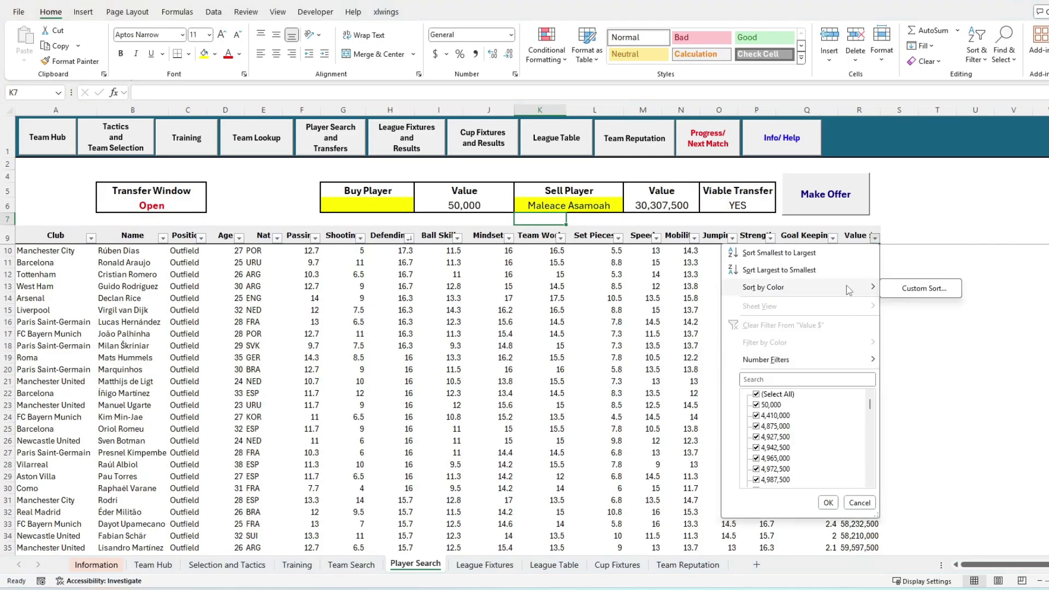
mouse_move(864, 359)
click(940, 414)
text(30,307,500)
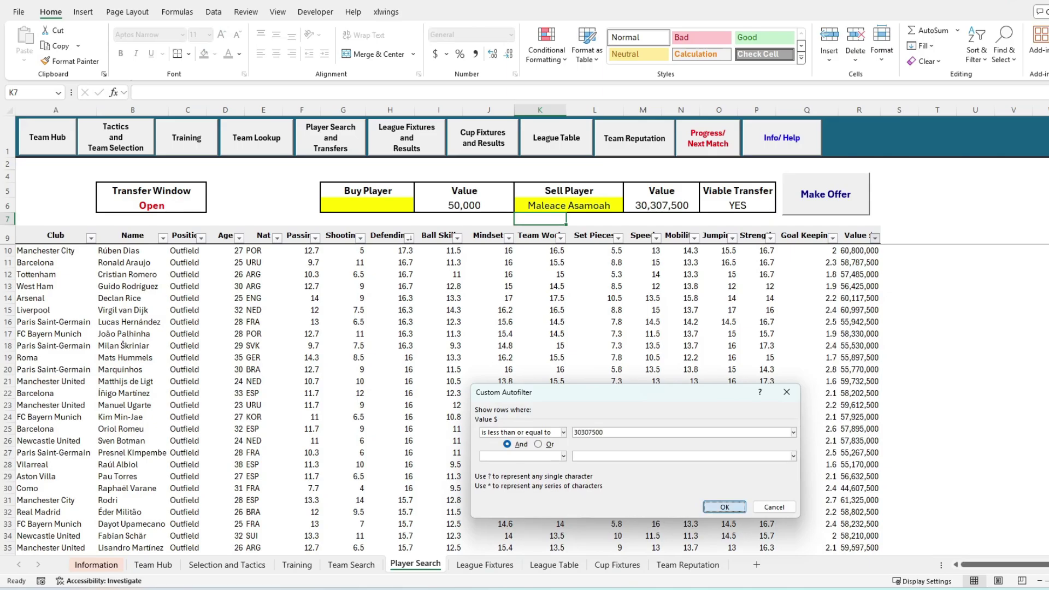
click(725, 508)
Step: Sort the filtered player list by Shooting from largest to smallest
click(361, 237)
mouse_move(342, 359)
click(358, 239)
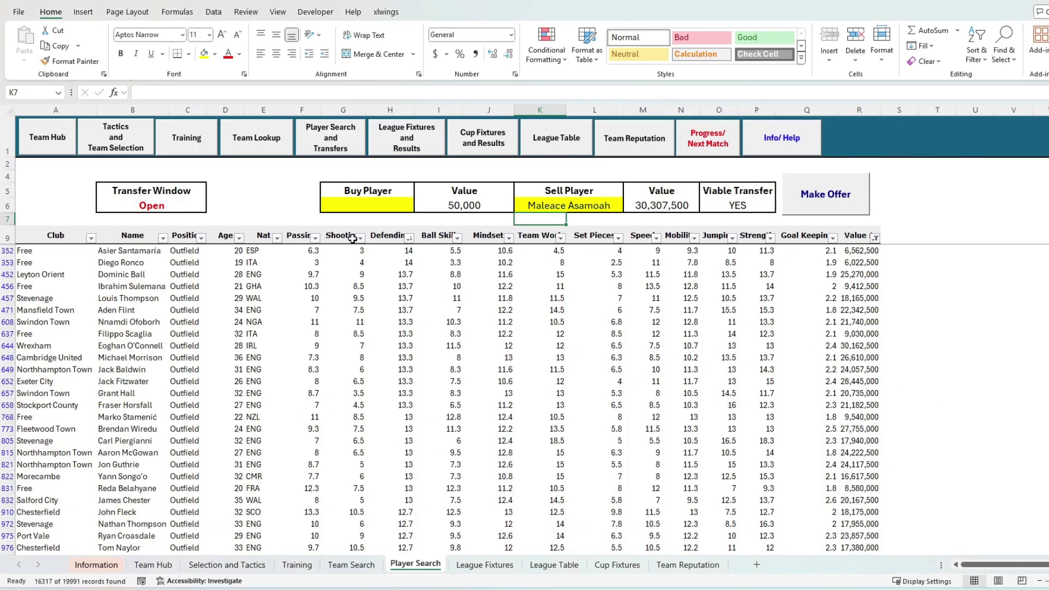
click(359, 238)
click(313, 271)
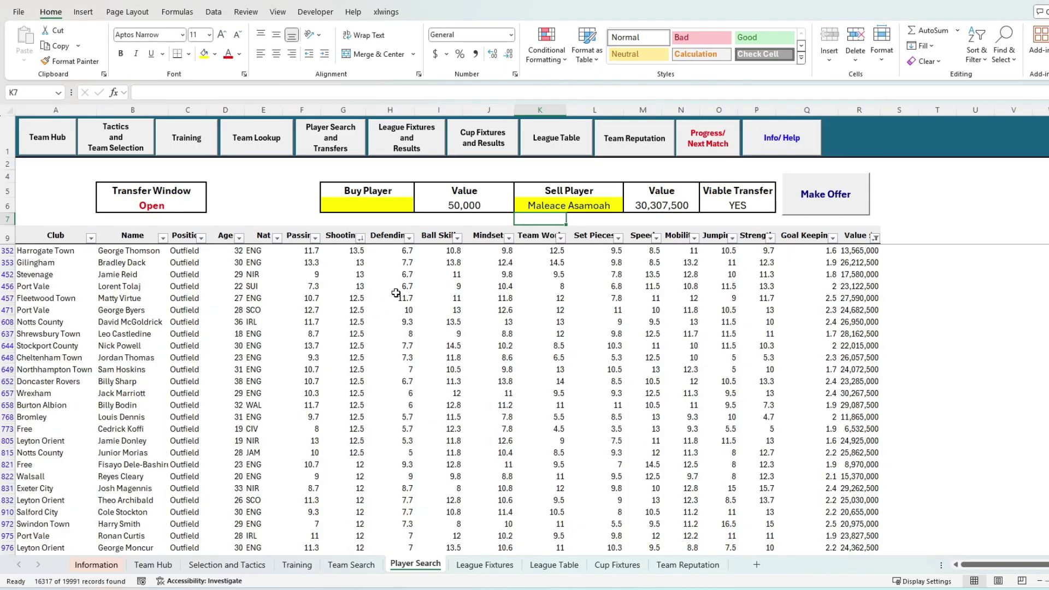
Step: Filter the Shooting column to values greater than or equal to 12
click(361, 239)
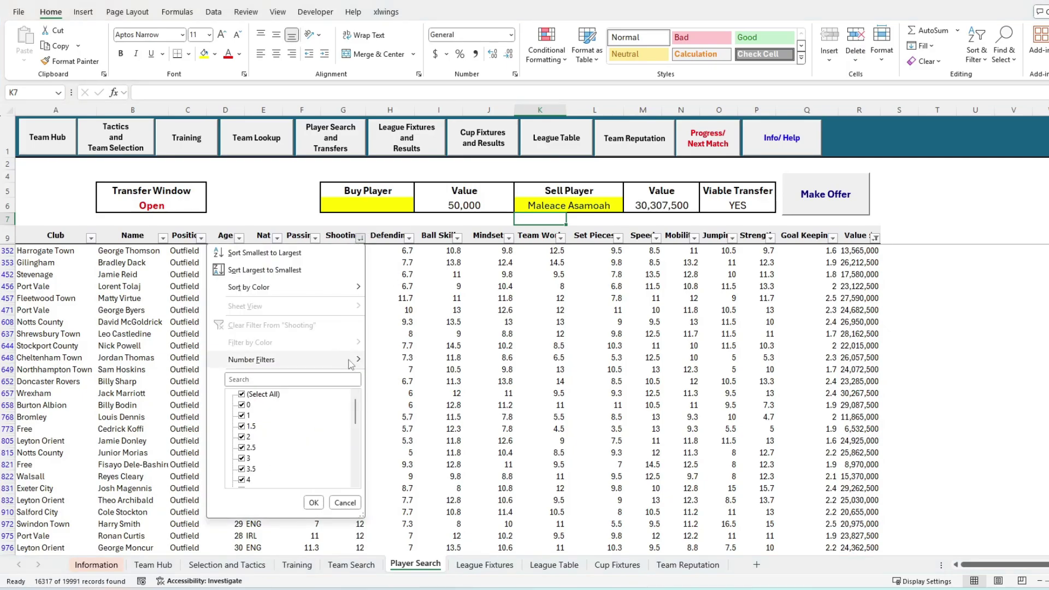
mouse_move(344, 359)
click(417, 414)
text(12)
click(725, 508)
Step: Sort the remaining players by Speed from largest to smallest
click(390, 286)
click(310, 250)
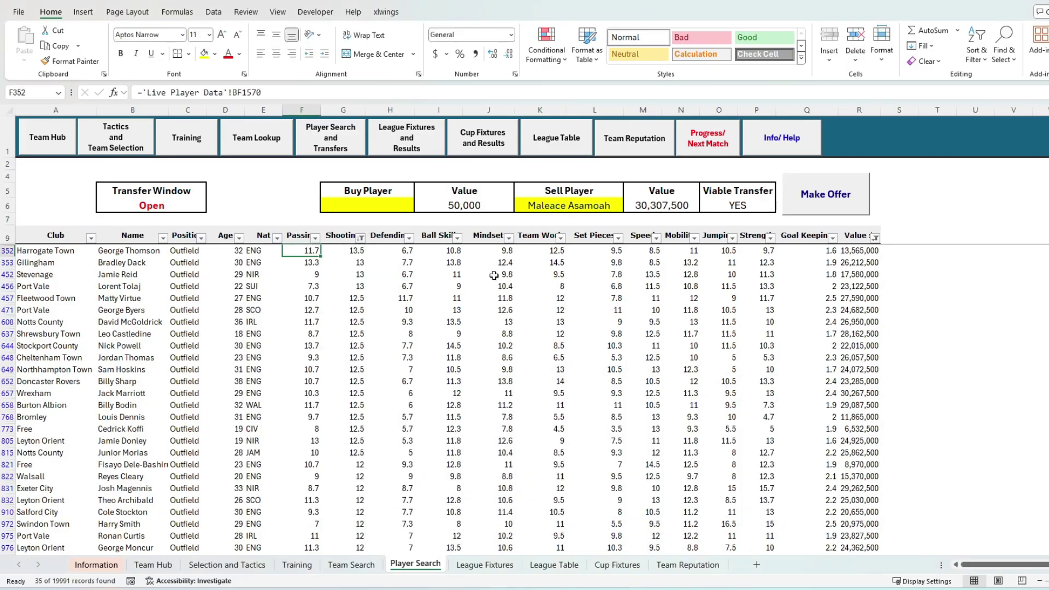
click(657, 237)
click(574, 274)
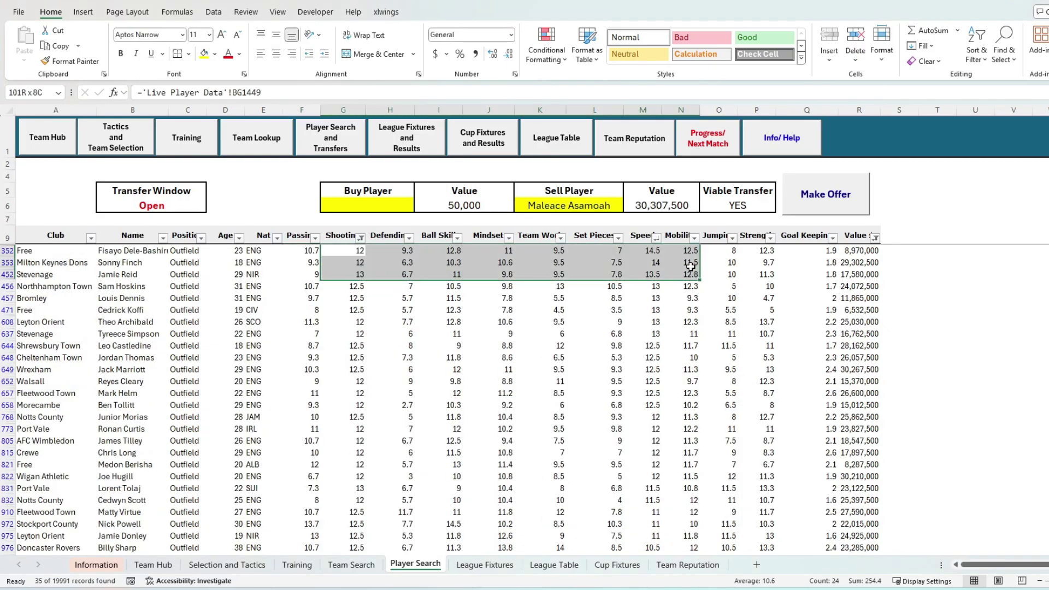
Step: Total the first listed player's attributes in T352 with the formula =SUM(F352:P352)
click(920, 250)
text(=sum(F352:P352_)
key(Return)
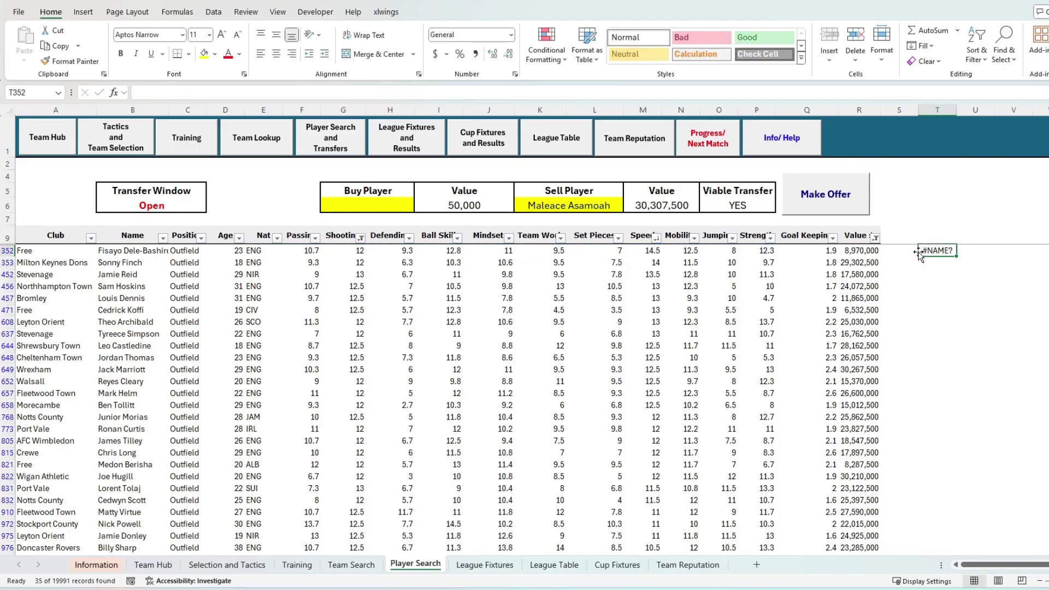
click(210, 92)
key(BackSpace)
key(Return)
Step: Copy the attribute total formula from T352 into the visible rows of column T down to T773
key(Up)
key(ctrl+c)
key(Down)
key(ctrl+v)
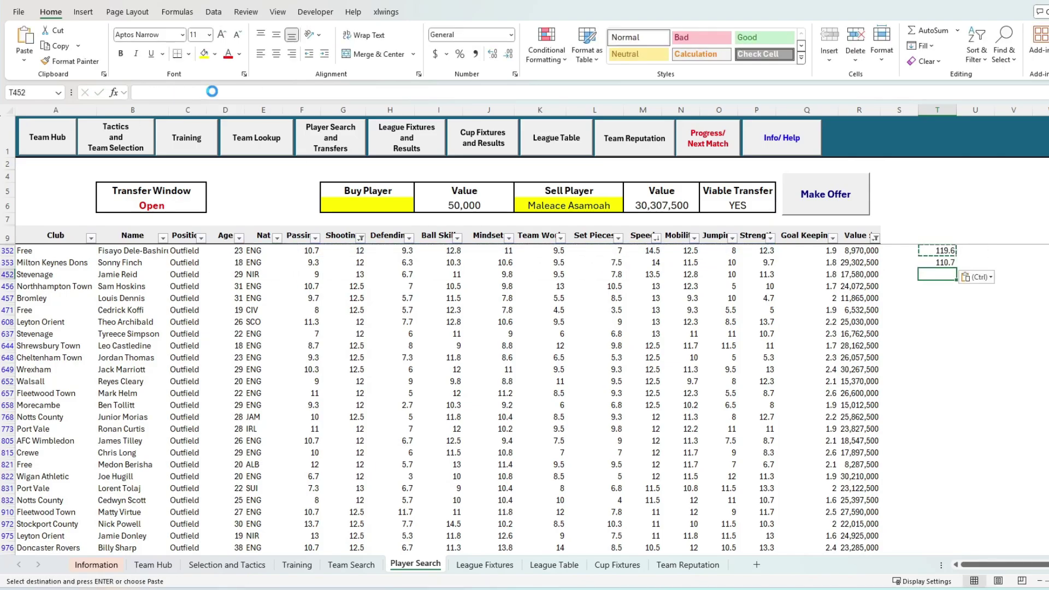
key(Down)
key(ctrl+v)
key(Down)
key(ctrl+v)
key(Down)
key(ctrl+v)
key(Down)
key(ctrl+v)
key(Down)
key(ctrl+v)
key(Down)
key(ctrl+v)
key(Down)
key(ctrl+v)
key(Down)
key(ctrl+v)
key(Down)
key(ctrl+v)
key(Down)
key(ctrl+v)
key(Down)
key(ctrl+v)
key(Down)
key(ctrl+v)
key(Down)
key(ctrl+v)
key(Down)
key(ctrl+v)
Step: Compare the players' attribute totals in column T and check the ranges their SUM formulas refer to
key(F2)
key(Escape)
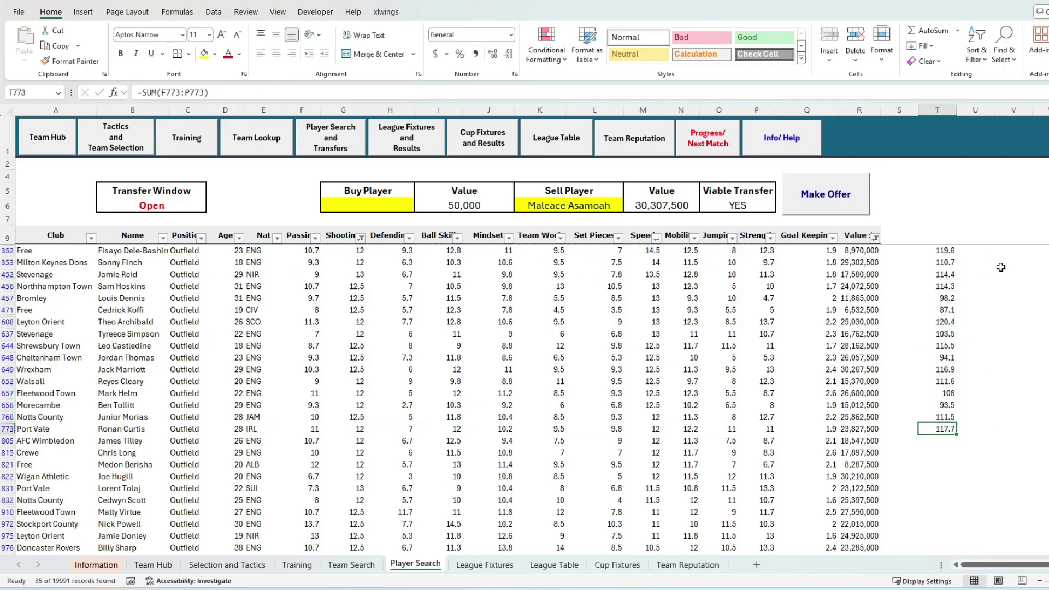
key(F2)
key(Escape)
key(Up)
key(Up)
key(Up)
key(Up)
key(Up)
key(Up)
key(Up)
key(Up)
key(Up)
key(Up)
key(Up)
key(Up)
key(Up)
key(Up)
key(Up)
key(F2)
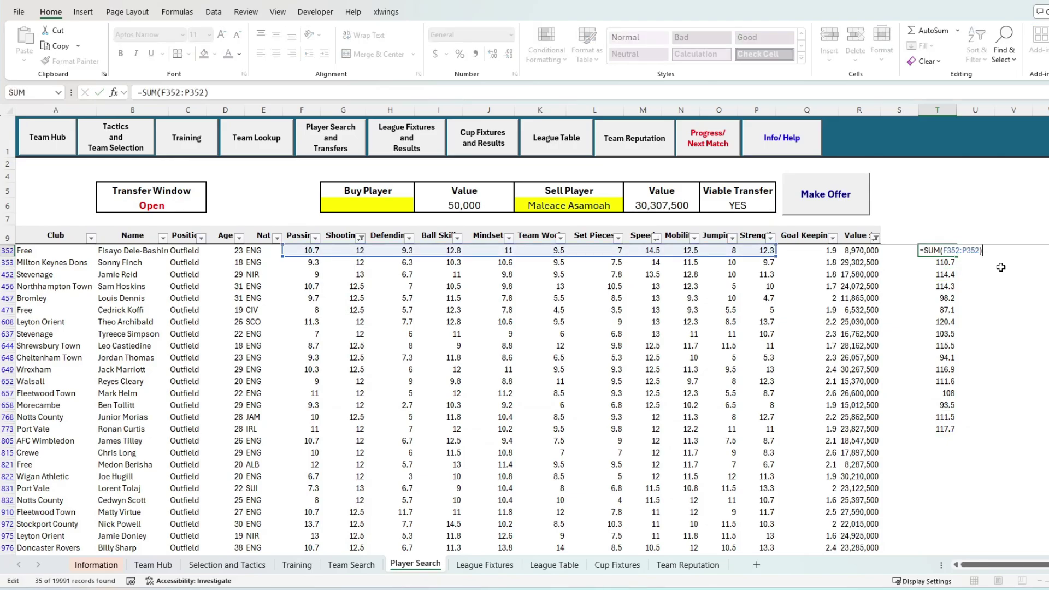
key(Escape)
key(Down)
key(Down)
key(Down)
key(Down)
key(Down)
key(Down)
key(Down)
key(Down)
key(Down)
key(Up)
key(F2)
key(Escape)
Step: Choose Fisayo Dele-Bashiru as the Buy Player and make the transfer offer in exchange for Maleace Asamoah
click(123, 246)
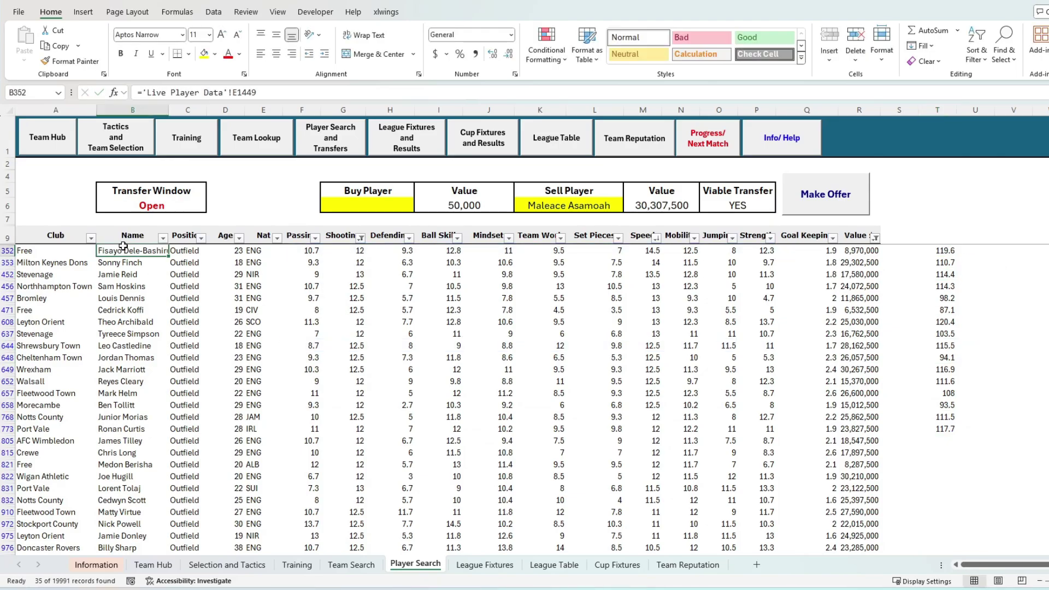
click(365, 203)
text(bas)
click(367, 232)
click(757, 298)
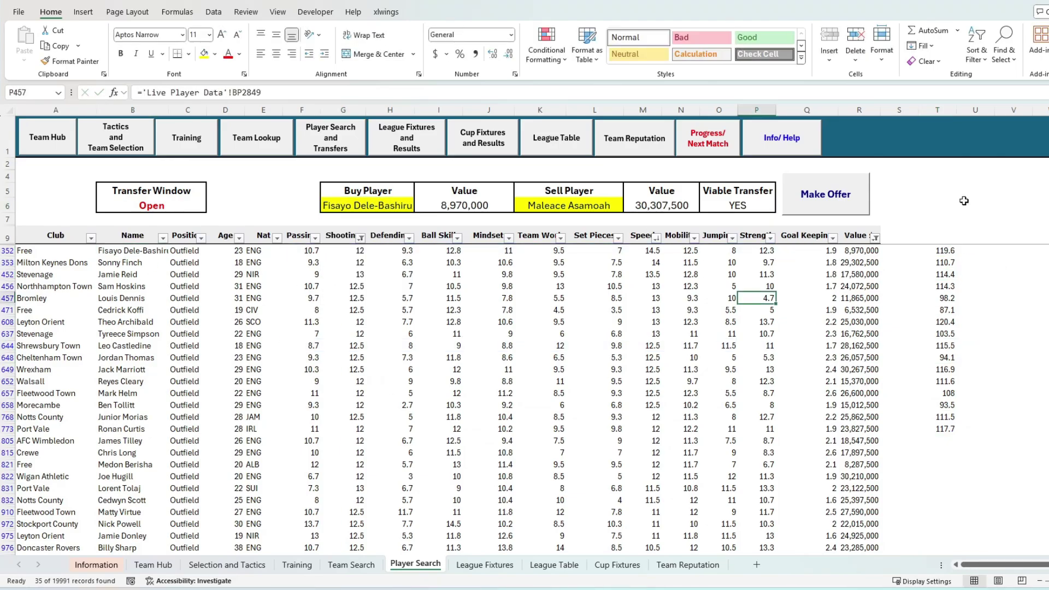
click(845, 199)
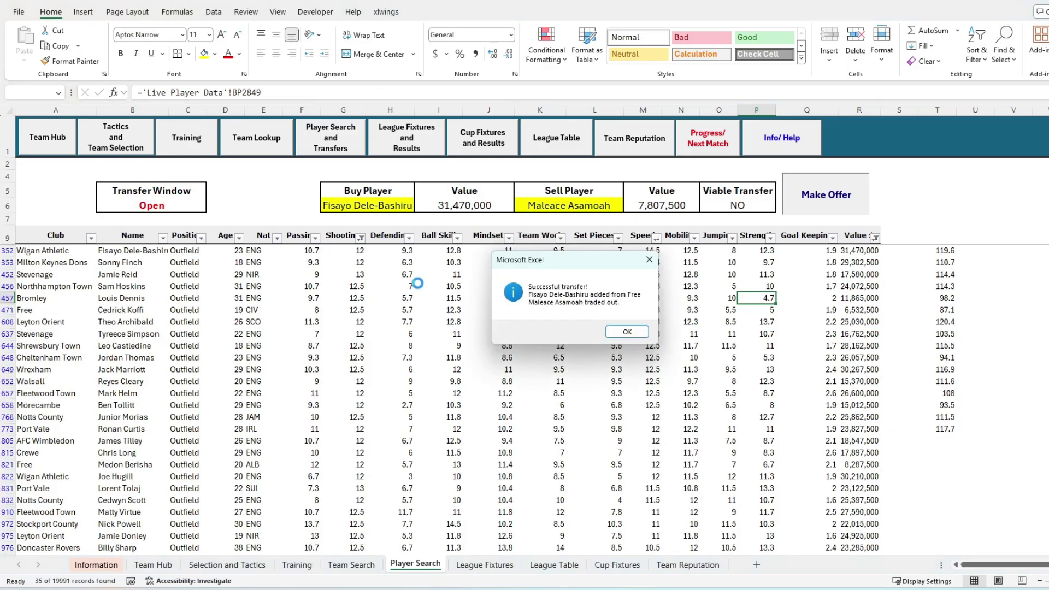
click(631, 330)
Step: On the Selection and Tactics sheet, replace Maleace Asamoah in substitute spot 20 with Fisayo Dele-Bashiru
click(227, 564)
click(340, 417)
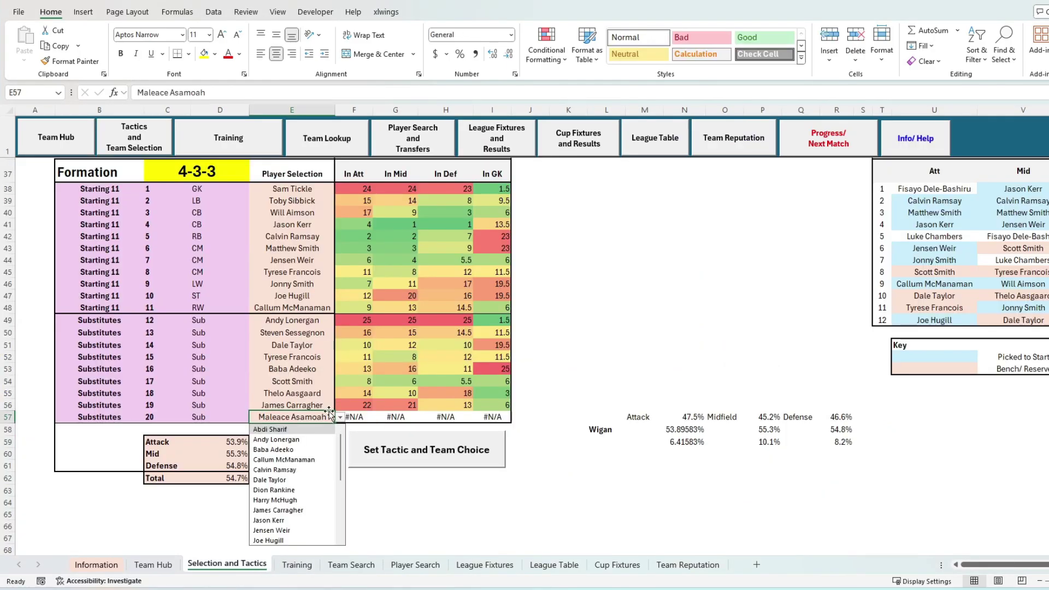
click(283, 439)
Step: Swap the striker and substitute 20 so Fisayo Dele-Bashiru starts as ST and Joe Hugill is on the bench
click(320, 308)
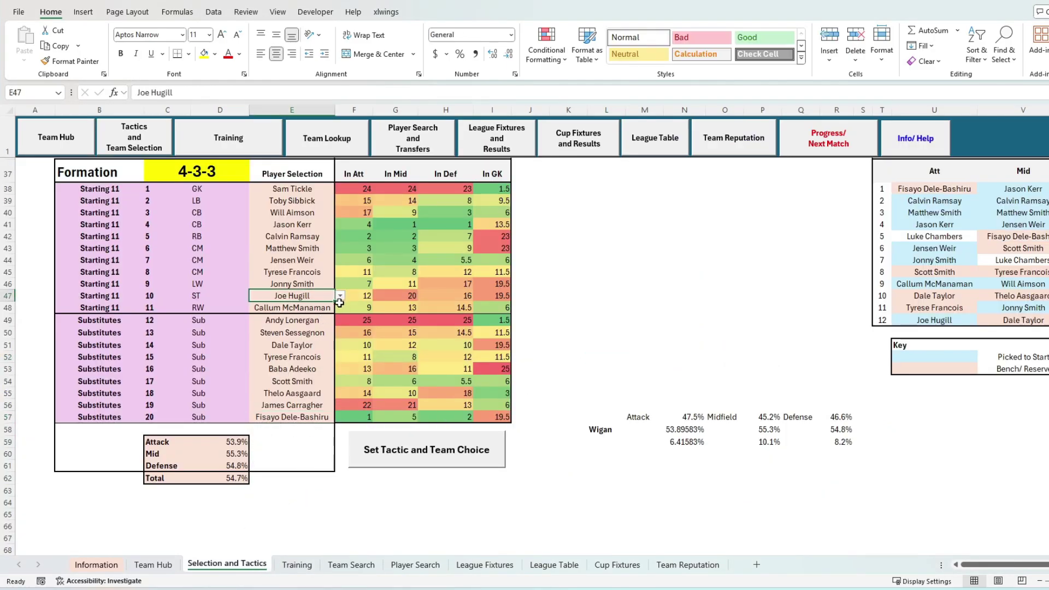
click(340, 308)
click(289, 409)
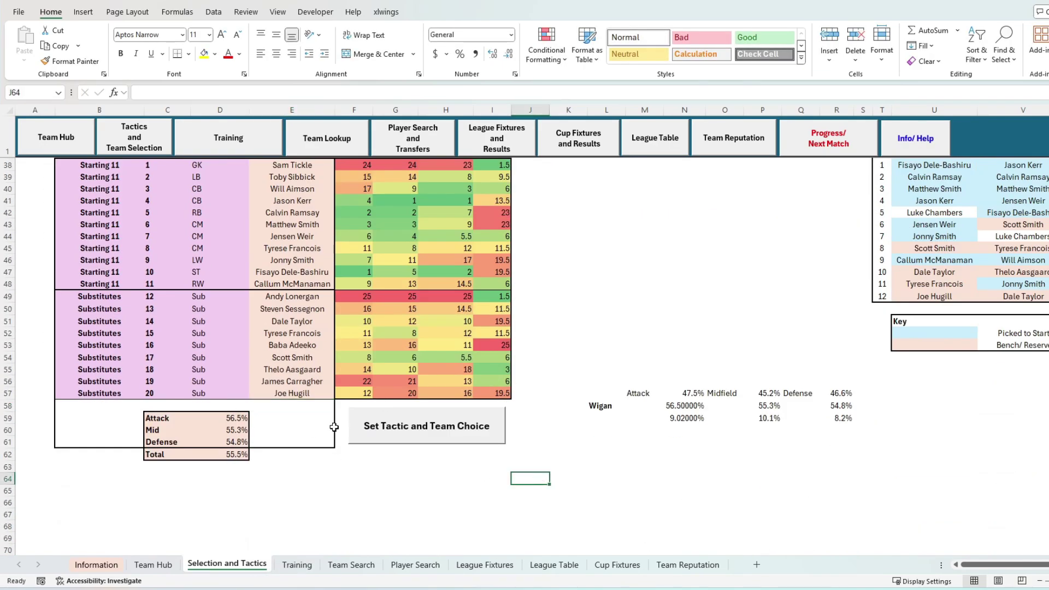
click(235, 454)
Step: Check the lineup on the Team Hub, then progress the game through the next match and acknowledge the division results
click(176, 567)
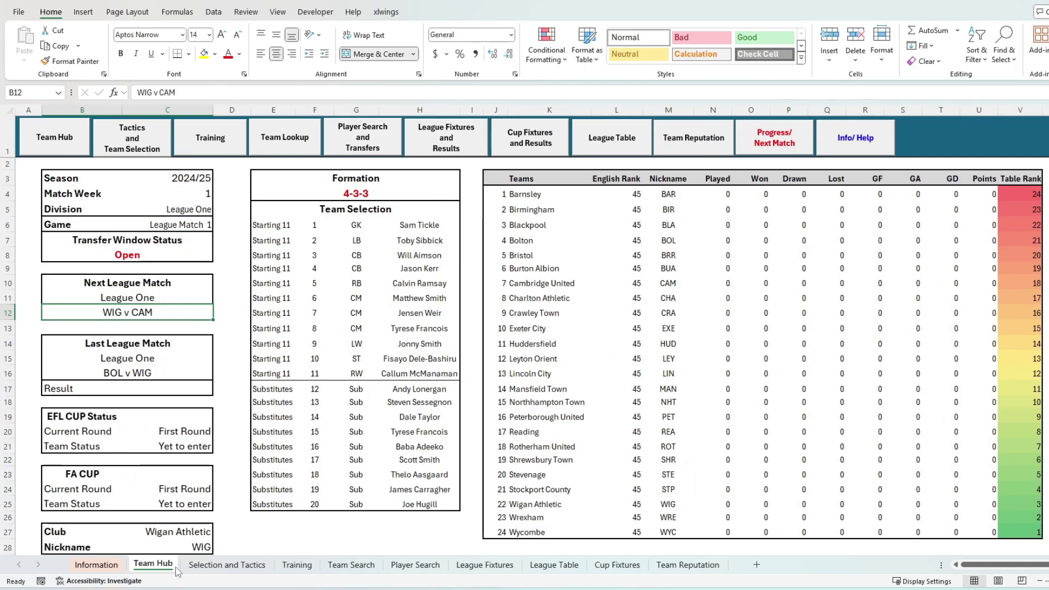
click(765, 153)
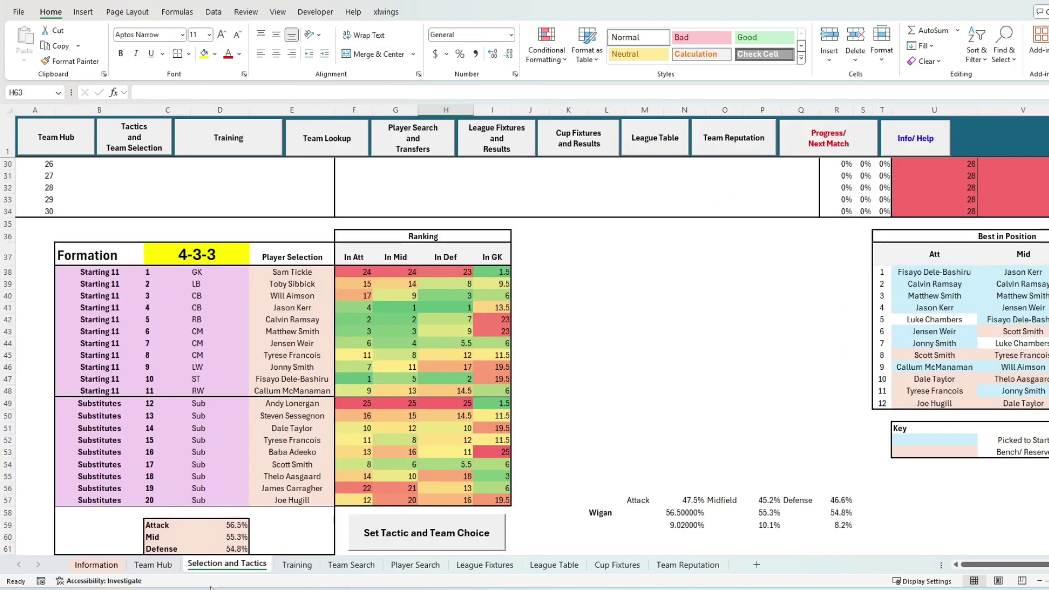
scroll(632, 375, up, 9)
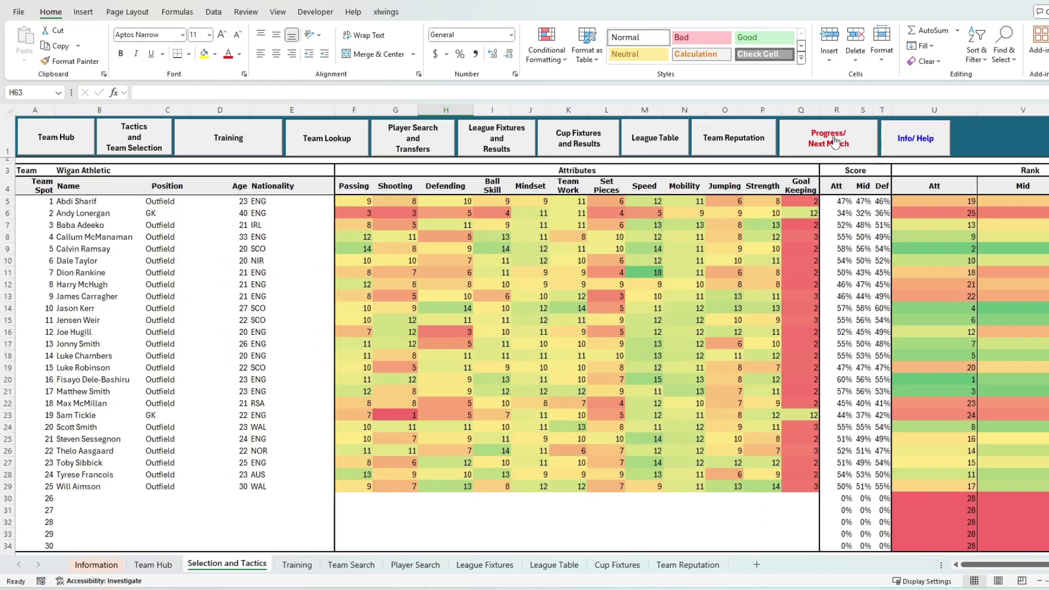
click(835, 141)
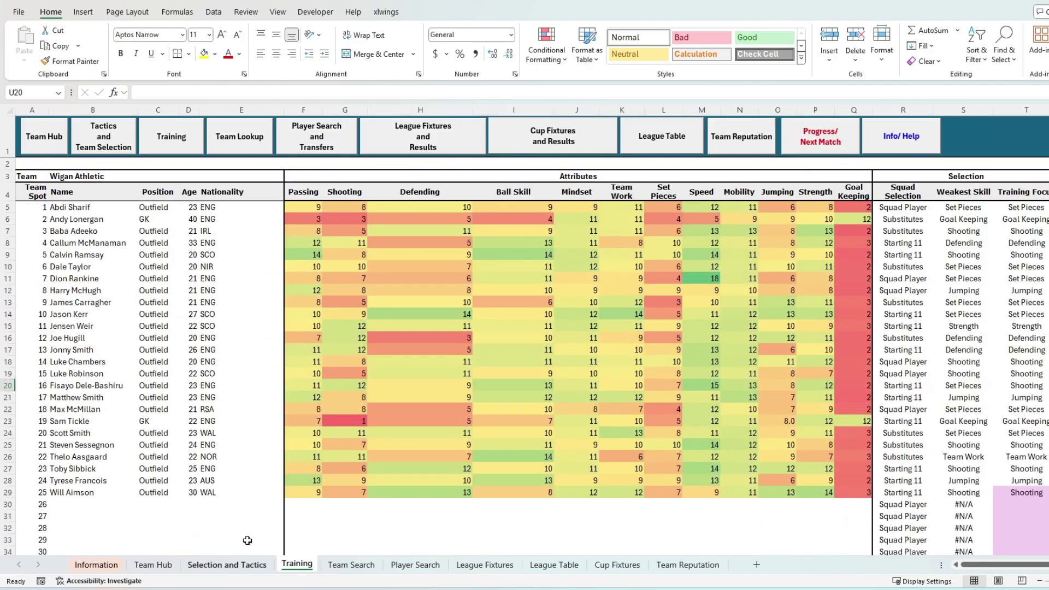
click(829, 135)
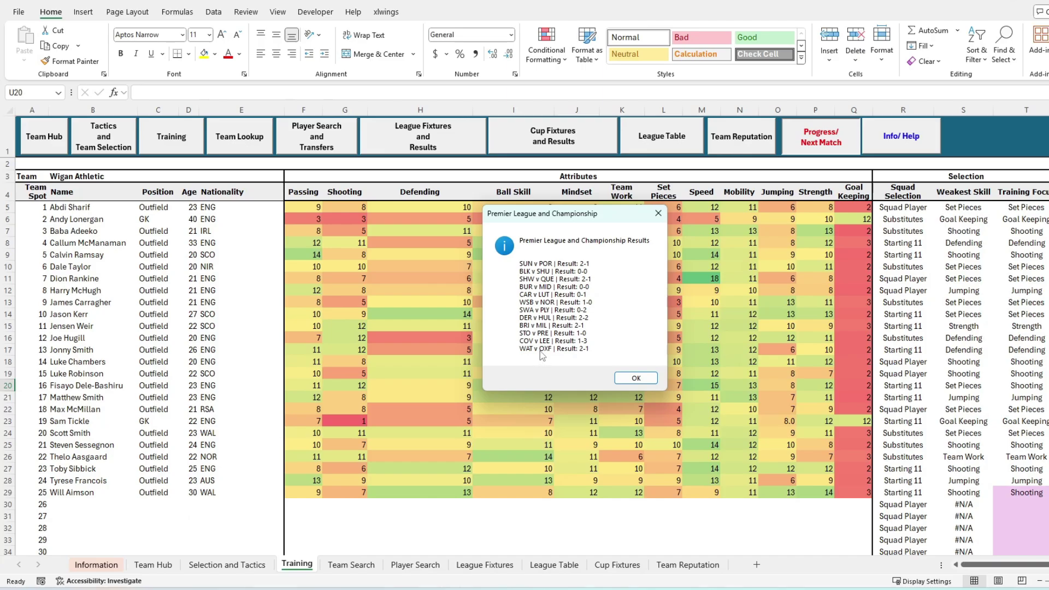
click(633, 377)
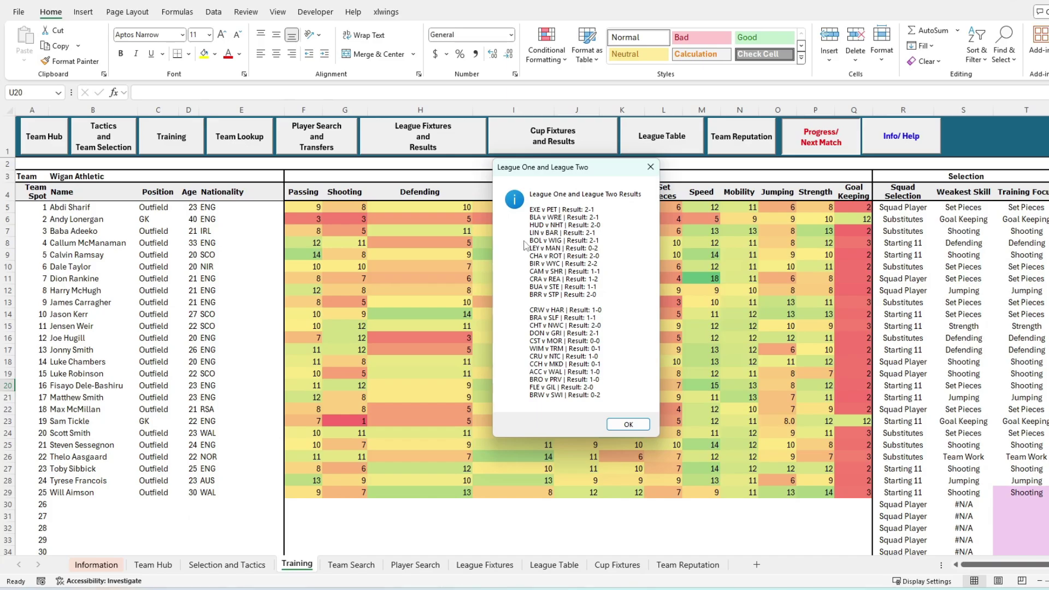
click(628, 424)
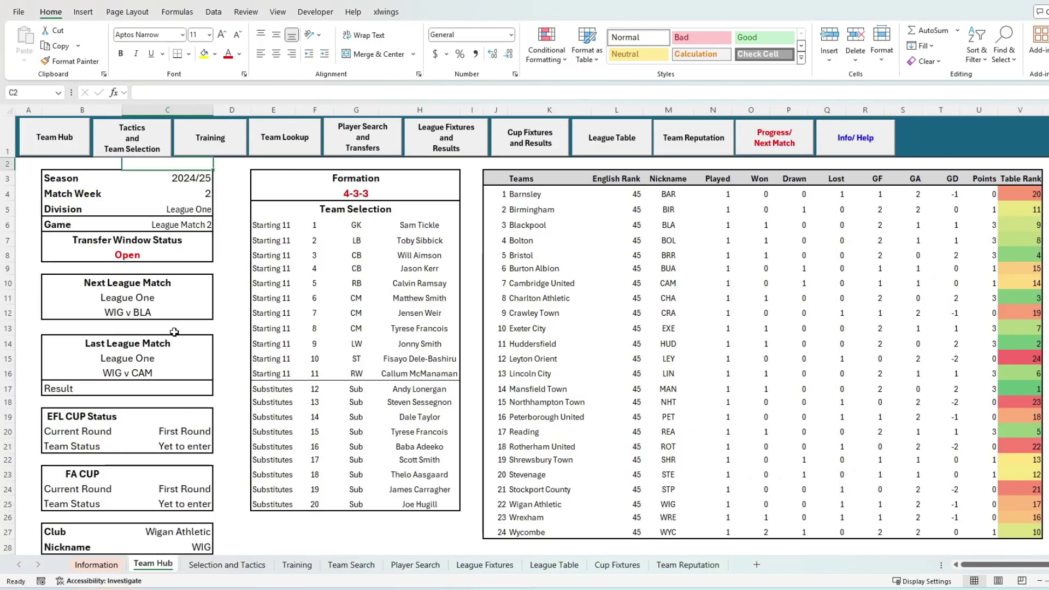
Step: Review the next and last league match entries on the Team Hub
scroll(227, 361, down, 2)
scroll(227, 360, up, 2)
drag(191, 385, 137, 312)
click(107, 297)
click(109, 358)
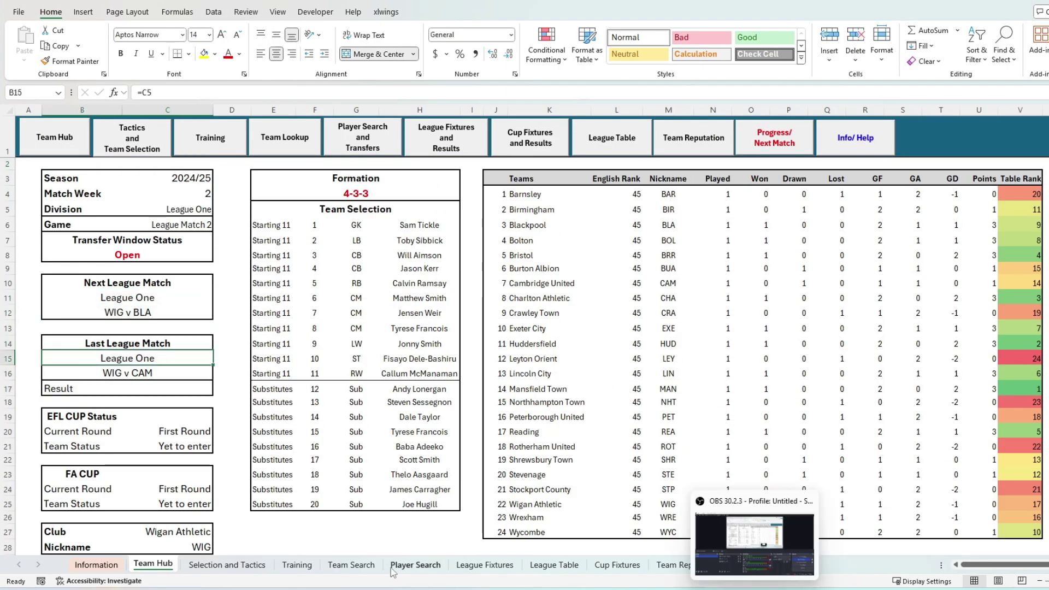
Step: Progress the game through further matches from the Team Hub, acknowledging each set of results
click(773, 134)
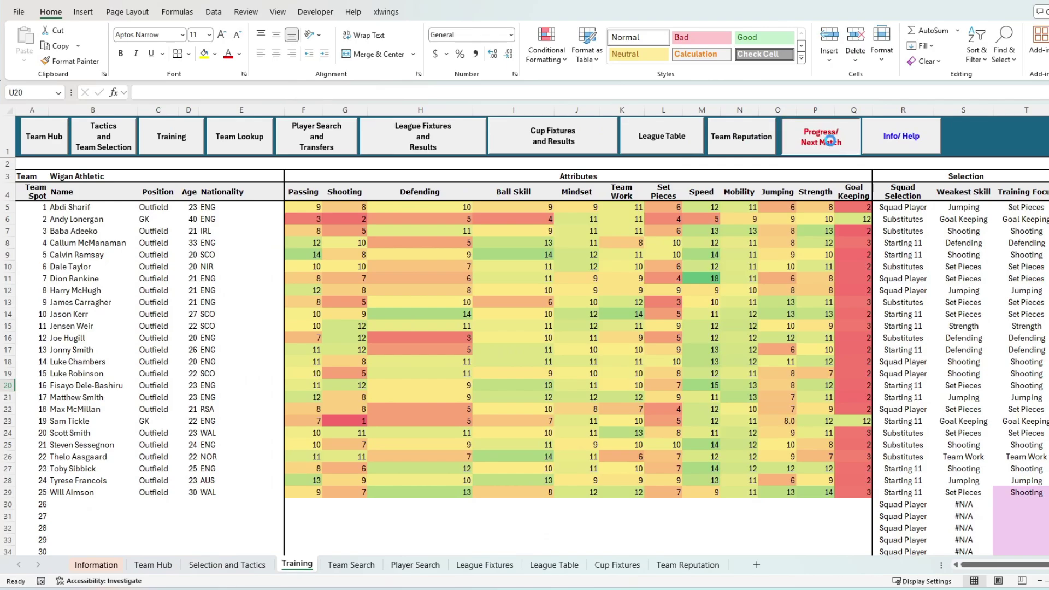
key(Return)
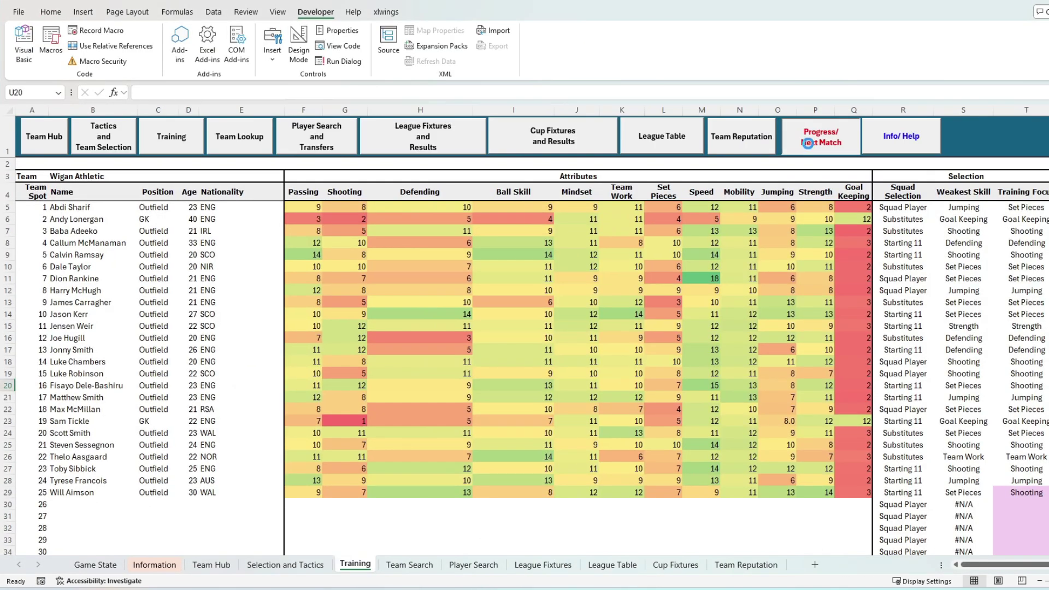
key(Return)
key(Return)
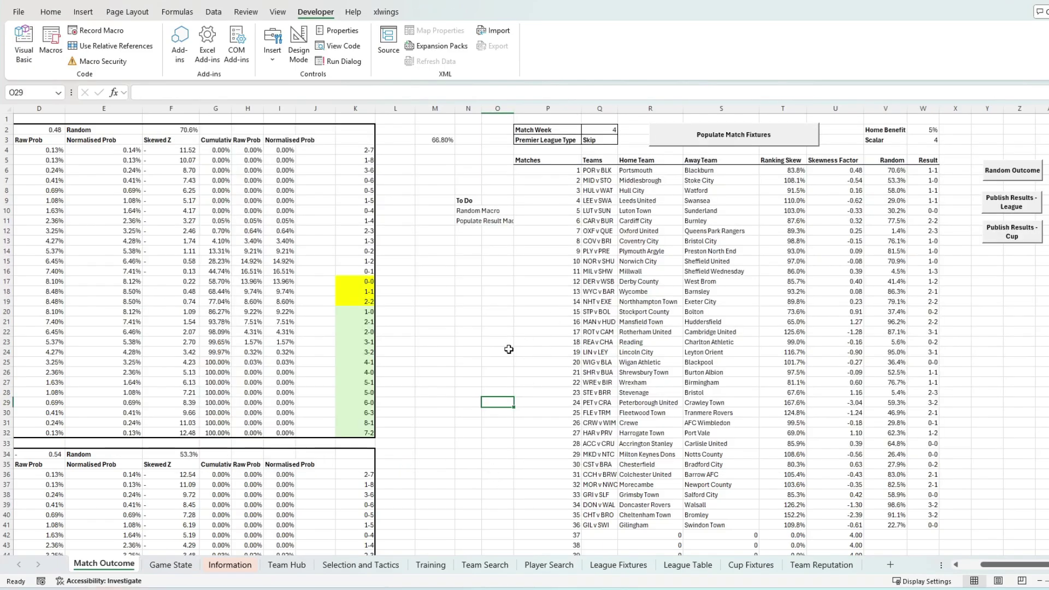
Step: Examine the first fixture's possible scorelines in K4:K32 and its skewness factor in D2 on the Match Outcome sheet
click(509, 349)
scroll(109, 257, left, 3)
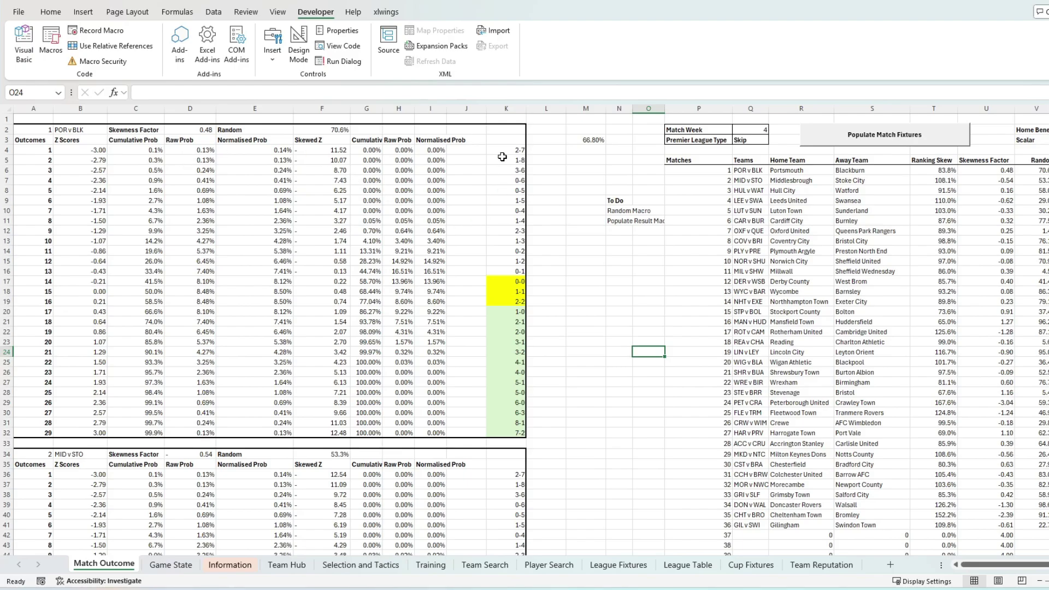
drag(503, 157, 504, 432)
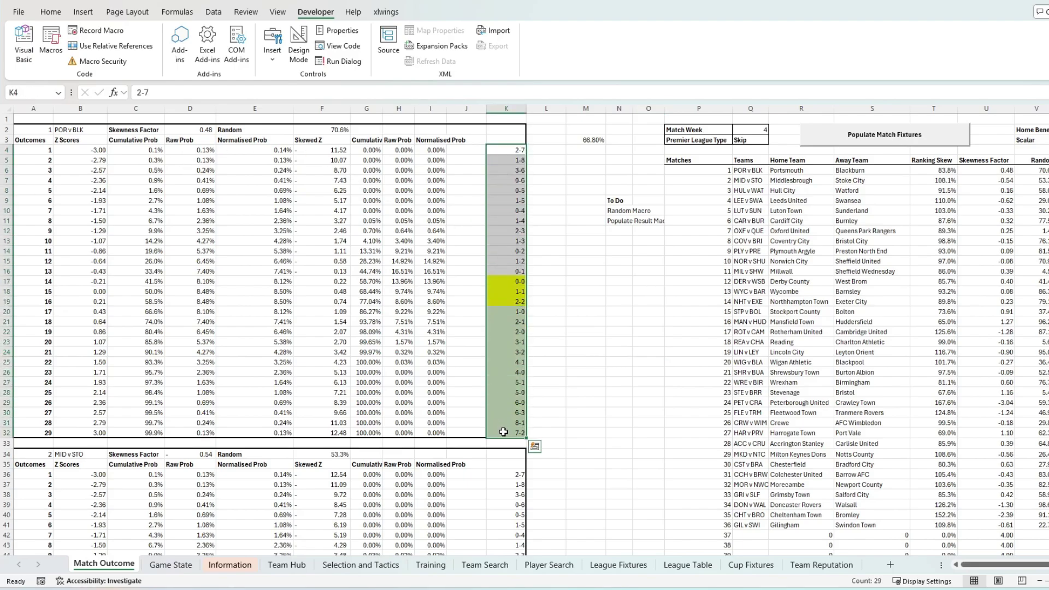
click(190, 129)
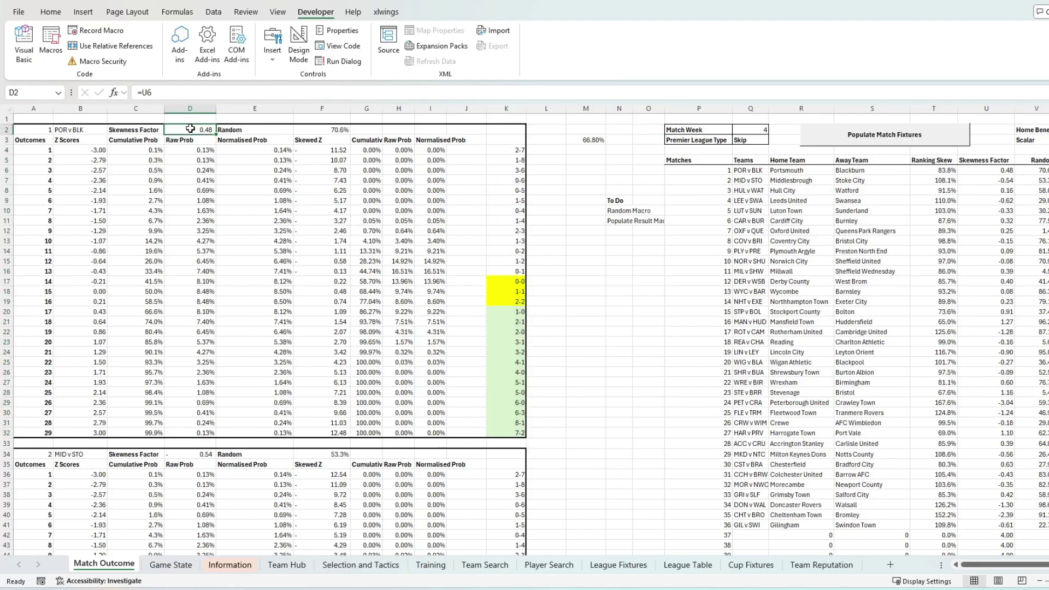
Step: Change the lower Cumulative Prob chart to plot the skewed Raw Prob values in column H on the Match Outcome sheet
click(255, 253)
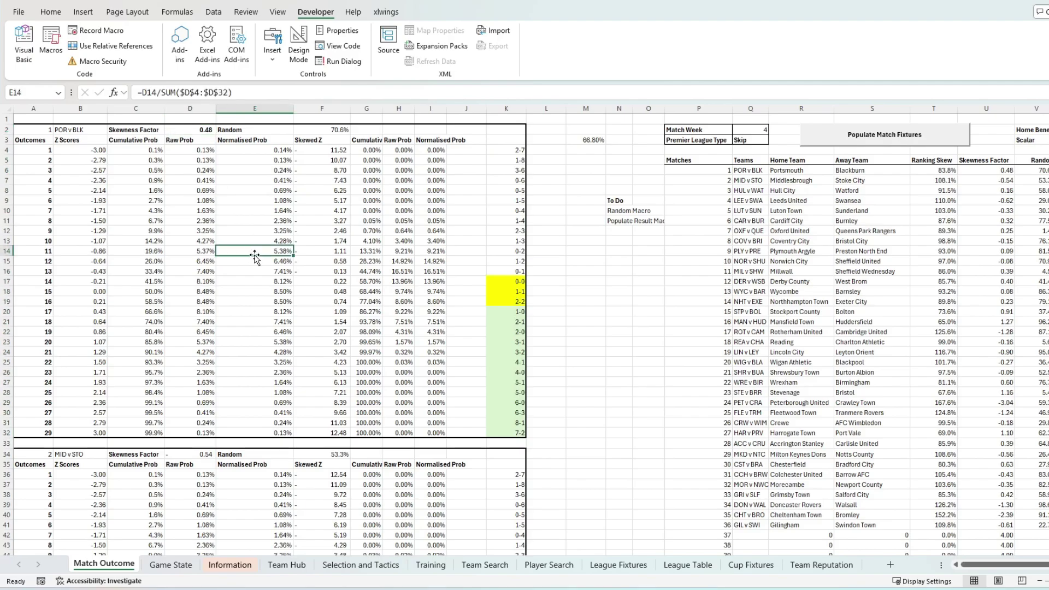
click(148, 190)
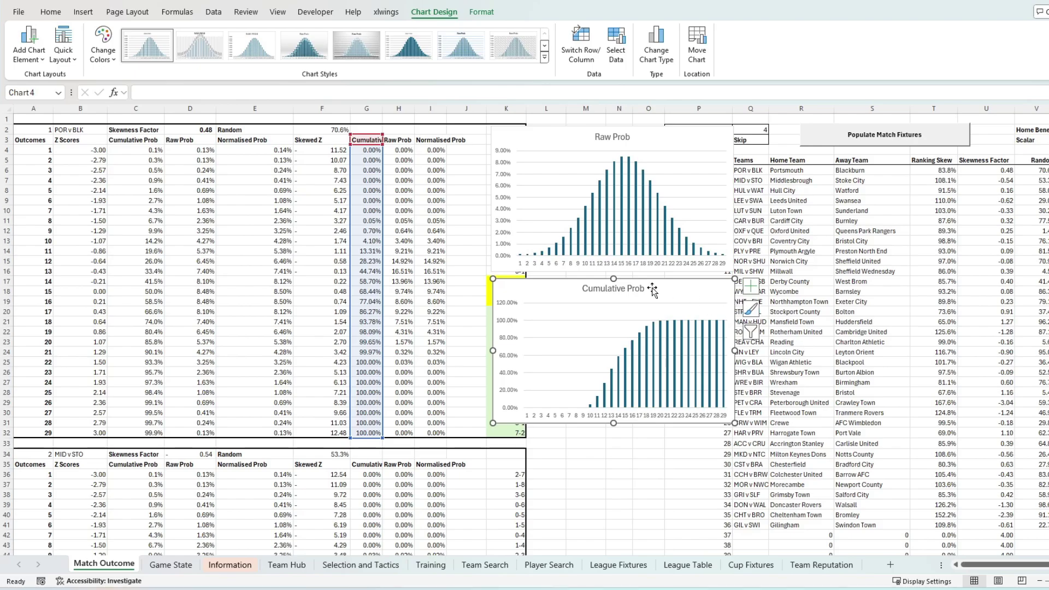
click(654, 164)
click(613, 362)
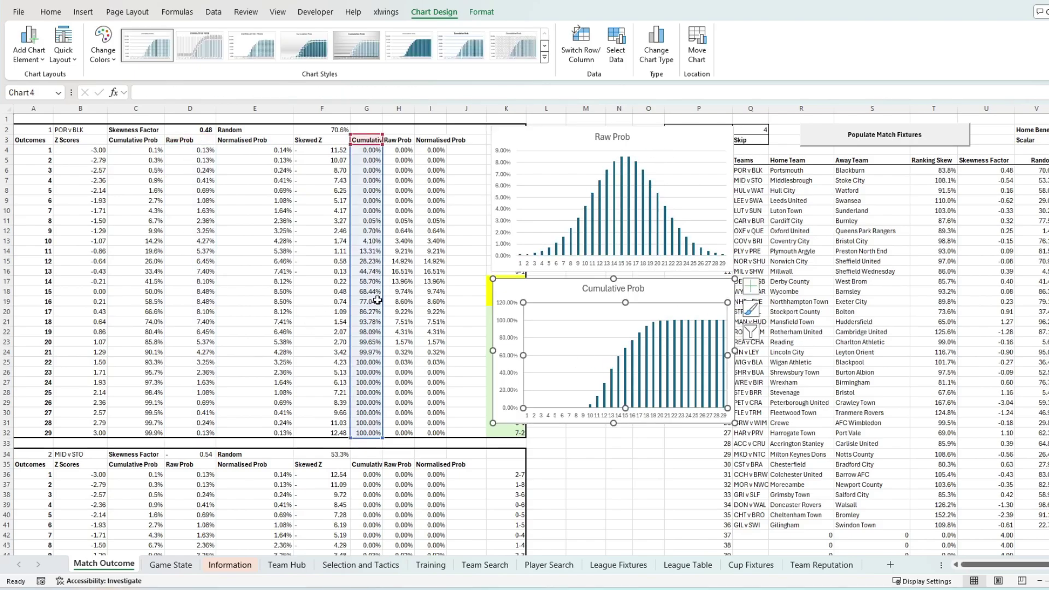
drag(384, 304, 416, 304)
click(649, 484)
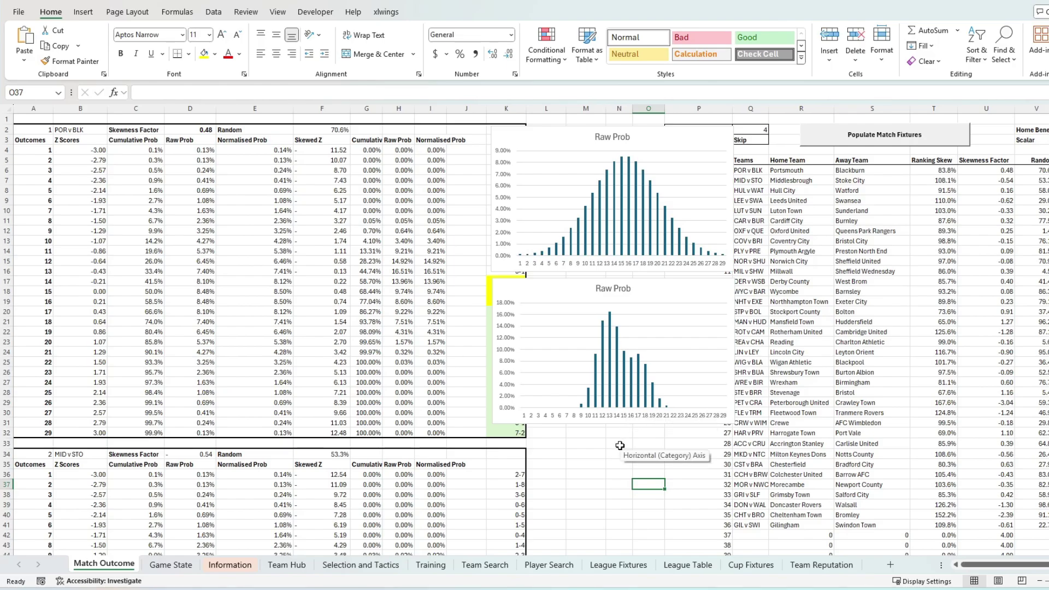
Step: Duplicate the upper Raw Prob chart, place the copy beside it and plot column C's Cumulative Prob values in the copy
click(698, 140)
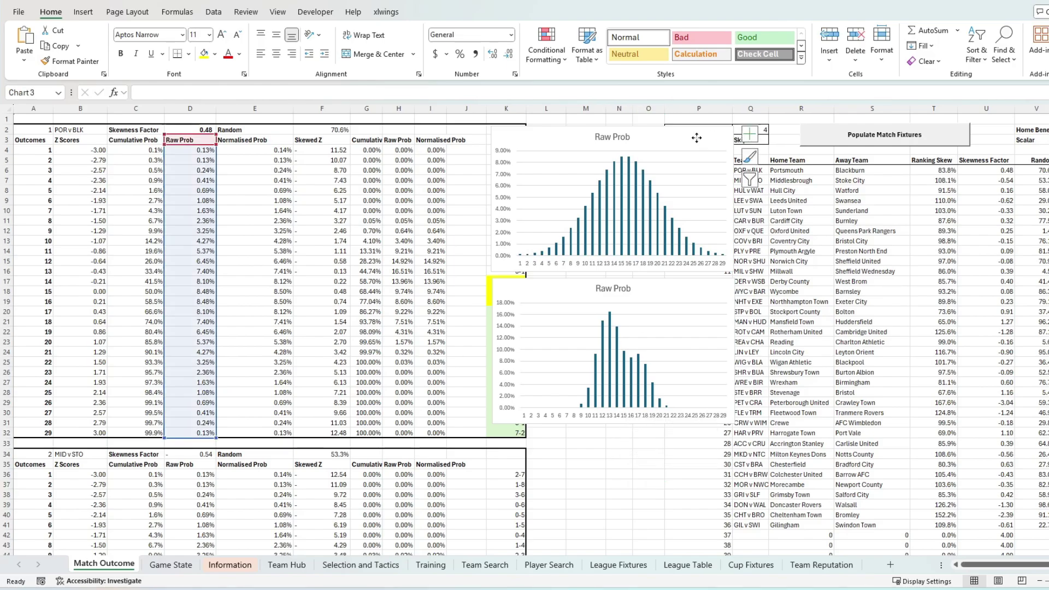
click(731, 282)
click(705, 141)
key(ctrl+c)
click(851, 231)
key(ctrl+v)
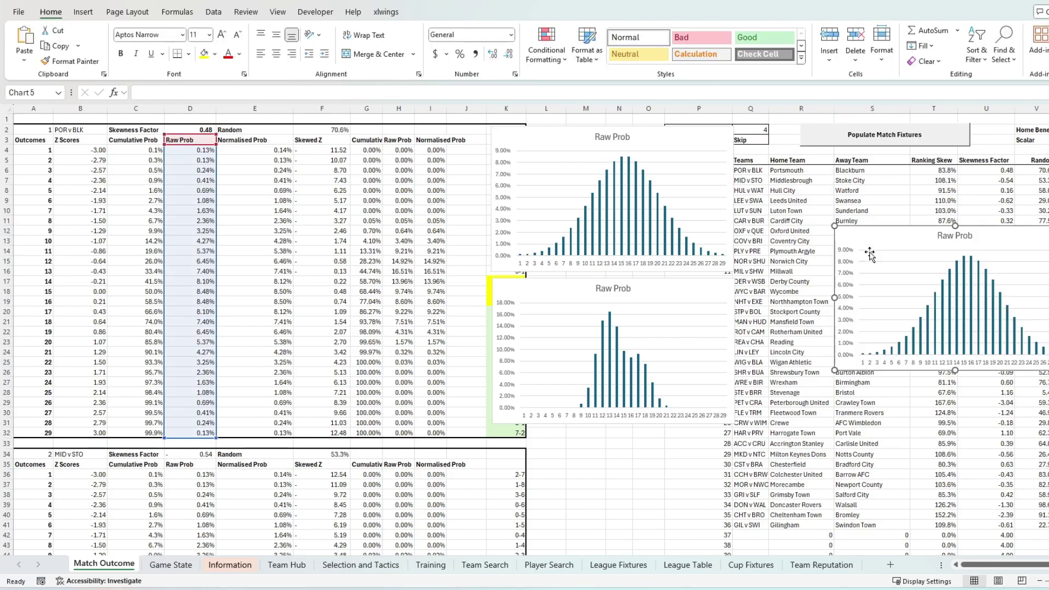
drag(933, 243, 849, 140)
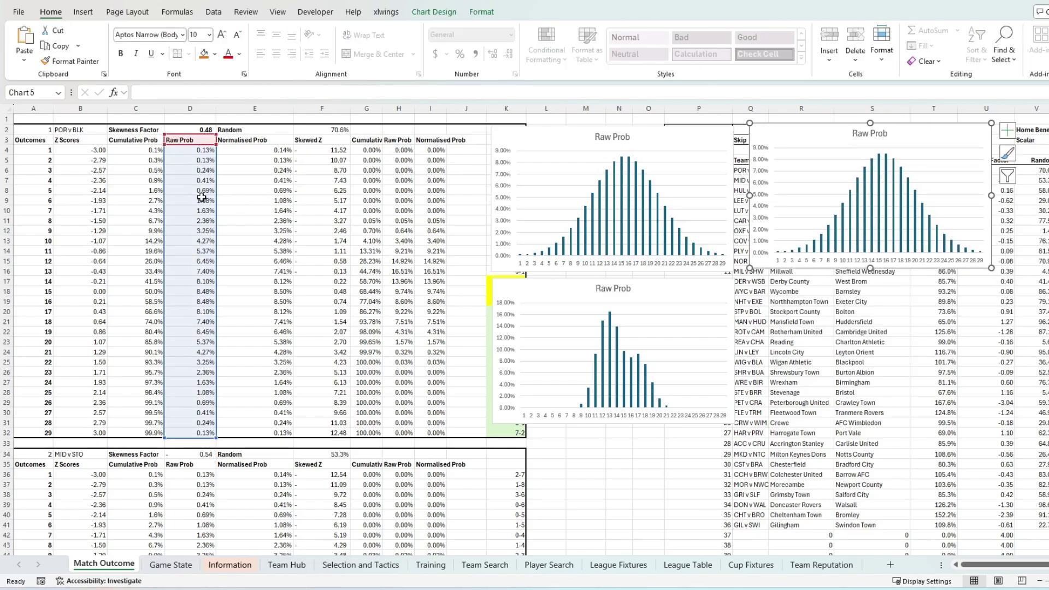
drag(202, 197, 159, 203)
Step: Duplicate the lower skewed Raw Prob chart and place the copy directly beneath the Cumulative Prob chart
click(721, 287)
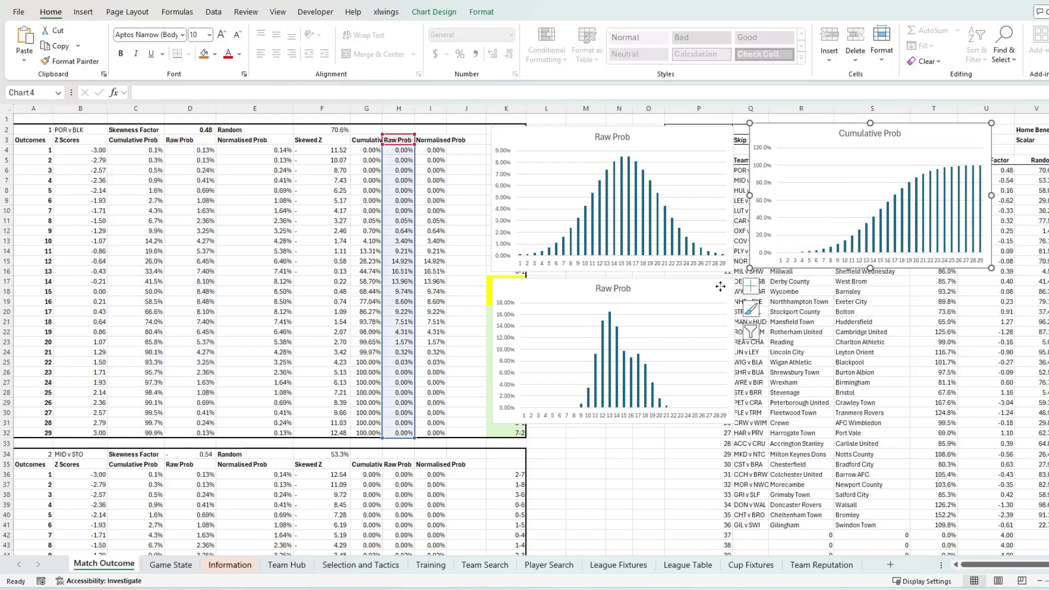
key(ctrl+c)
click(929, 332)
key(ctrl+v)
drag(984, 355, 801, 292)
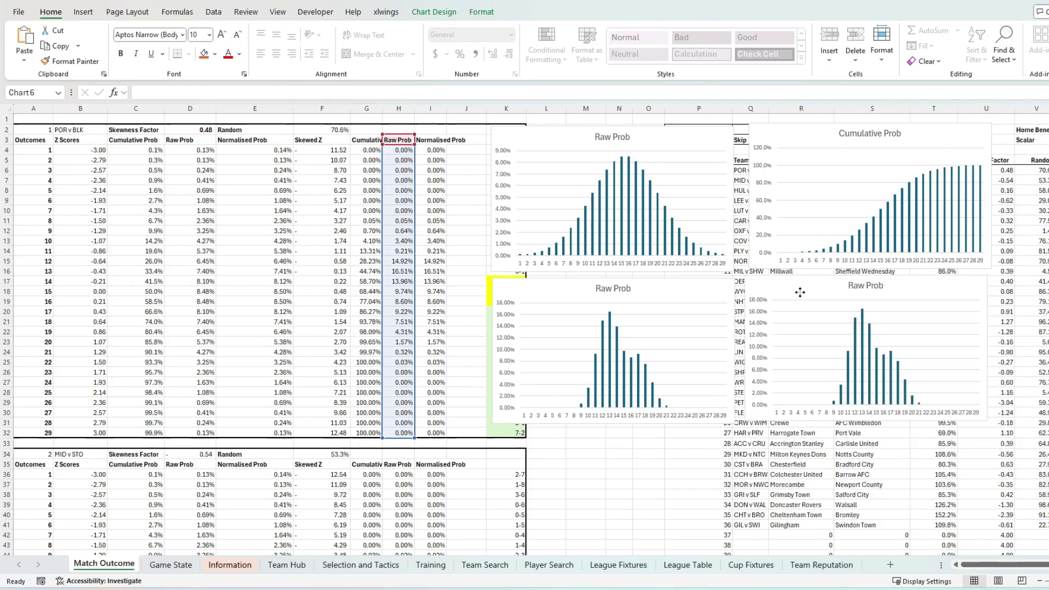
key(Escape)
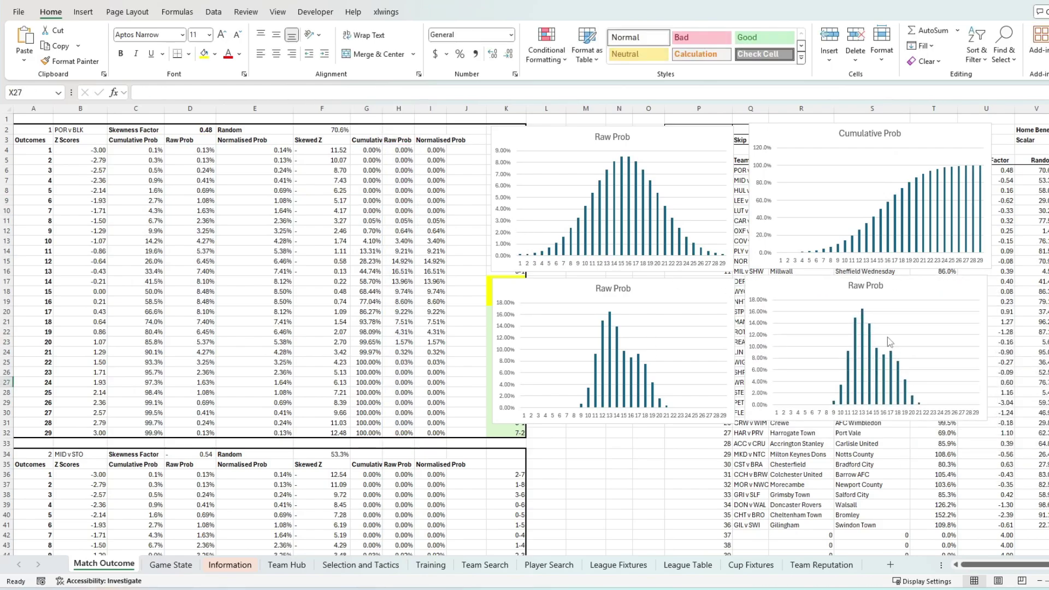
Step: Switch the copied lower chart's data series from column H to the skewed cumulative probabilities in column G
click(890, 341)
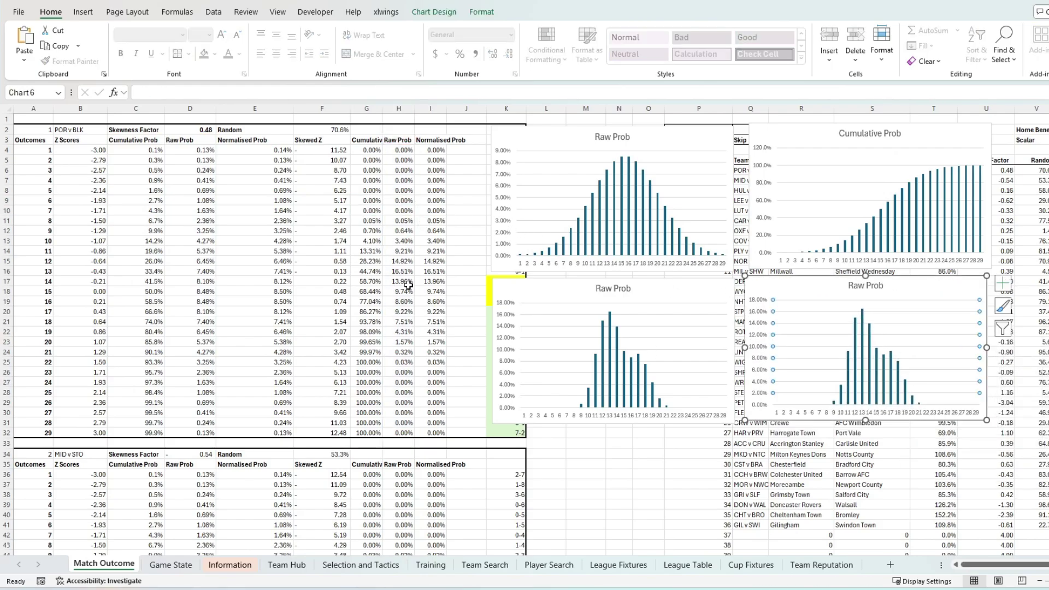
click(379, 300)
click(873, 323)
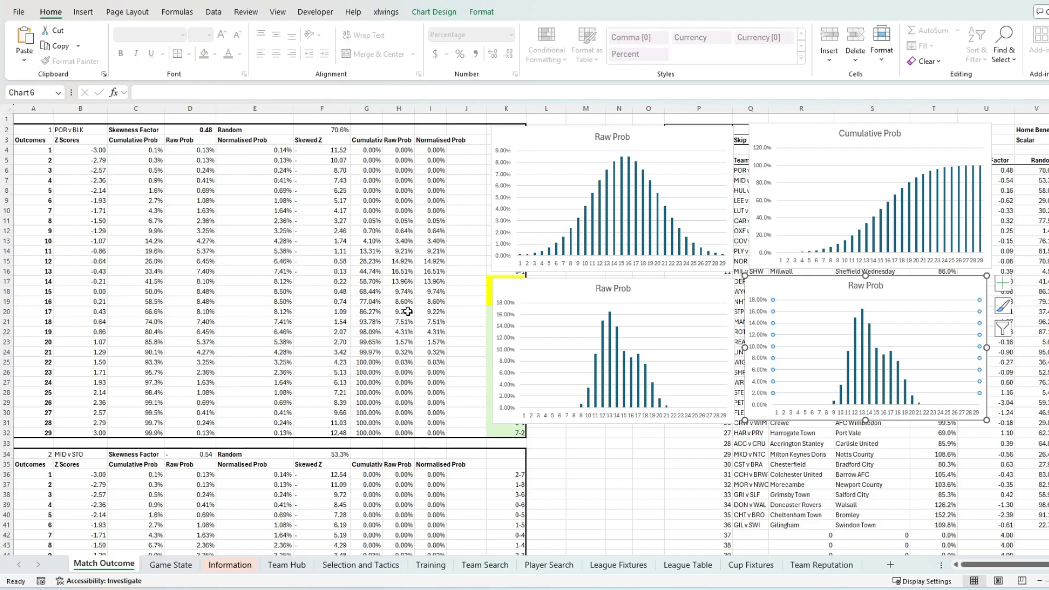
click(896, 370)
click(869, 398)
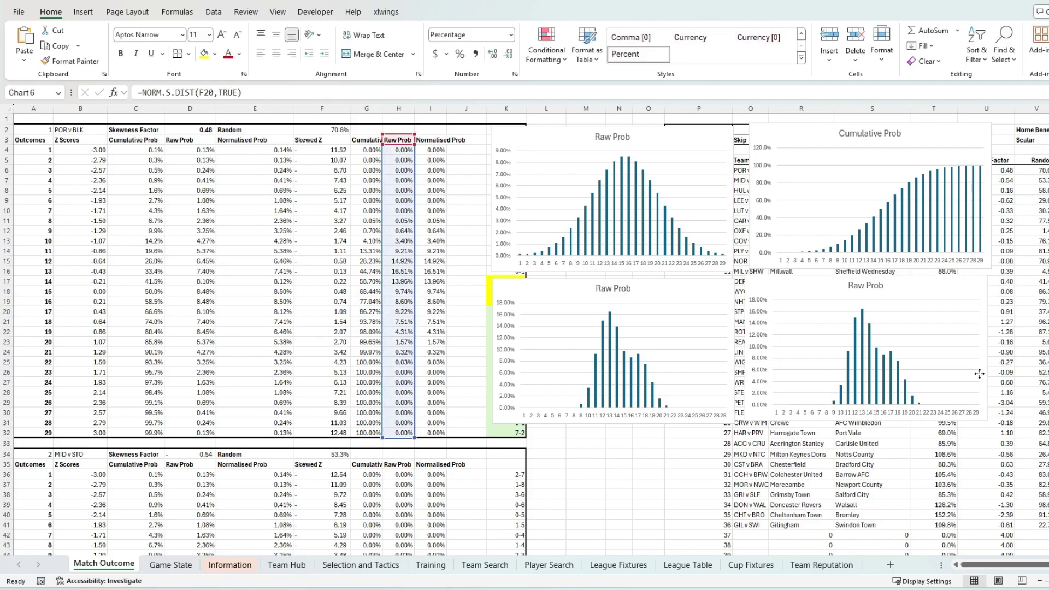
drag(379, 297, 347, 300)
click(649, 454)
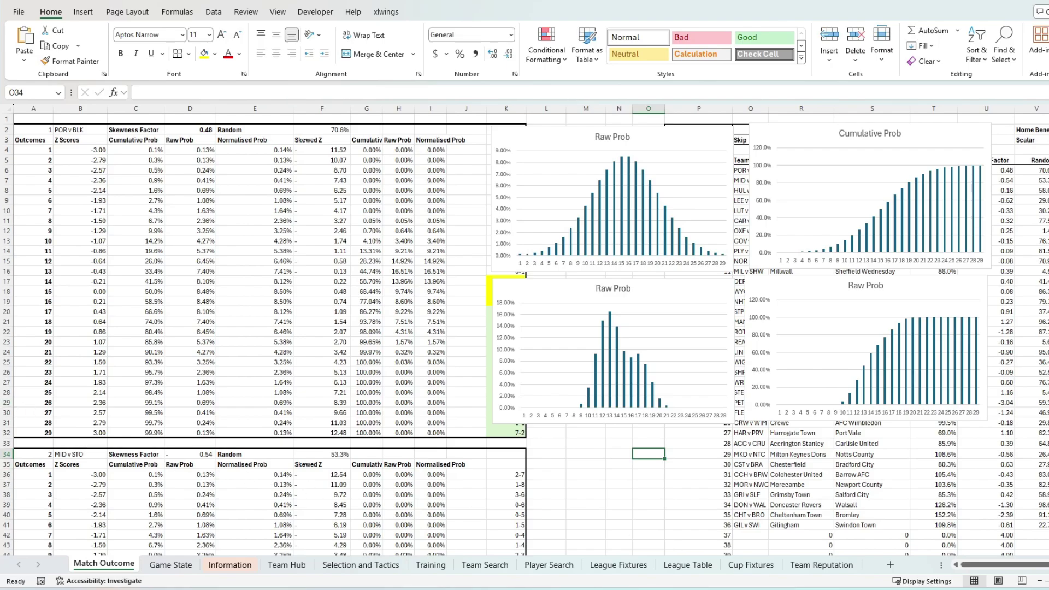
Step: Copy Wigan Athletic's Attack, Midfield and Defense ratings from the Team Reputation sheet
click(408, 546)
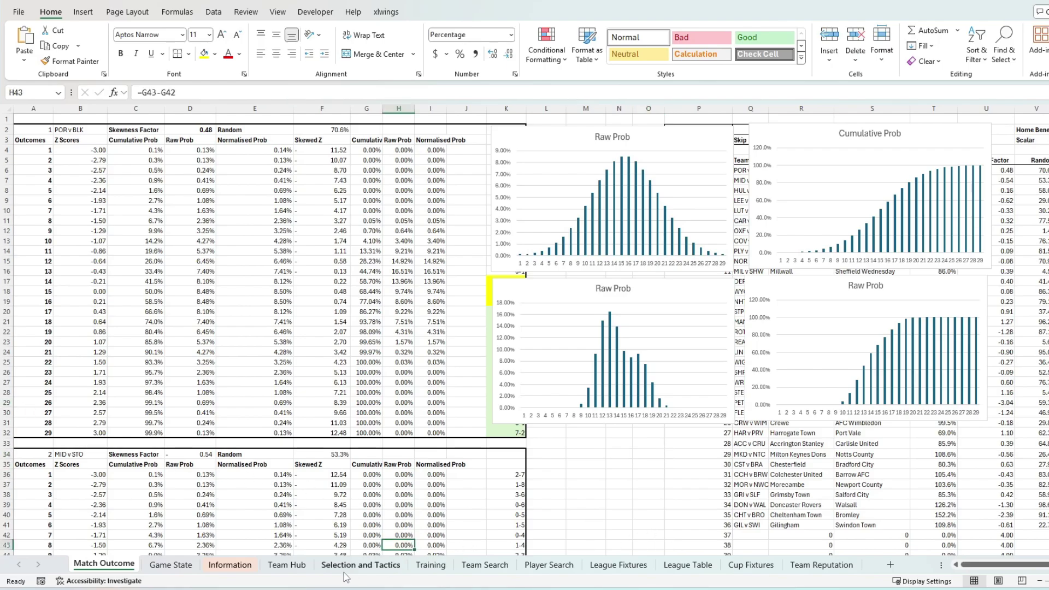
click(282, 566)
click(799, 565)
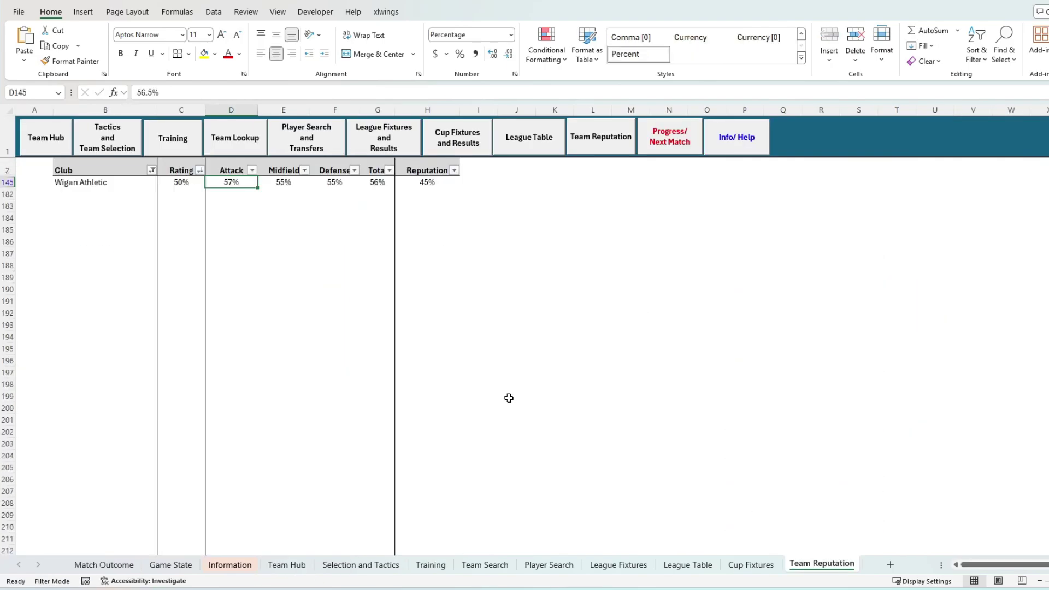
click(290, 186)
click(224, 193)
click(231, 172)
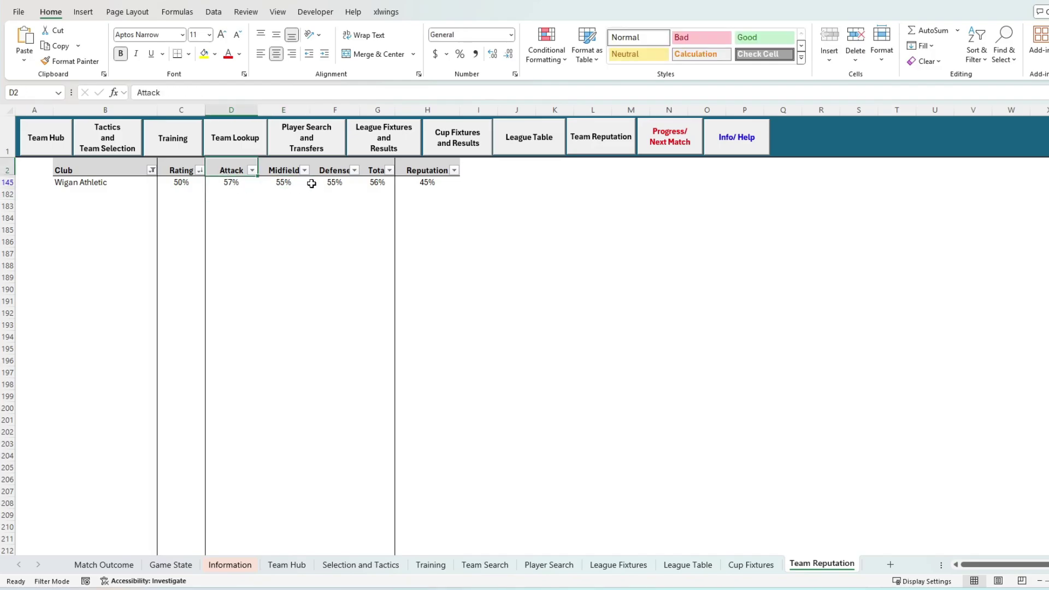
click(322, 183)
drag(232, 183, 350, 184)
key(ctrl+c)
Step: Paste the copied ratings as values into E67:G67 on the Selection and Tactics sheet
click(361, 565)
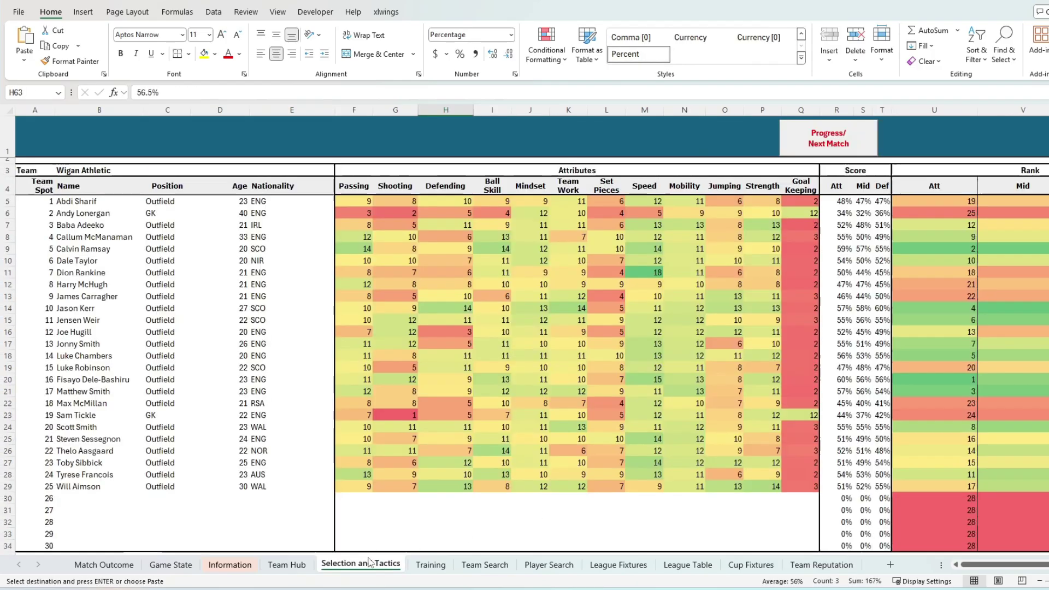
scroll(343, 517, down, 10)
scroll(343, 517, down, 5)
click(311, 418)
right_click(311, 418)
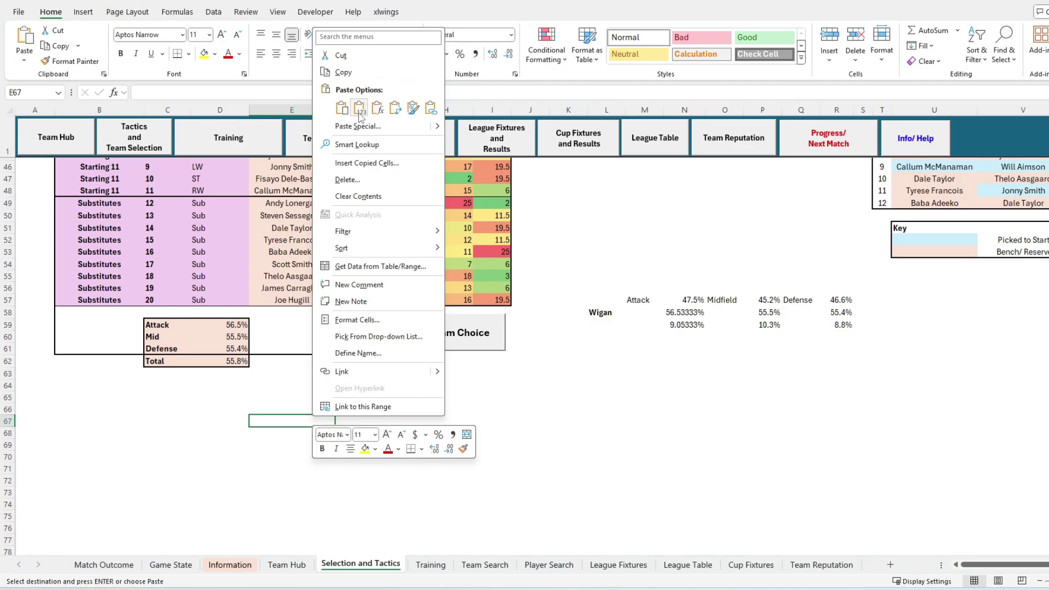
click(359, 110)
Step: Enter =D59-E67 in E68 for the Attack difference and show it as a percentage with three decimals
click(332, 433)
text(=)
click(237, 324)
text(-)
click(321, 421)
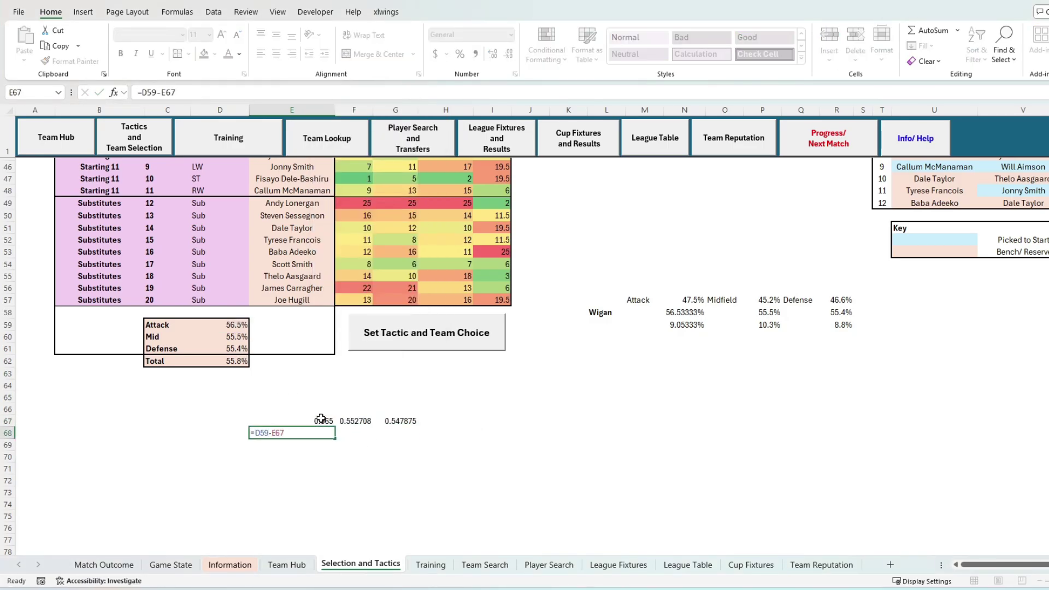
key(Return)
click(321, 433)
click(493, 53)
click(495, 54)
Step: Copy the Attack difference formula from E68 into F68 and G68
key(ctrl+c)
key(Right)
key(ctrl+v)
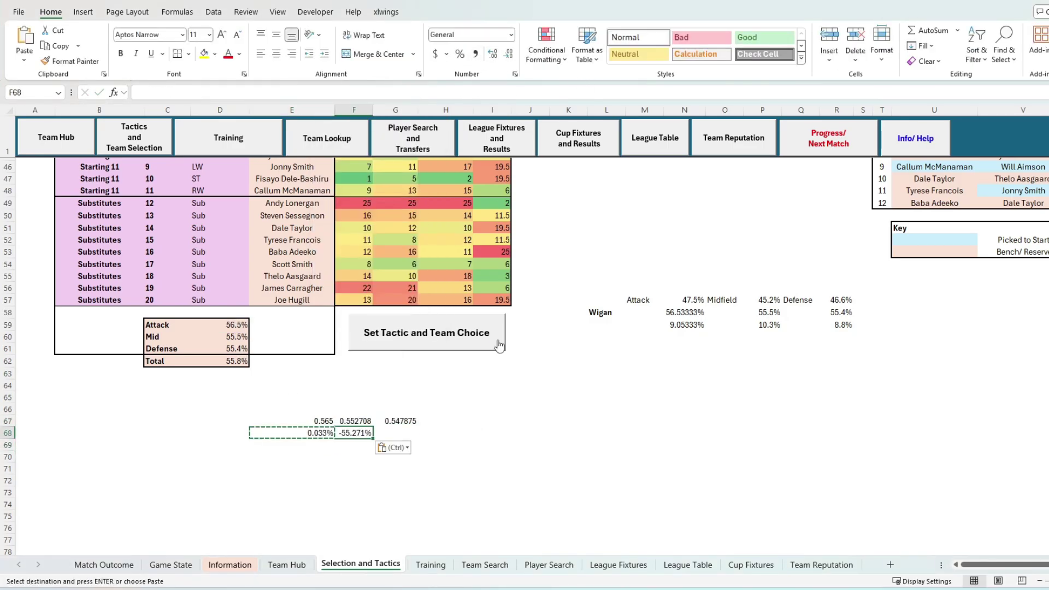
key(Right)
key(ctrl+v)
Step: Correct the copied formulas to =D60-F67 in F68 for Mid and =D61-G67 in G68 for Defense
double_click(355, 436)
drag(288, 330, 235, 338)
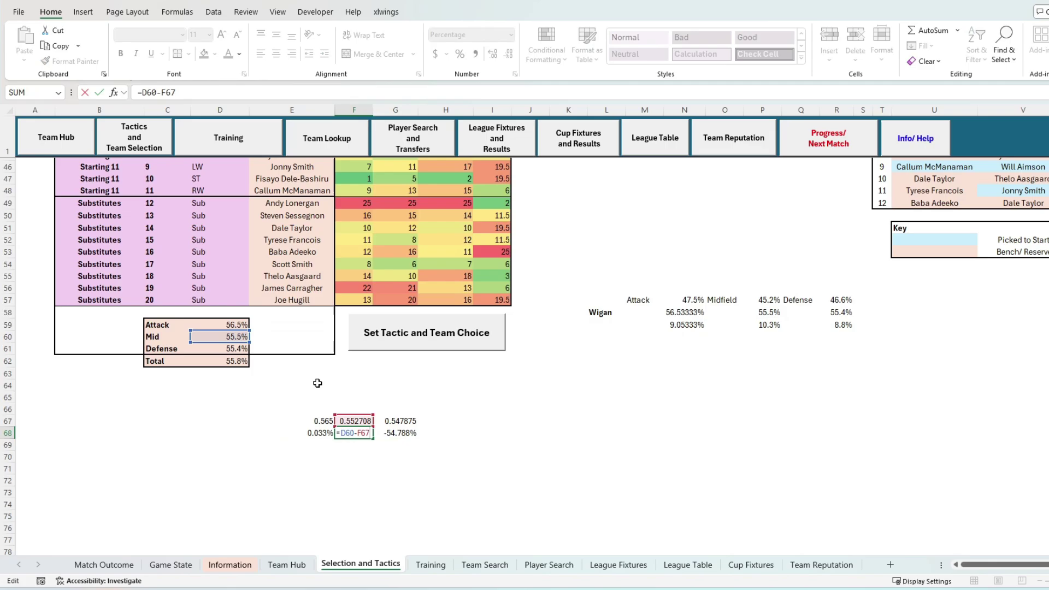
key(Return)
double_click(399, 432)
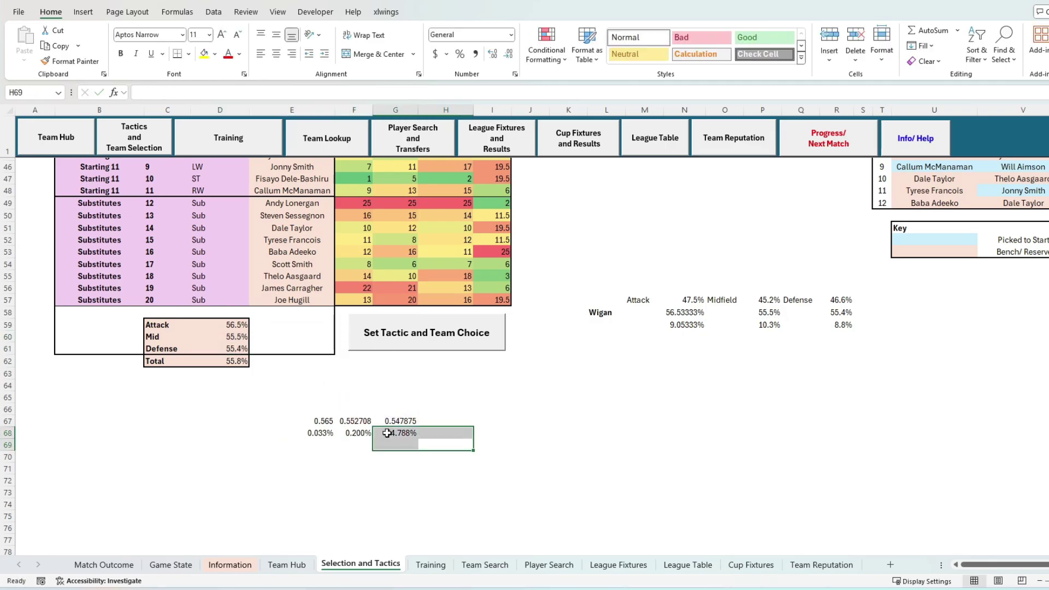
drag(341, 332, 235, 348)
click(251, 407)
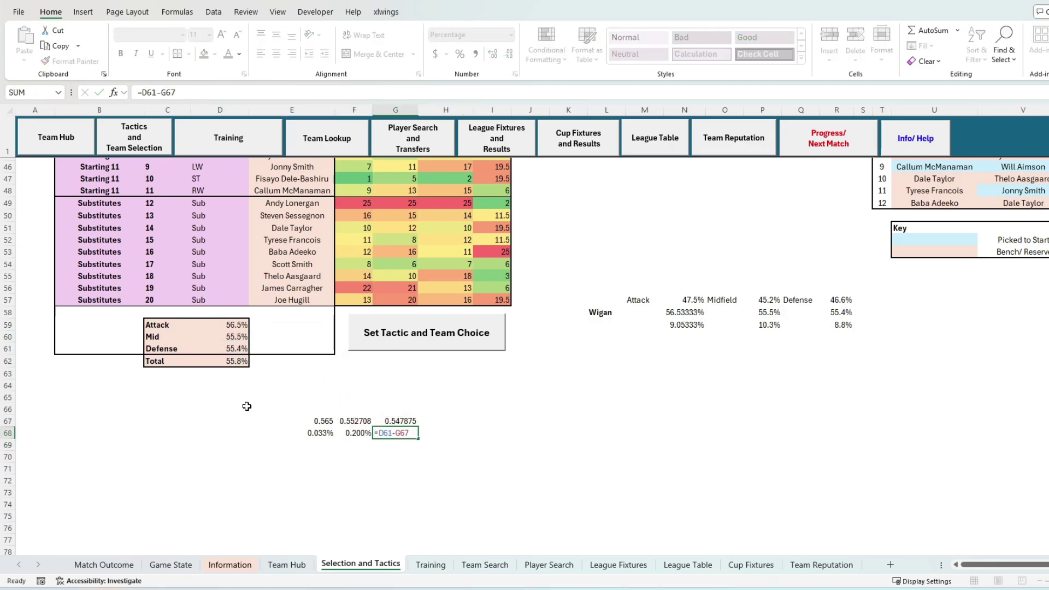
click(263, 419)
Step: Label the two comparison rows "Live Squad" in D67 and "Stored Squad" in D68
click(241, 418)
text(Live Squ)
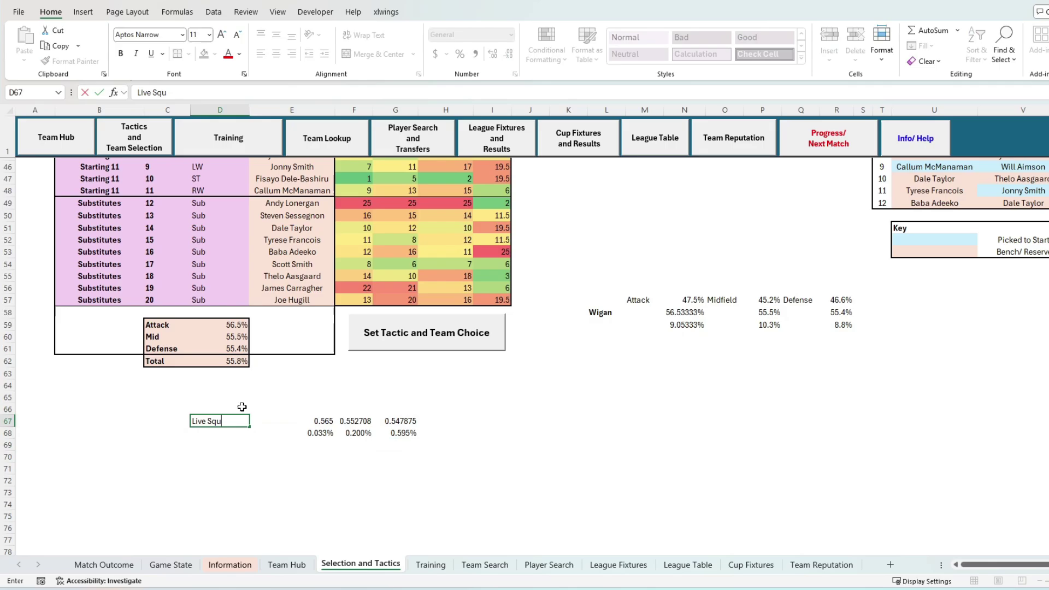
text(ad)
key(Return)
text(Stored Squad)
key(Return)
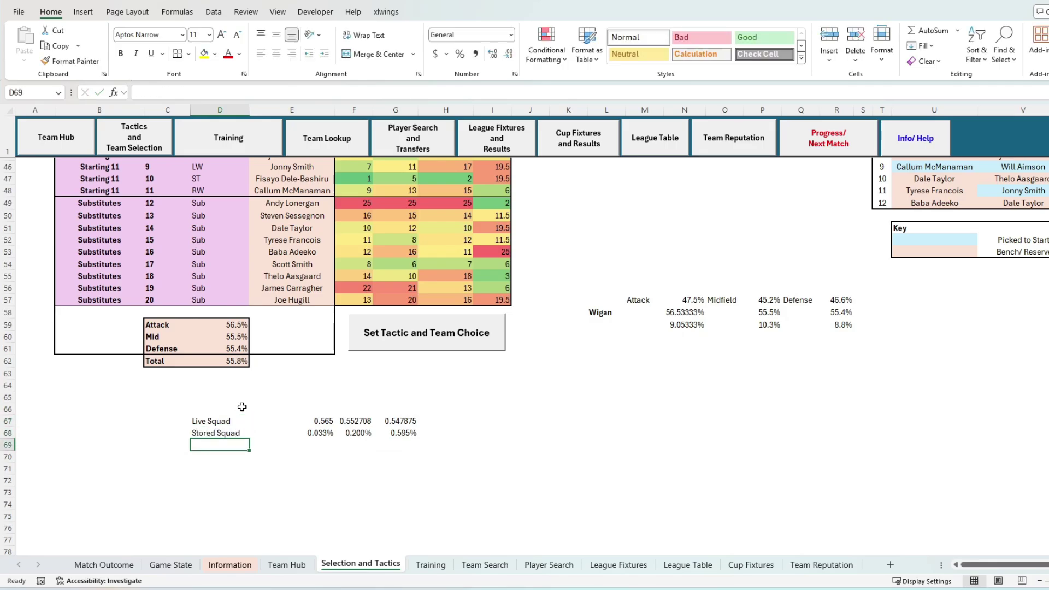
Step: Make E67:G68 bold and format the values as percentages with two decimals
drag(289, 422, 410, 437)
key(ctrl+b)
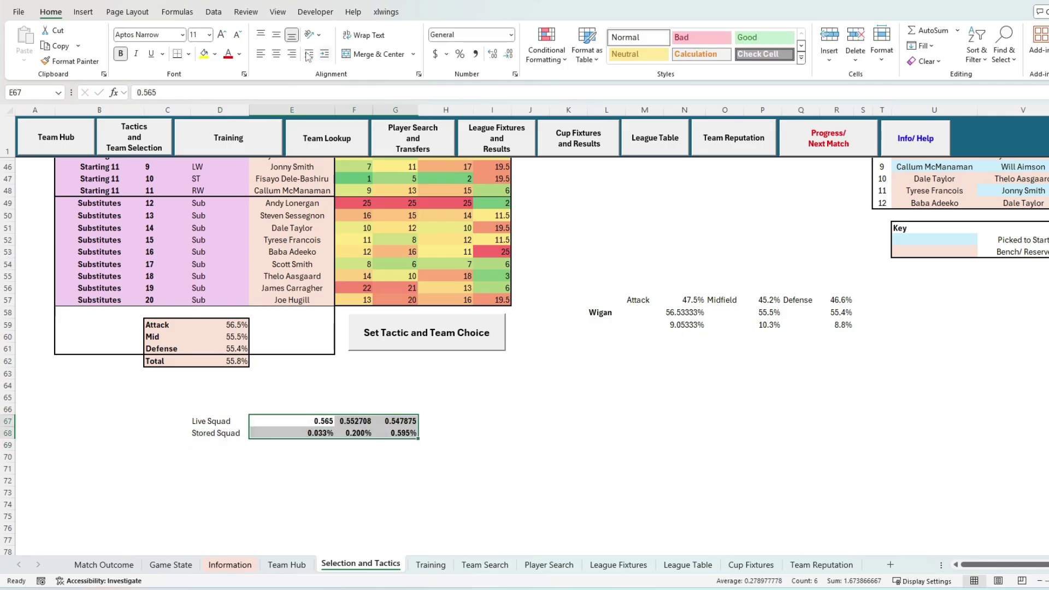
click(461, 54)
click(492, 54)
click(493, 54)
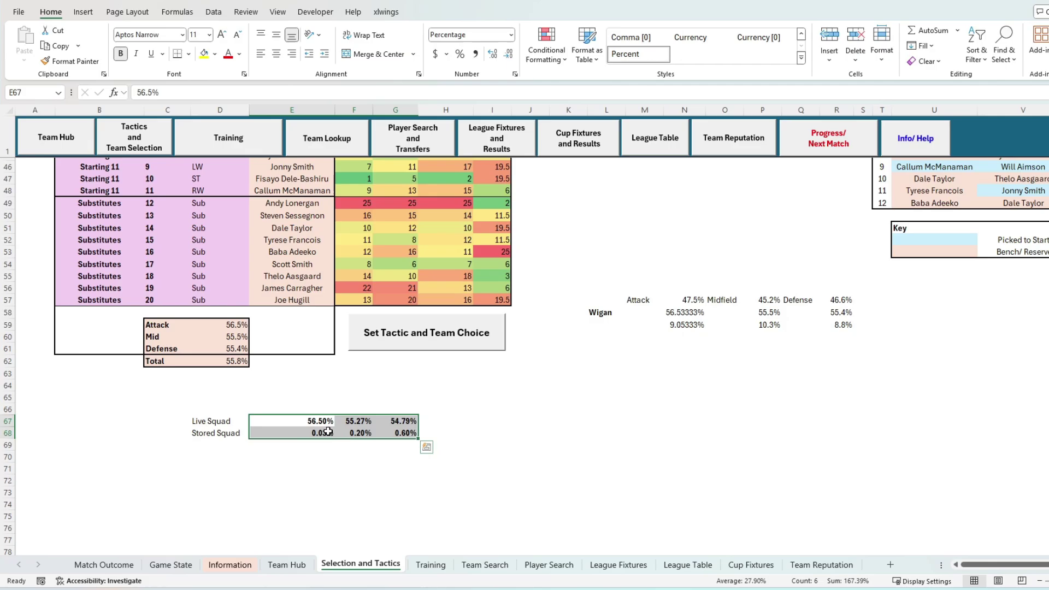
Step: Extend the label in D68 to "Stored Squad Diff"
click(293, 433)
click(224, 435)
click(238, 94)
text(Diff)
key(Return)
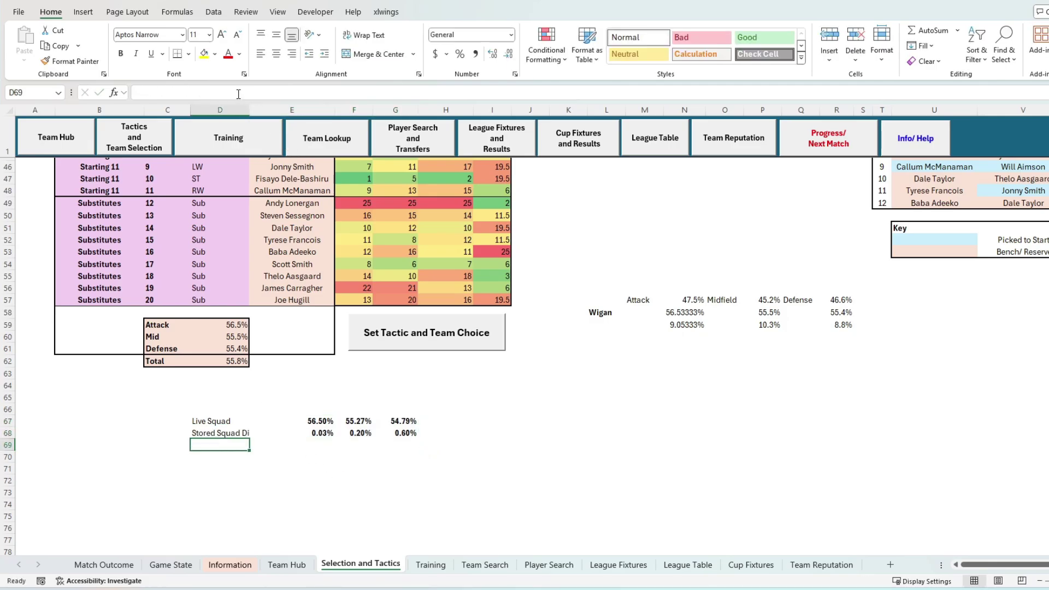
Step: Replace the "Live Squad" label in D67 with "Stored Squad Diff" and widen column D slightly to fit the labels
key(Up)
key(Right)
key(Left)
key(Up)
text(Stored)
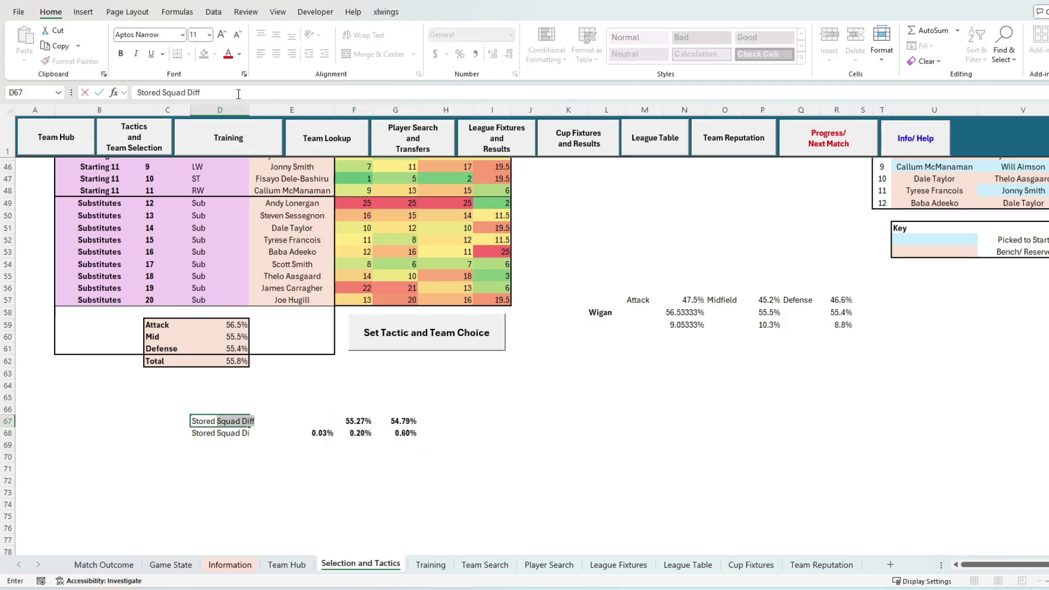
key(Return)
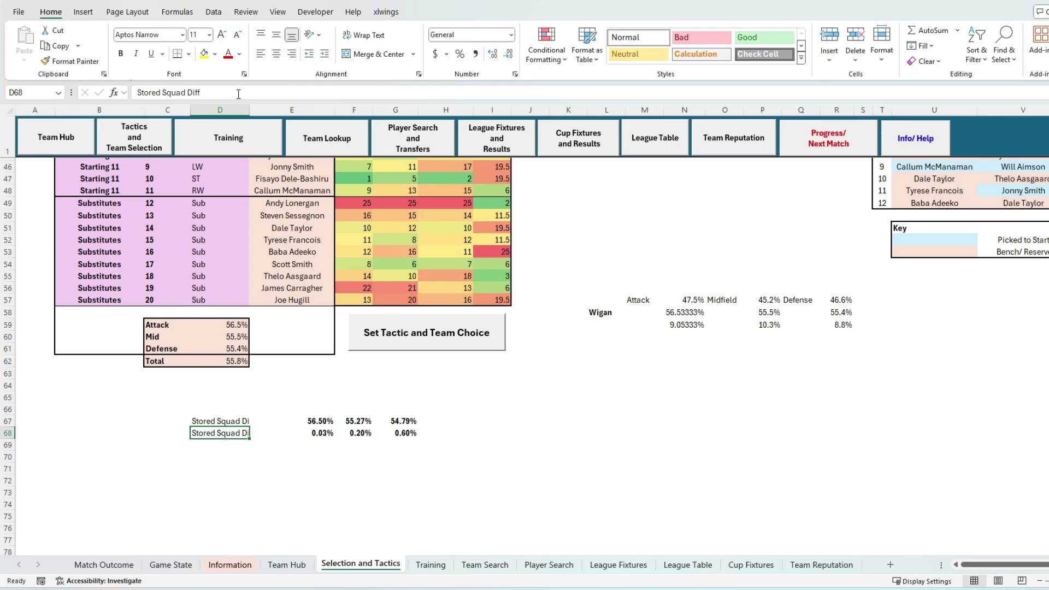
drag(249, 109, 257, 110)
Step: Shorten the label in D67 to "Stored Squad"
click(235, 425)
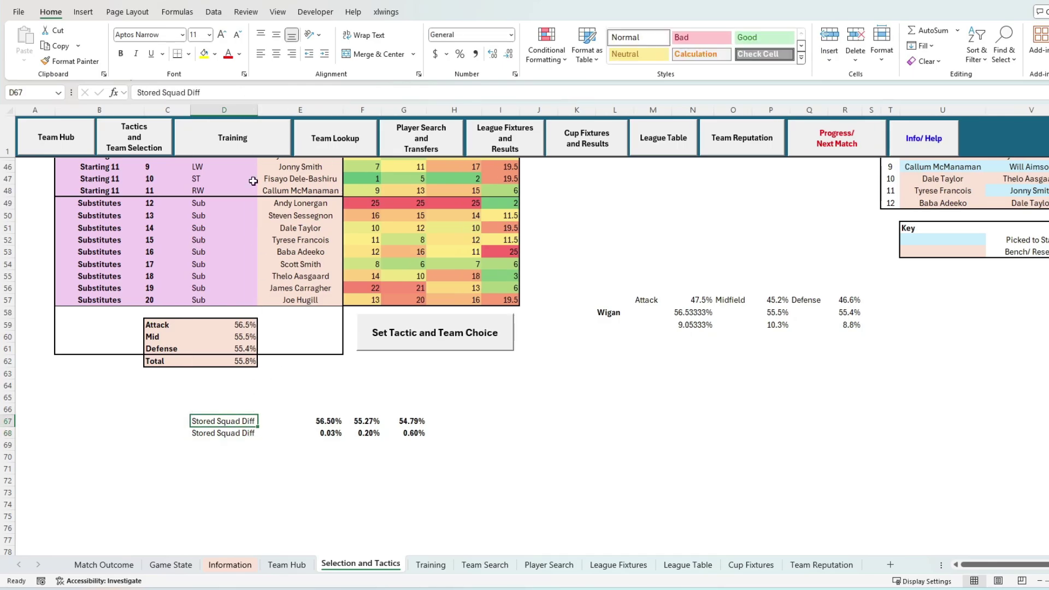
key(F2)
key(BackSpace)
key(BackSpace)
key(BackSpace)
key(BackSpace)
click(404, 433)
click(345, 431)
click(538, 504)
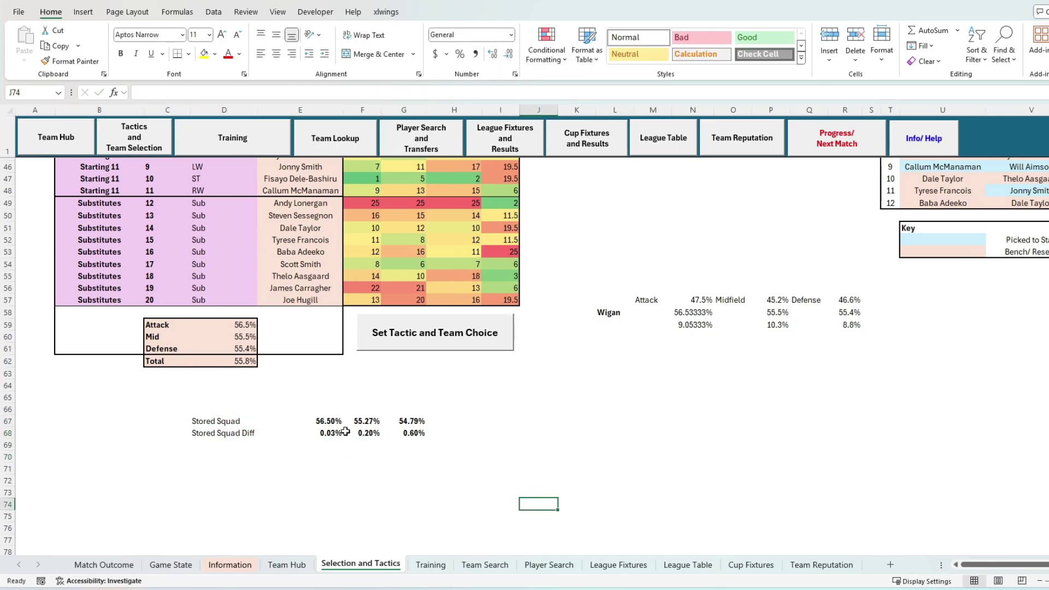
Step: Check which cells the difference formulas in E68 and G68 refer to
double_click(328, 433)
key(Escape)
key(Right)
key(Right)
key(F2)
key(Escape)
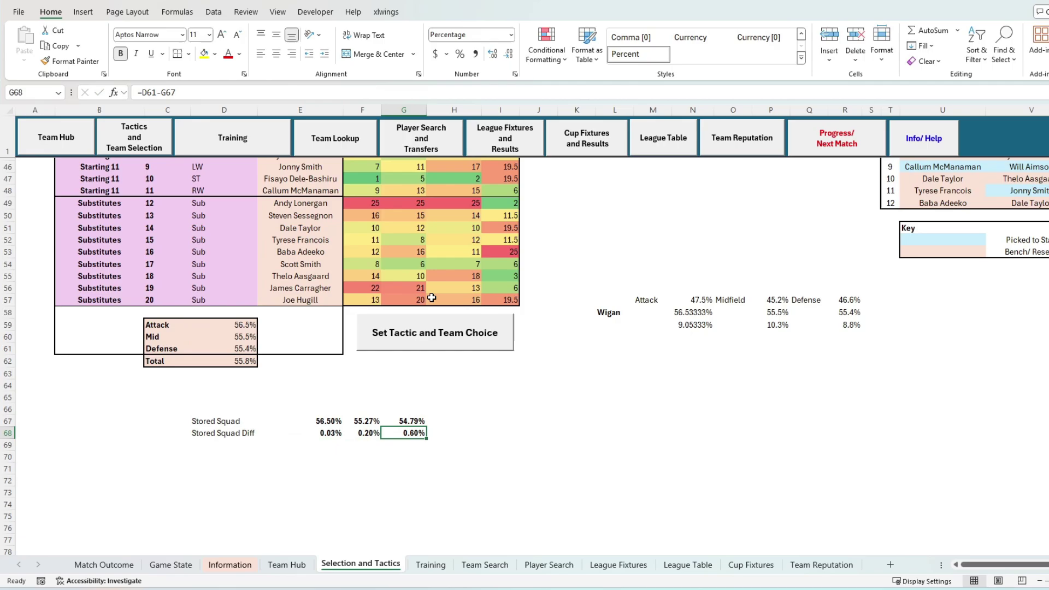
Step: Save the current tactic and team choice for Wigan Athletic
click(446, 336)
click(636, 331)
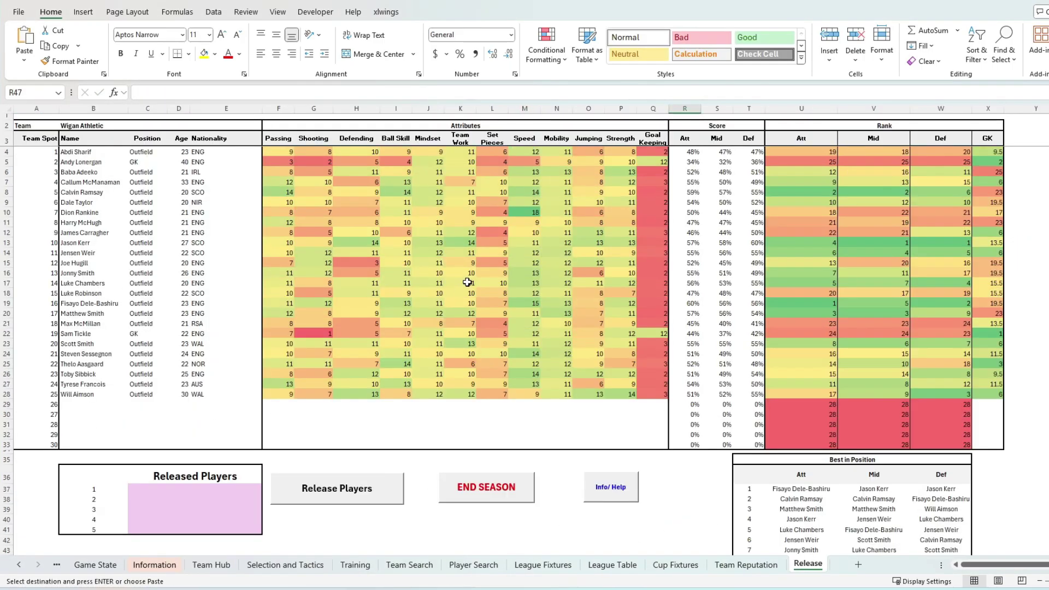
Step: Release the outfield player in team spot 18 from the club through the Release sheet's Released Players list
drag(957, 335, 53, 325)
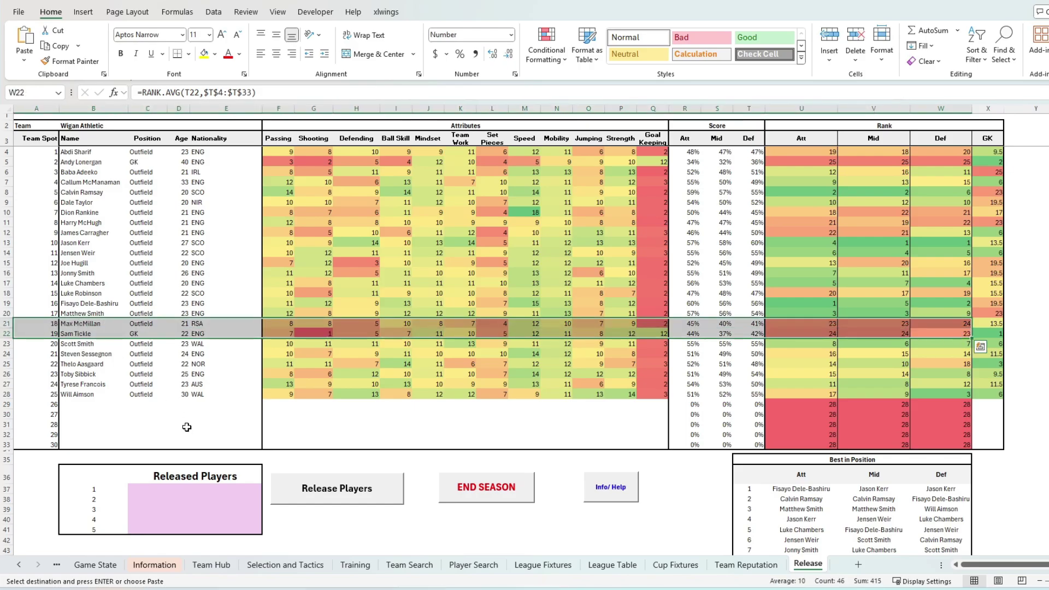
click(251, 490)
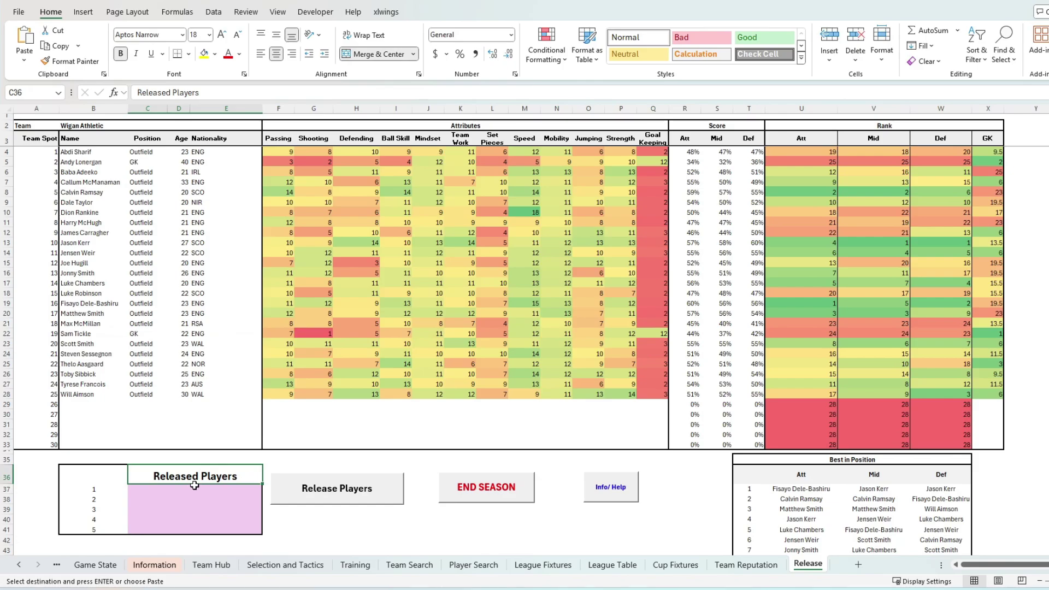
click(267, 489)
click(154, 398)
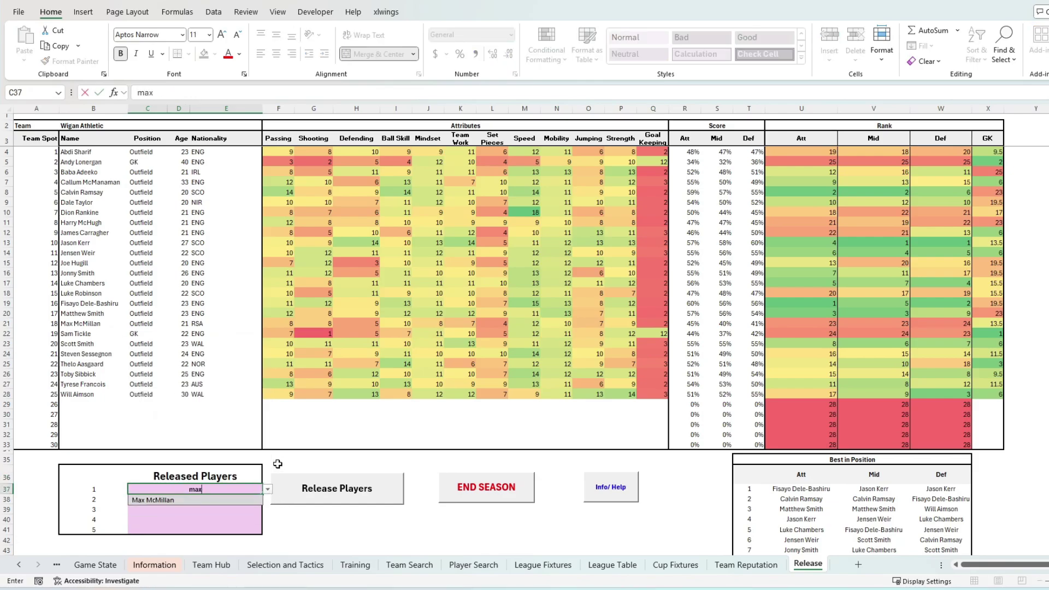
click(328, 488)
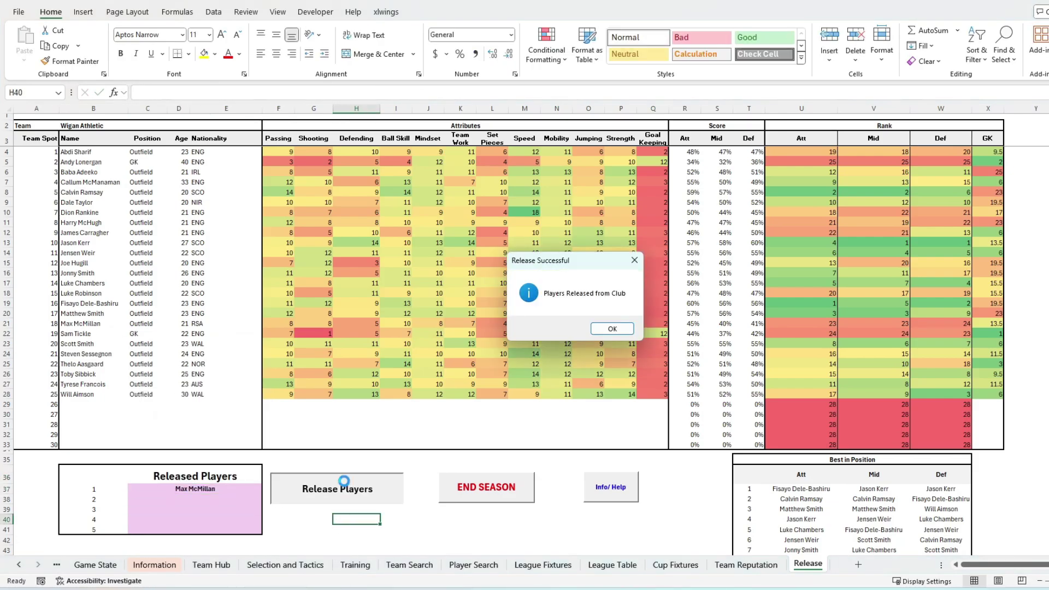
click(623, 330)
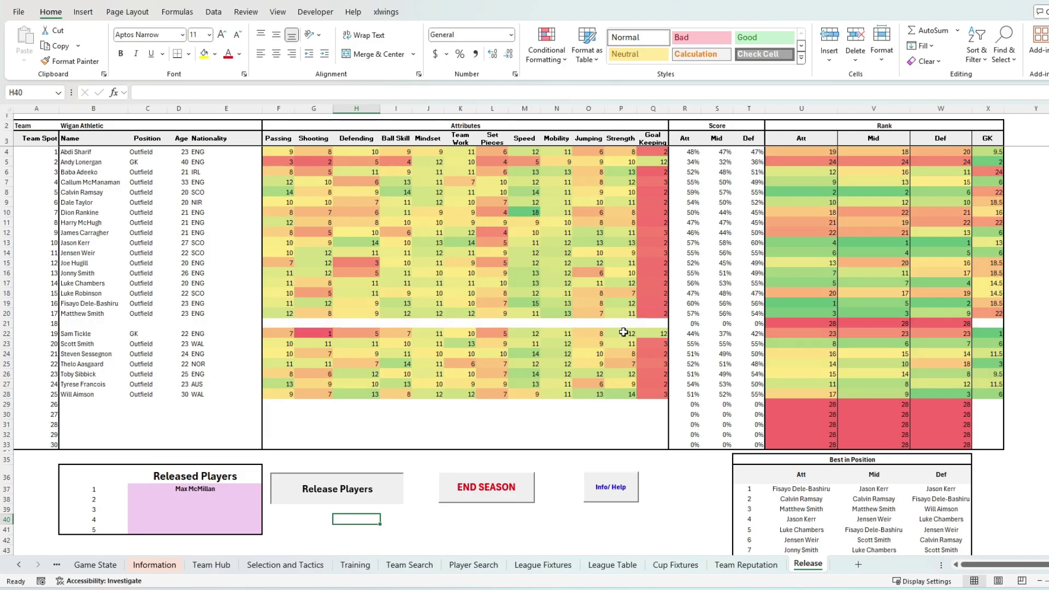
drag(111, 323, 653, 314)
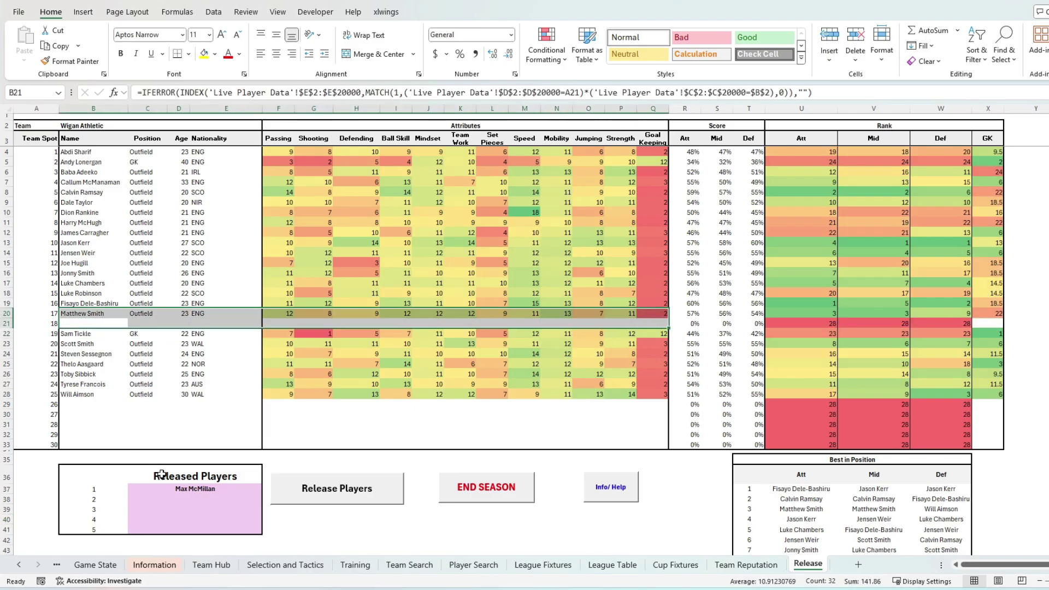
drag(159, 476, 186, 489)
key(Delete)
click(336, 423)
key(ctrl+z)
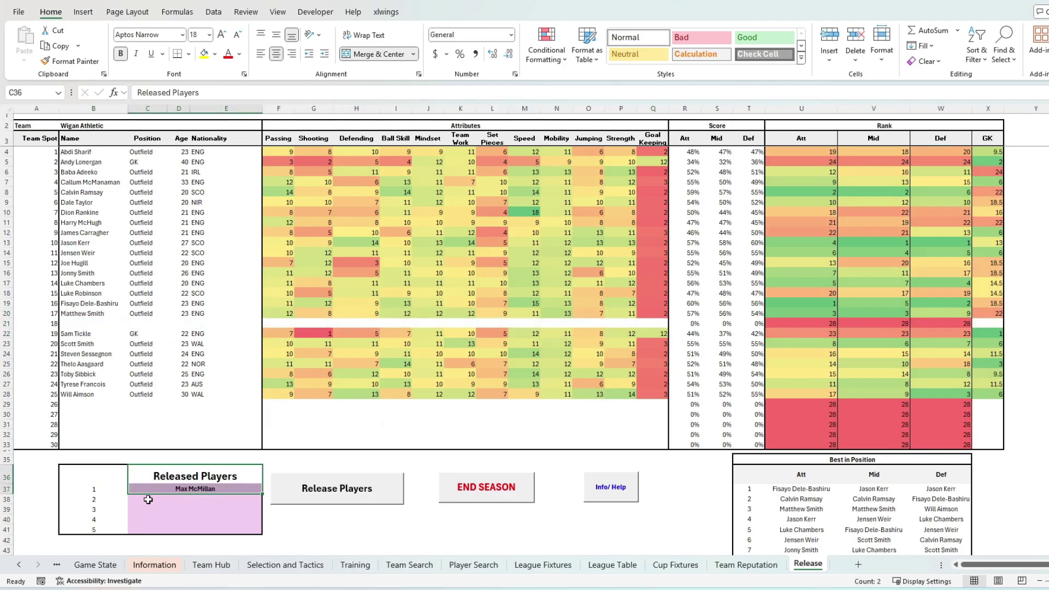
Step: Clear the player name from the first Released Players entry, cell C37
click(181, 488)
key(Delete)
click(357, 539)
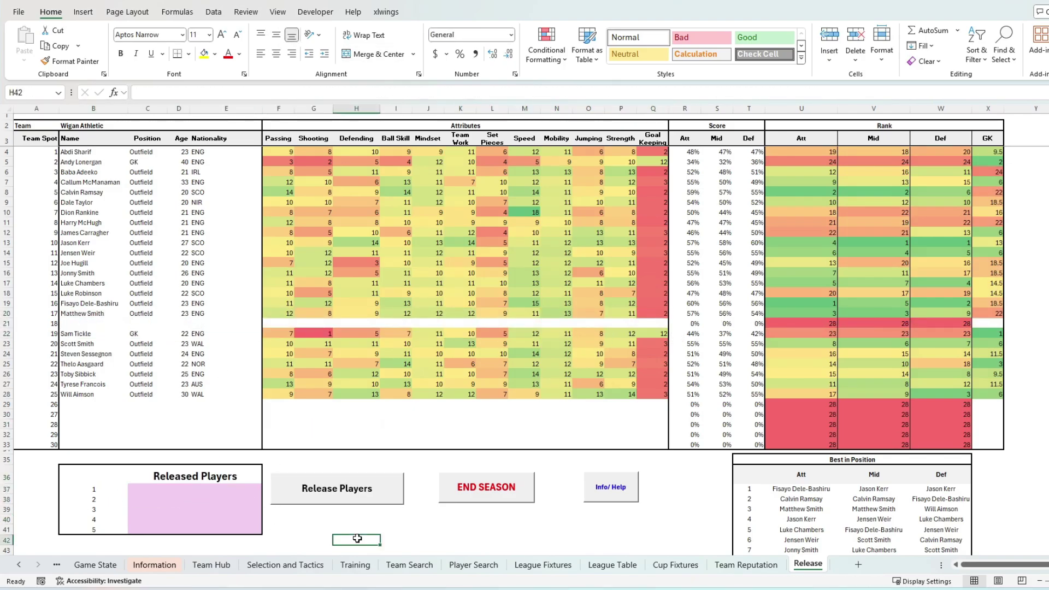
Step: End the season and look through the fixtures and results archived on the Season 1 Historic Results sheet
click(489, 496)
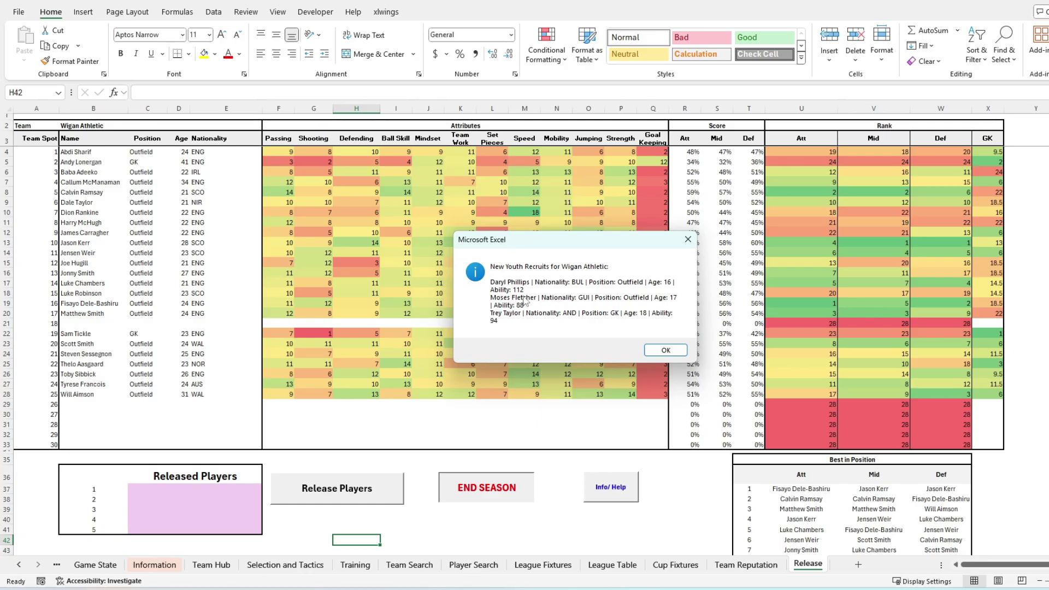
click(664, 350)
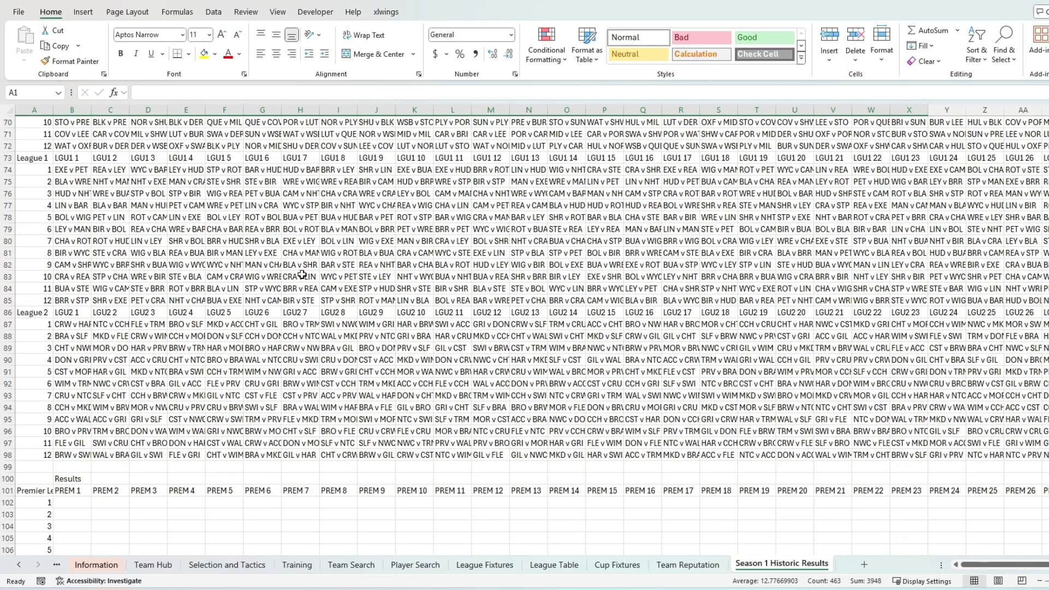
scroll(292, 470, down, 20)
scroll(282, 454, down, 20)
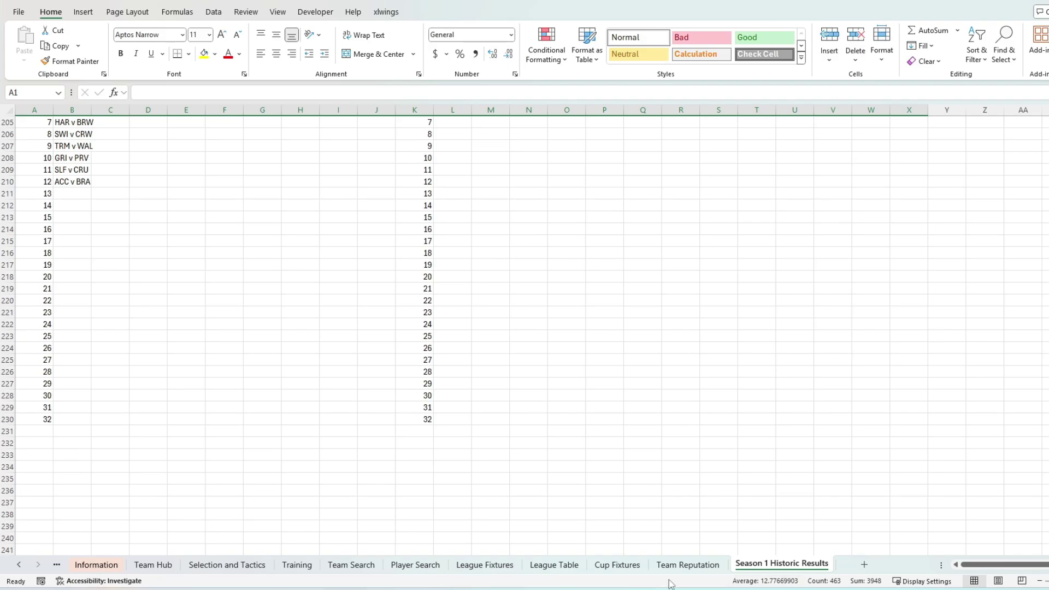
scroll(749, 502, up, 18)
Step: Review the new season's details, next match, cup status and league standings on the Team Hub sheet
click(157, 564)
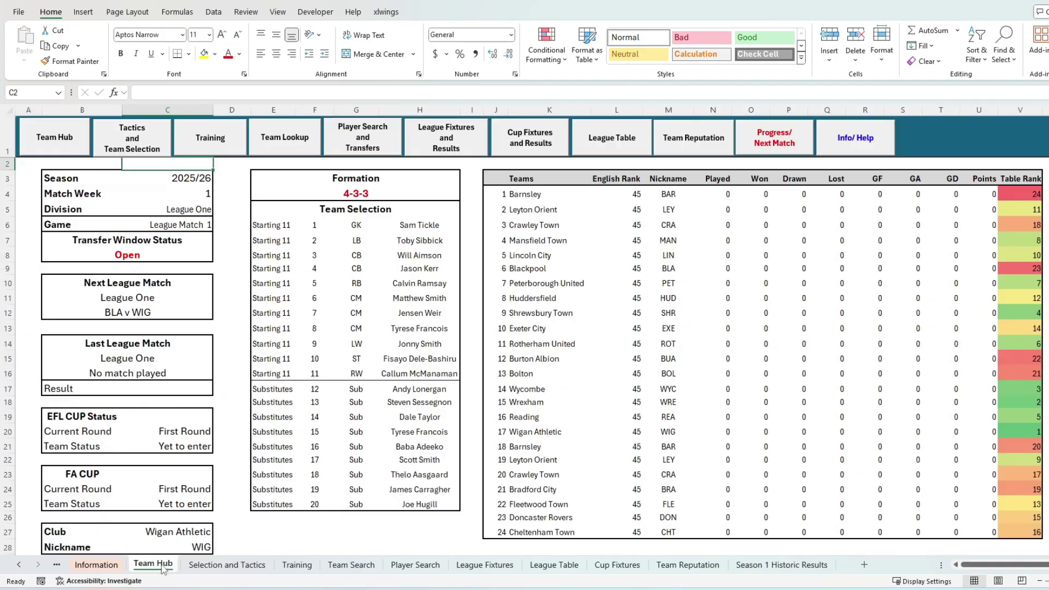
click(492, 374)
click(175, 180)
scroll(588, 297, down, 2)
scroll(585, 328, up, 2)
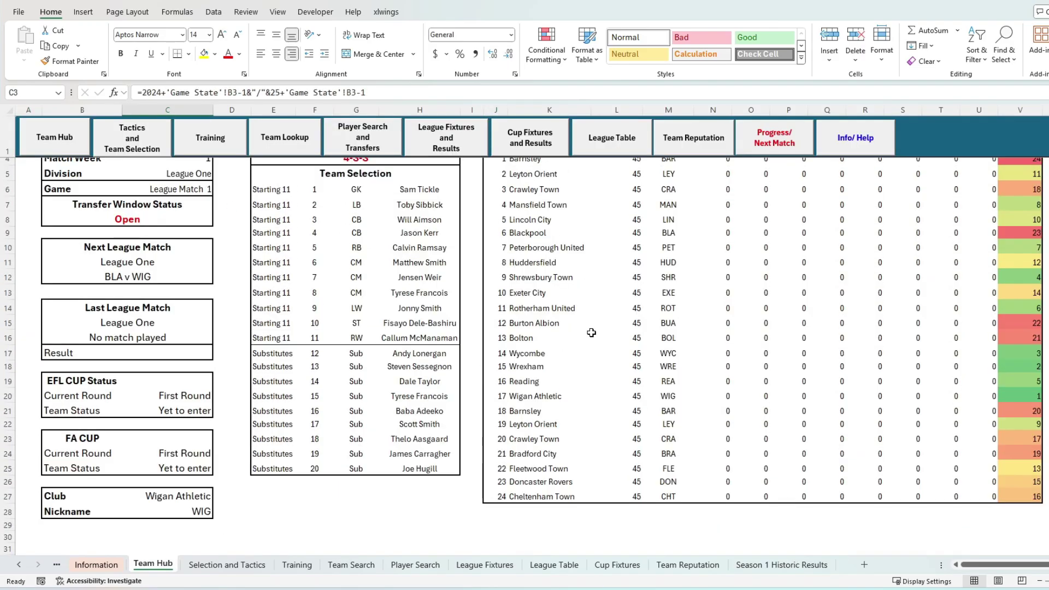
key(Down)
key(Down)
scroll(702, 368, down, 1)
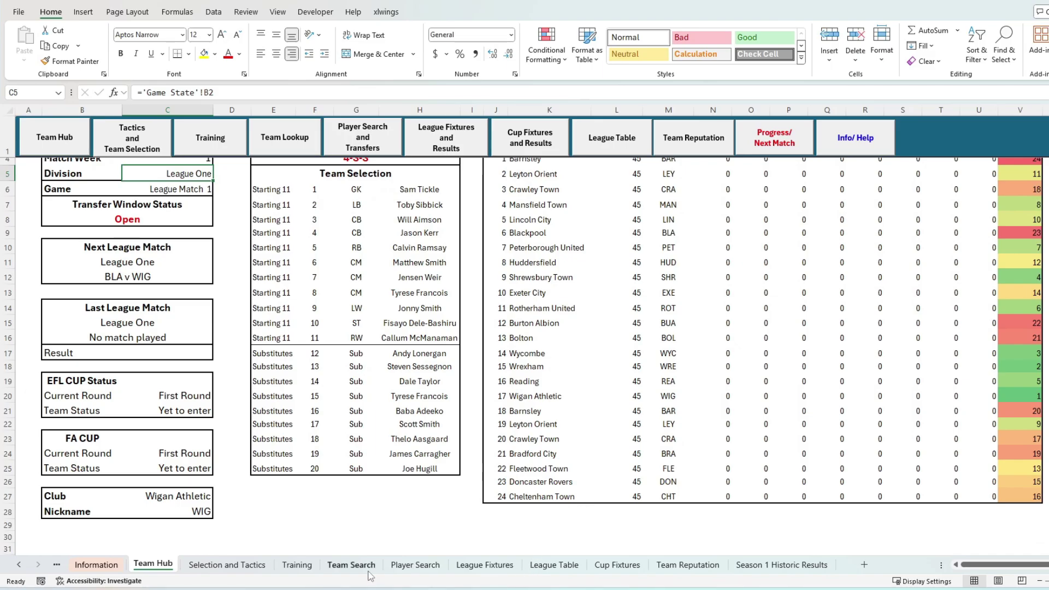
Step: Bold the first three English Championship teams, B25:B27, on the League Table sheet
click(555, 564)
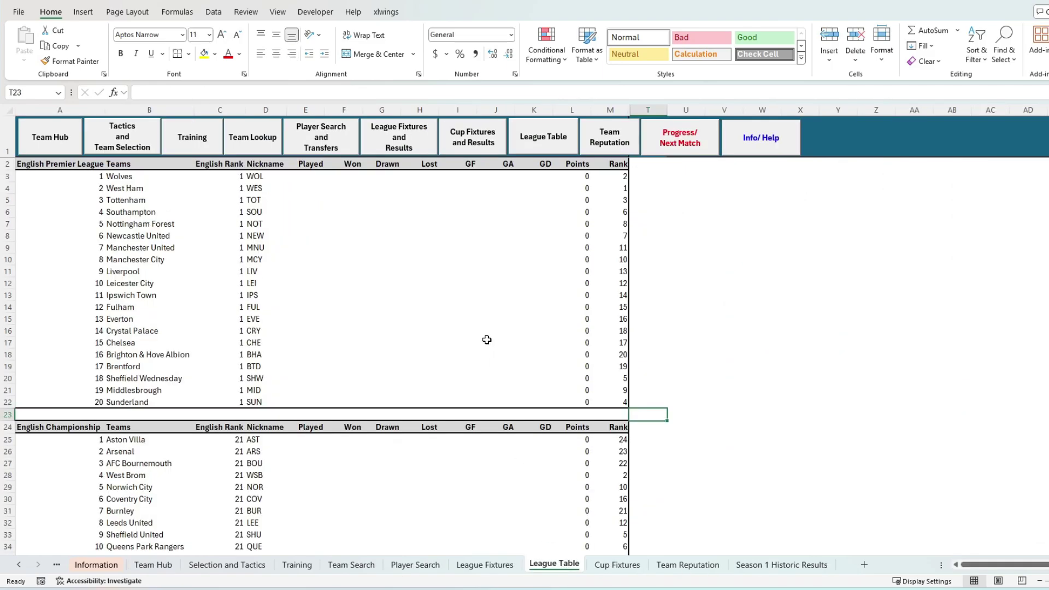
click(163, 298)
scroll(202, 378, down, 2)
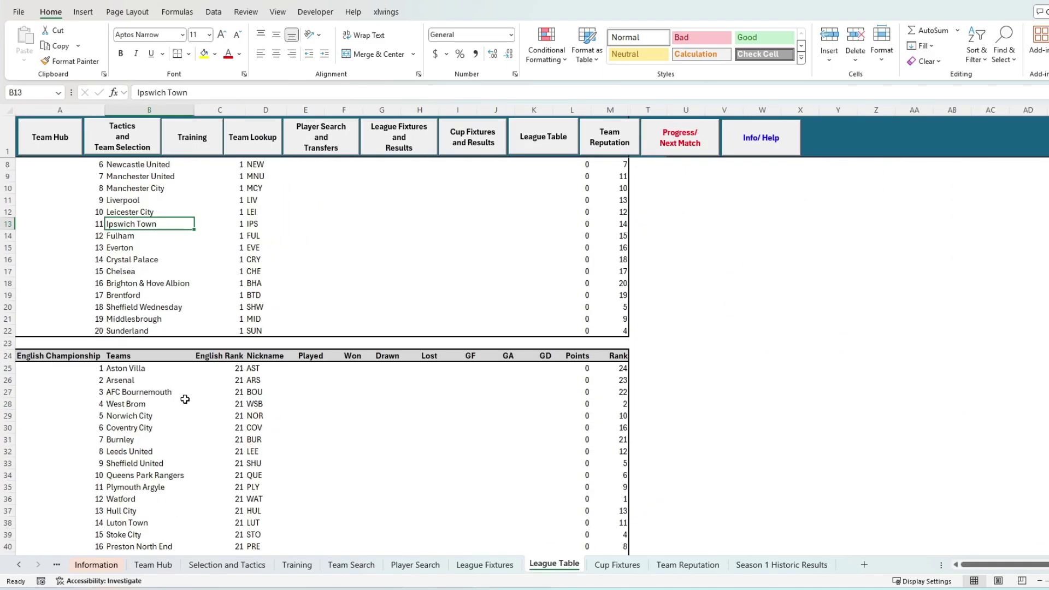
drag(131, 371, 144, 392)
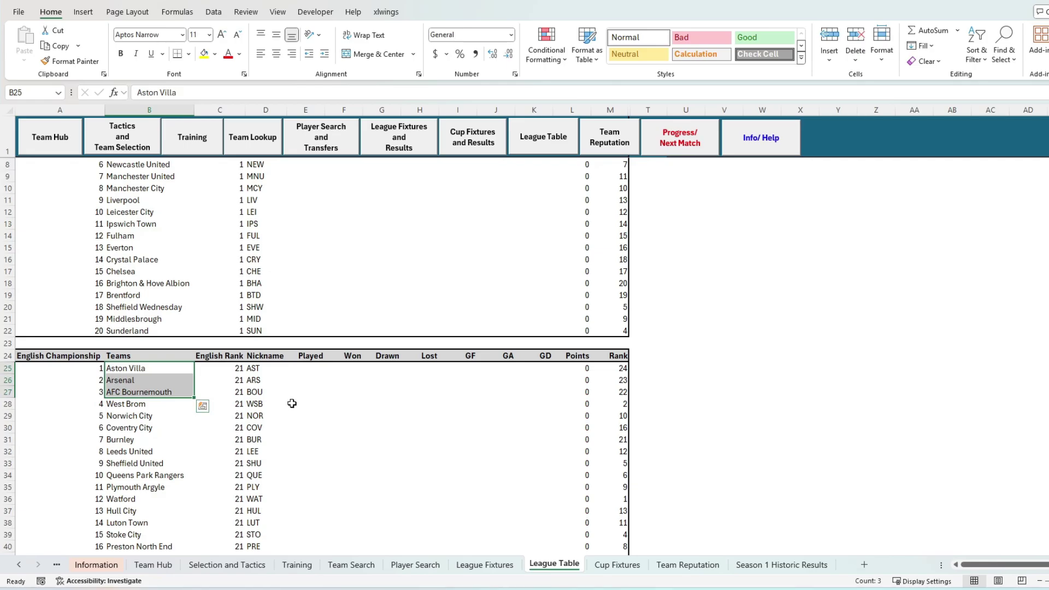
key(ctrl+b)
Step: Bold the last three Premier League teams in B20:B22 and the last three Championship teams in B46:B48
scroll(205, 414, up, 2)
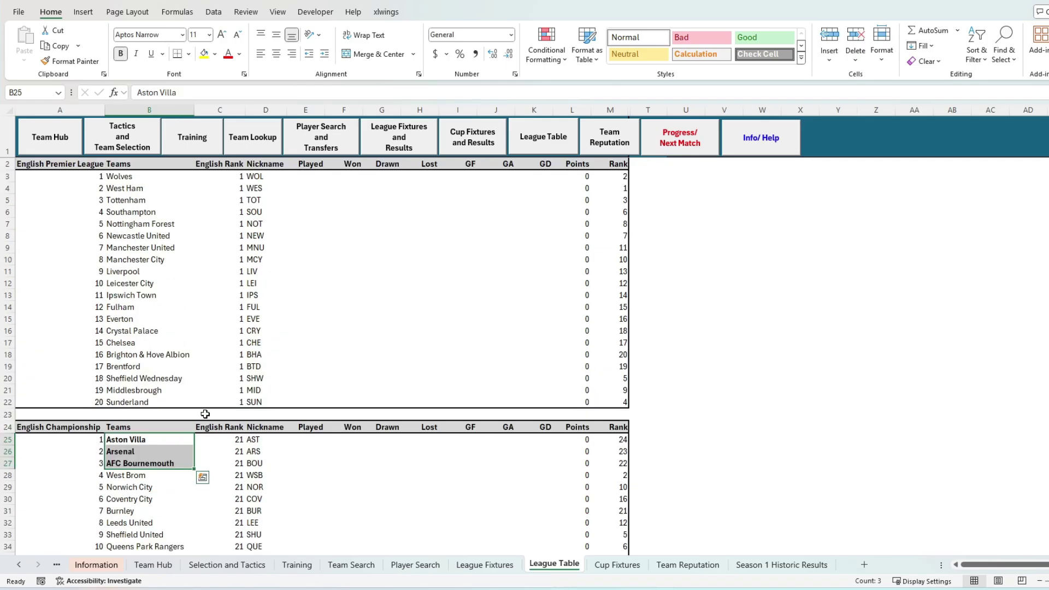
drag(139, 402, 143, 379)
key(ctrl+b)
scroll(175, 415, down, 6)
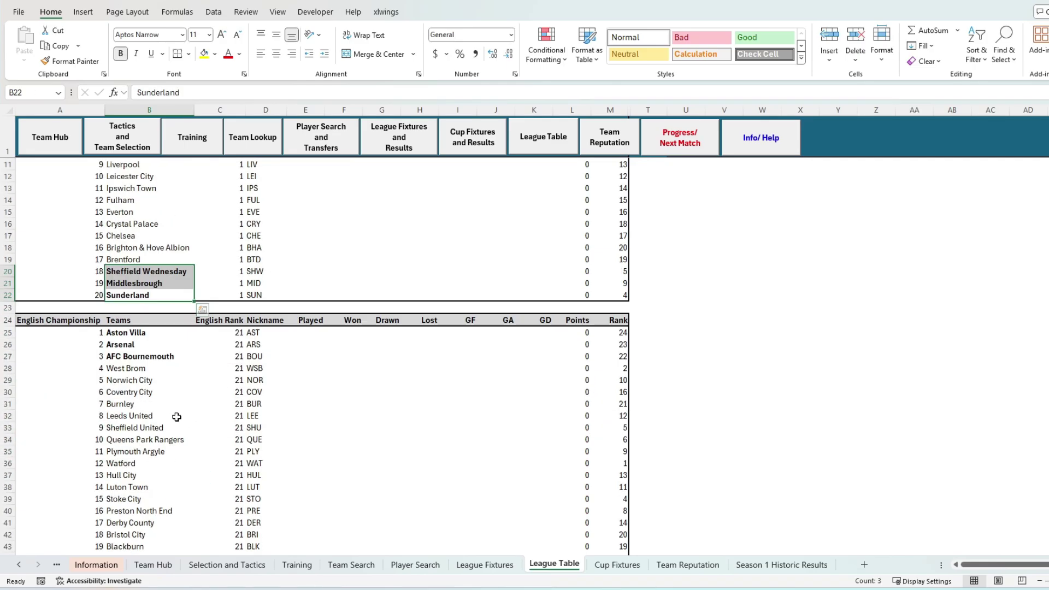
drag(140, 499, 141, 475)
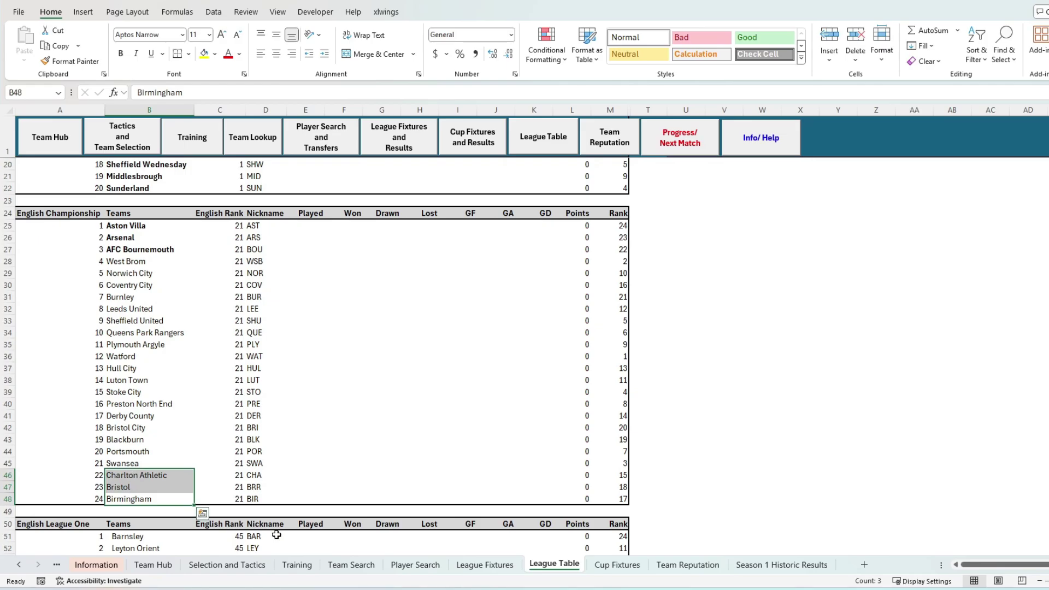
key(ctrl+b)
Step: Bold the last four League One teams in B71:B74 and the first four League Two teams in B77:B80
scroll(203, 475, down, 1)
scroll(152, 480, down, 2)
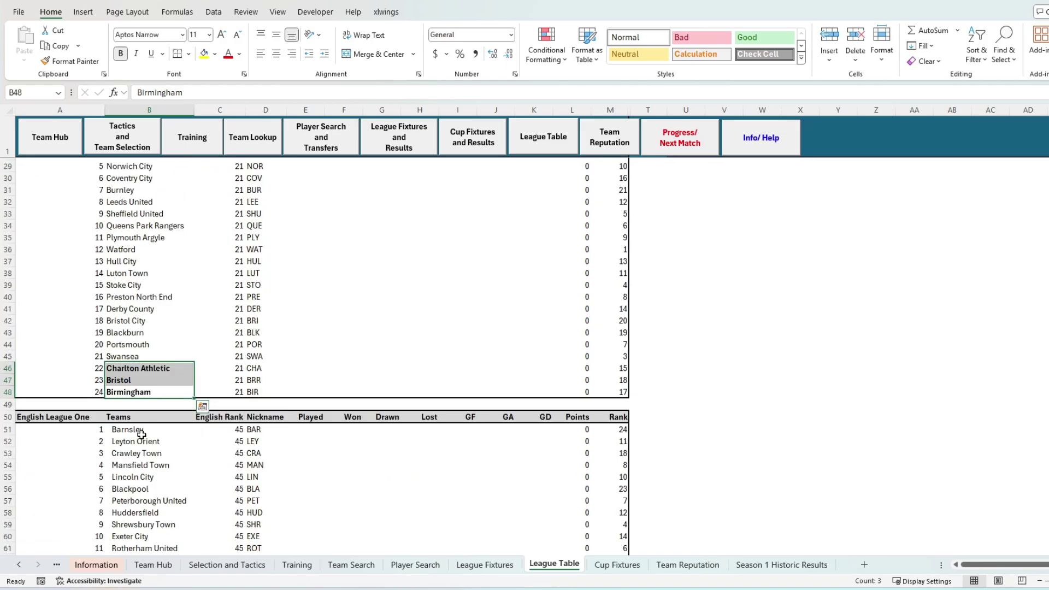
drag(141, 430, 150, 463)
scroll(153, 427, down, 3)
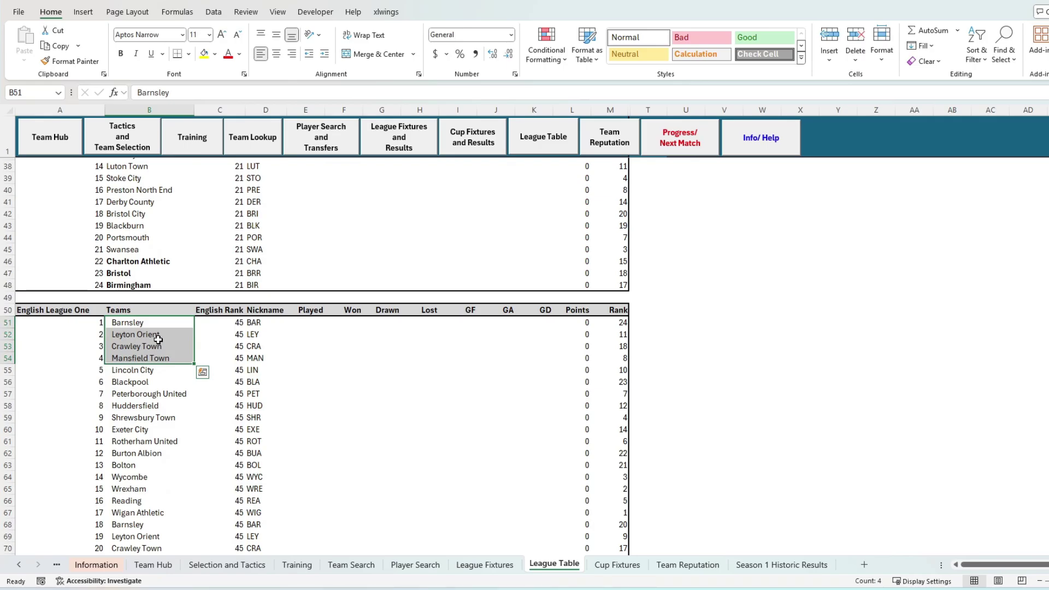
scroll(158, 340, down, 7)
drag(145, 311, 145, 346)
drag(141, 386, 147, 418)
scroll(148, 437, up, 6)
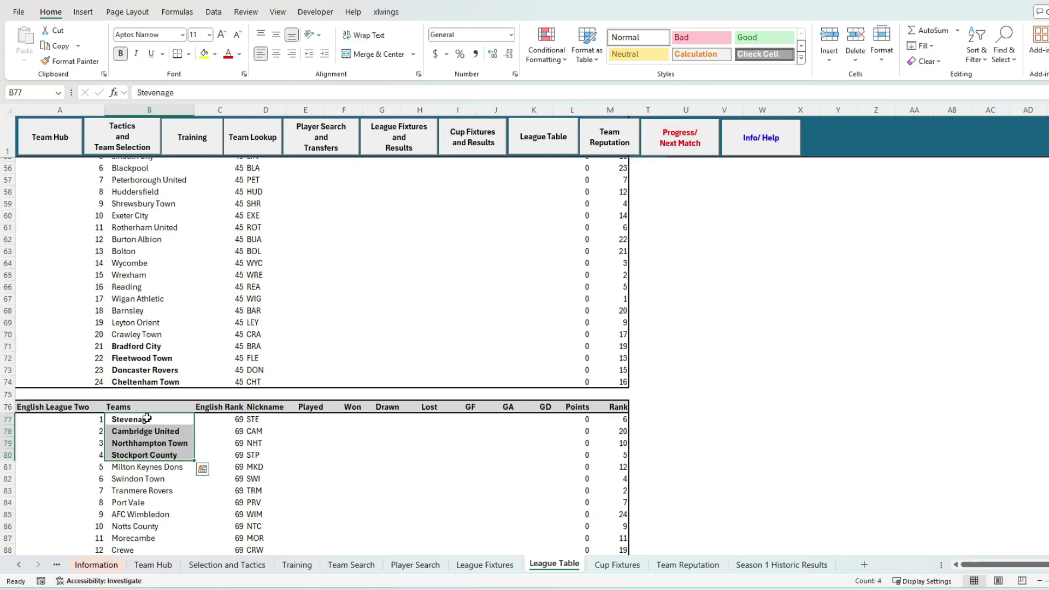
scroll(148, 456, up, 13)
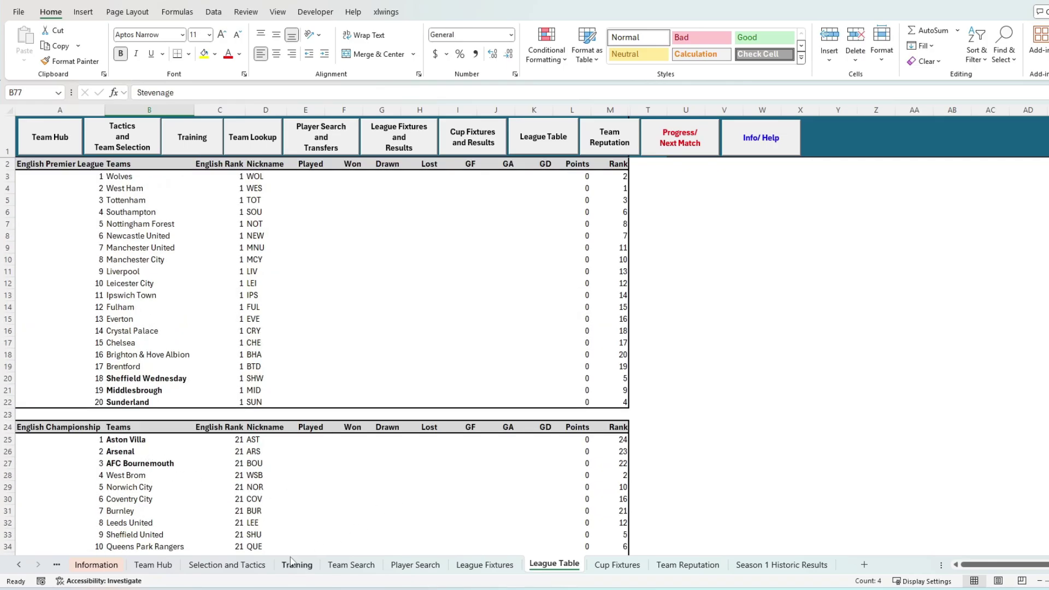
Step: Locate the three new youth recruits in team spots 18, 26 and 27 on the Selection and Tactics sheet
click(227, 564)
drag(107, 391, 250, 403)
drag(81, 300, 233, 295)
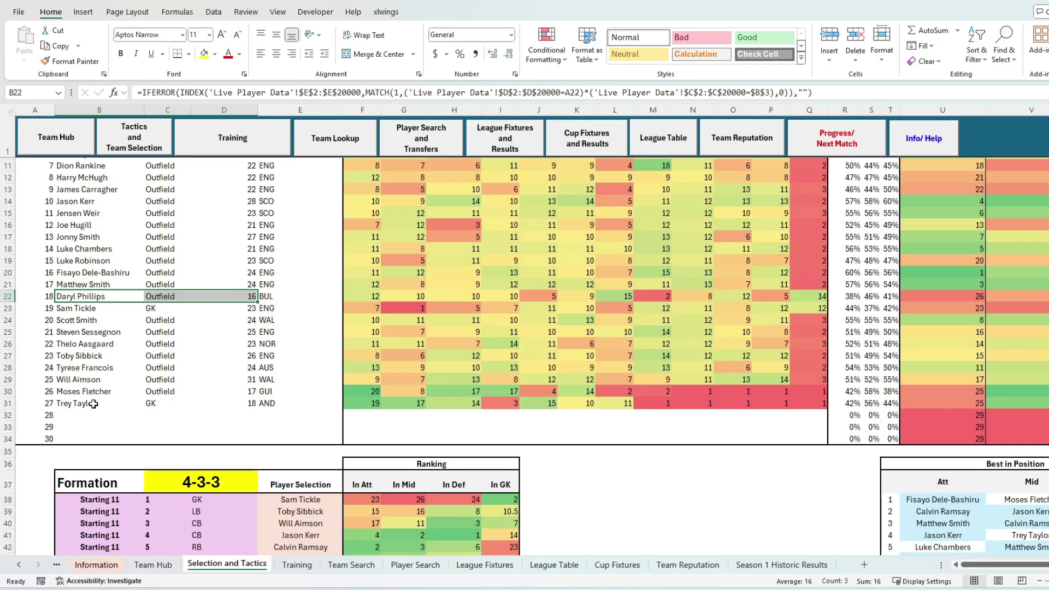
drag(93, 405, 218, 389)
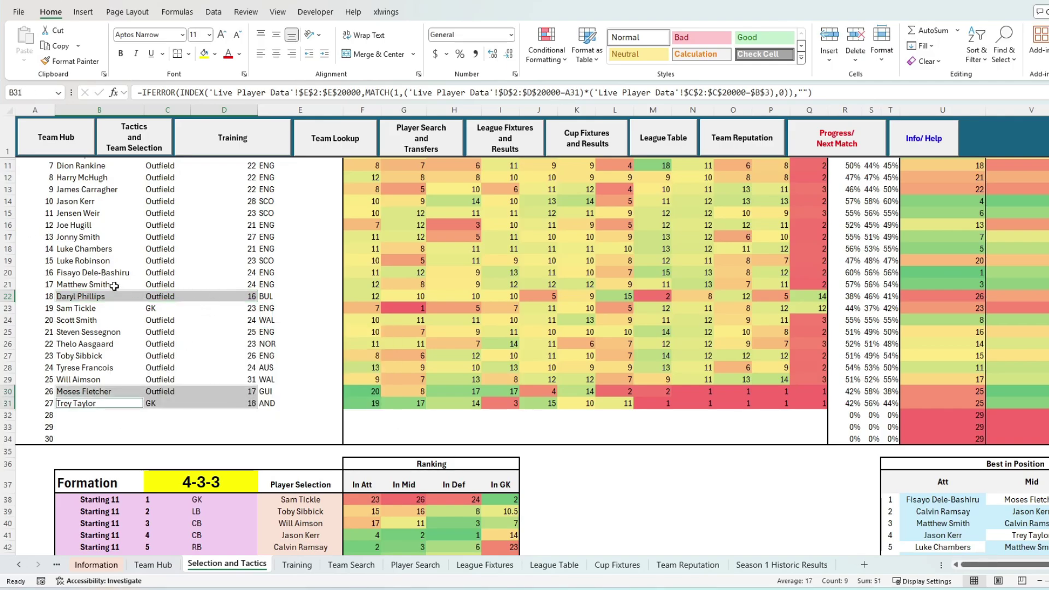
Step: Examine the attribute ratings of the recruit in team spot 18, particularly the Goal Keeping rating
drag(82, 300, 818, 288)
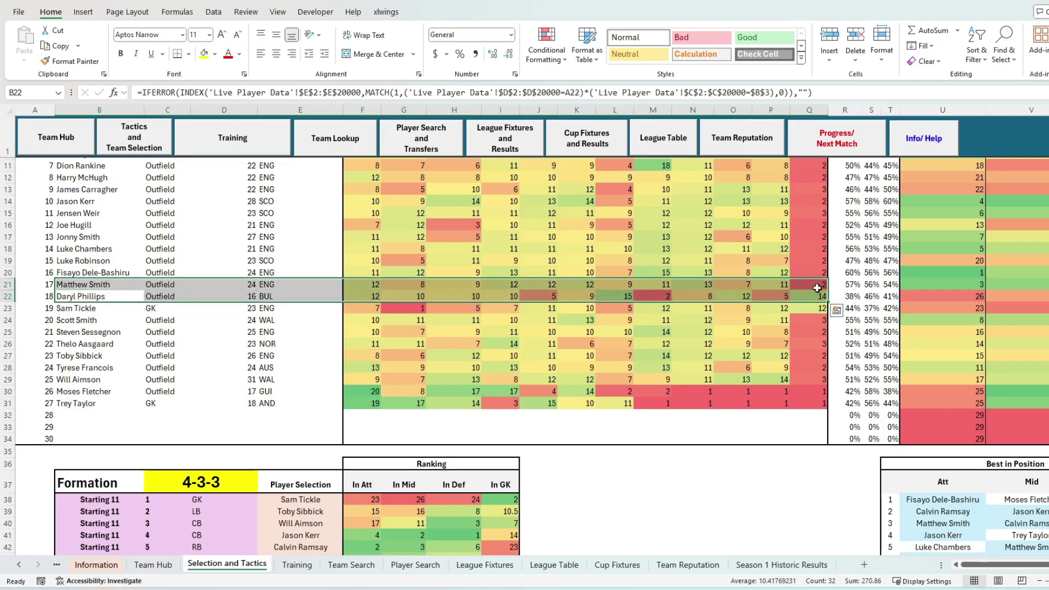
click(819, 296)
scroll(818, 298, up, 3)
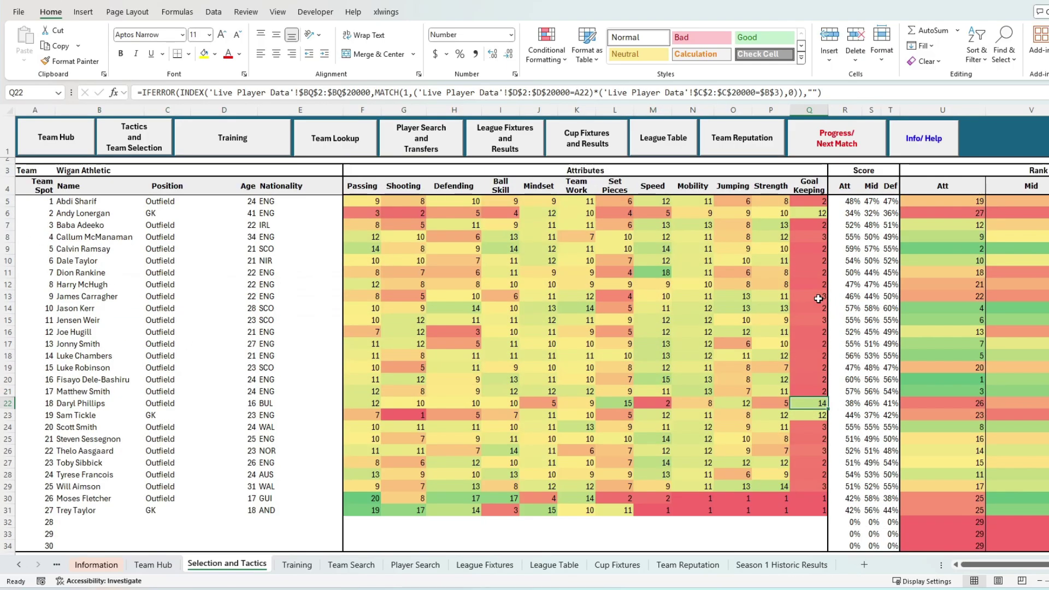
click(11, 404)
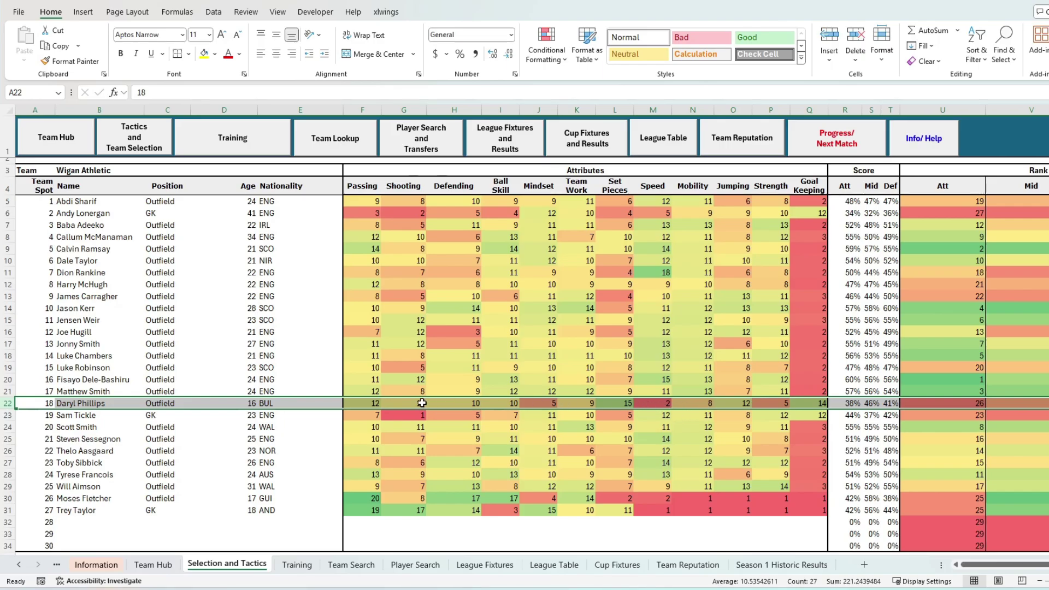
Step: Examine the attributes of the recruit in team spot 26, comparing Passing and Ball Skill with Goal Keeping
drag(90, 503, 809, 487)
click(366, 500)
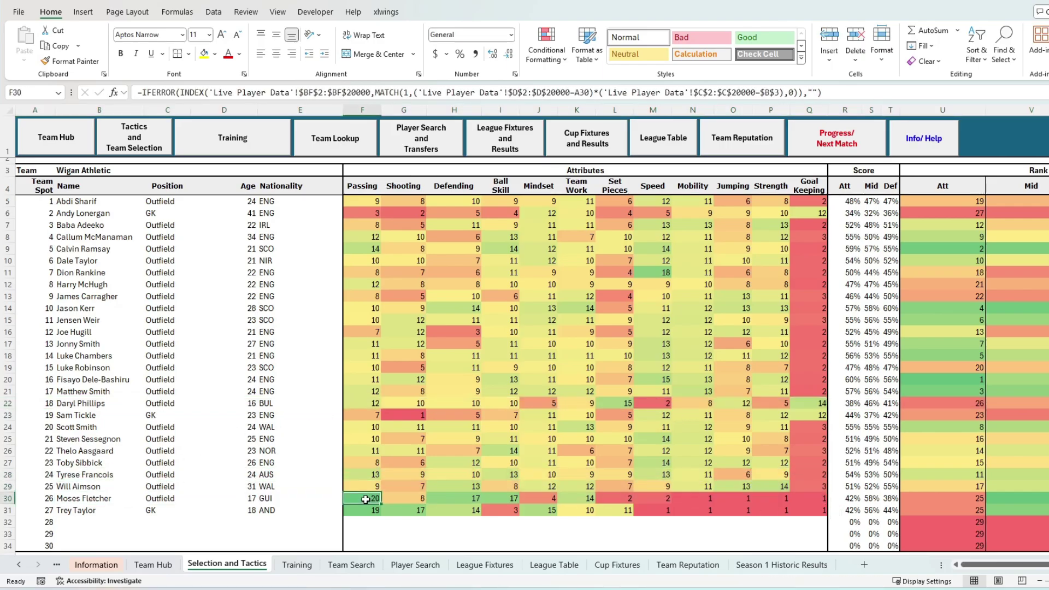
drag(118, 500, 379, 493)
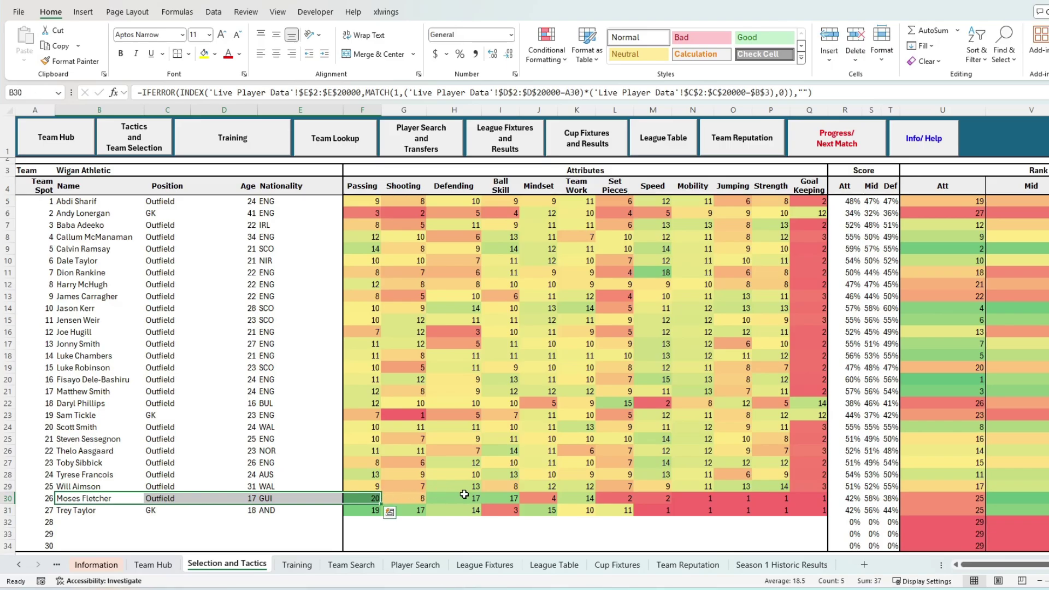
ctrl+click(502, 498)
click(809, 499)
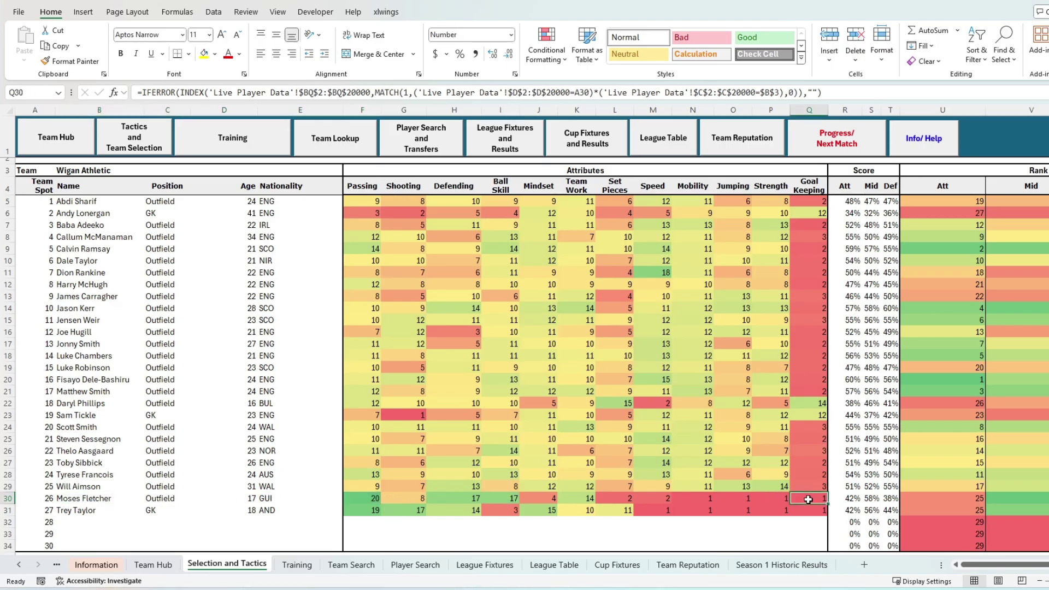